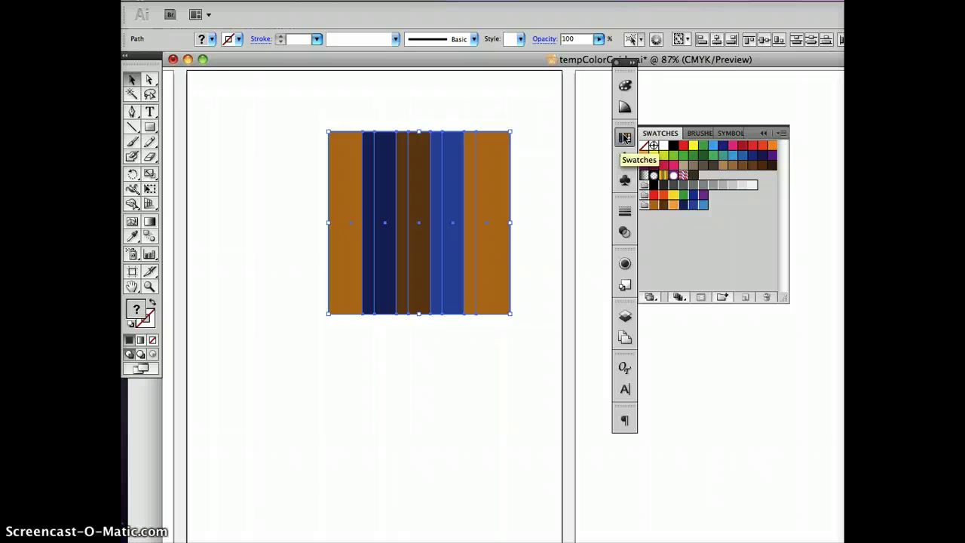
pyautogui.click(625, 139)
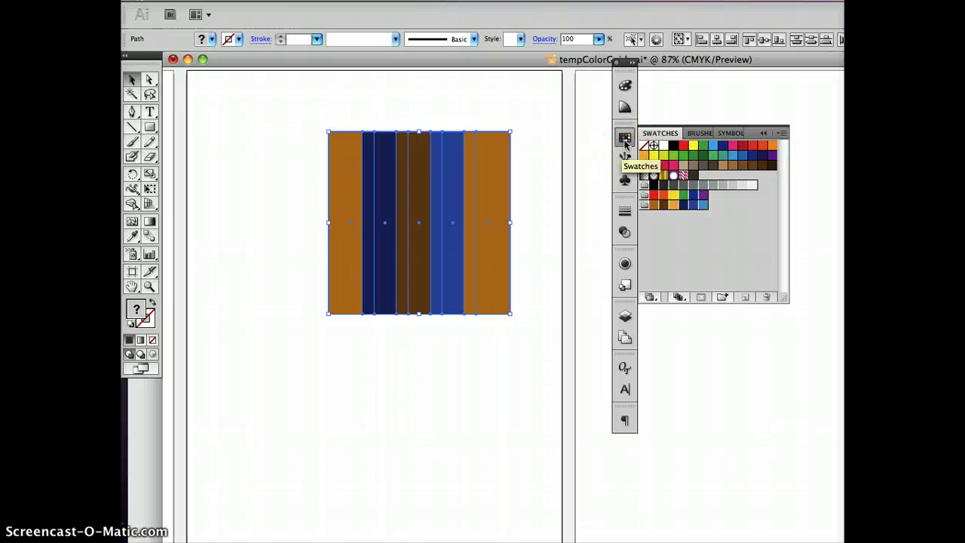
pyautogui.click(625, 140)
pyautogui.click(625, 140)
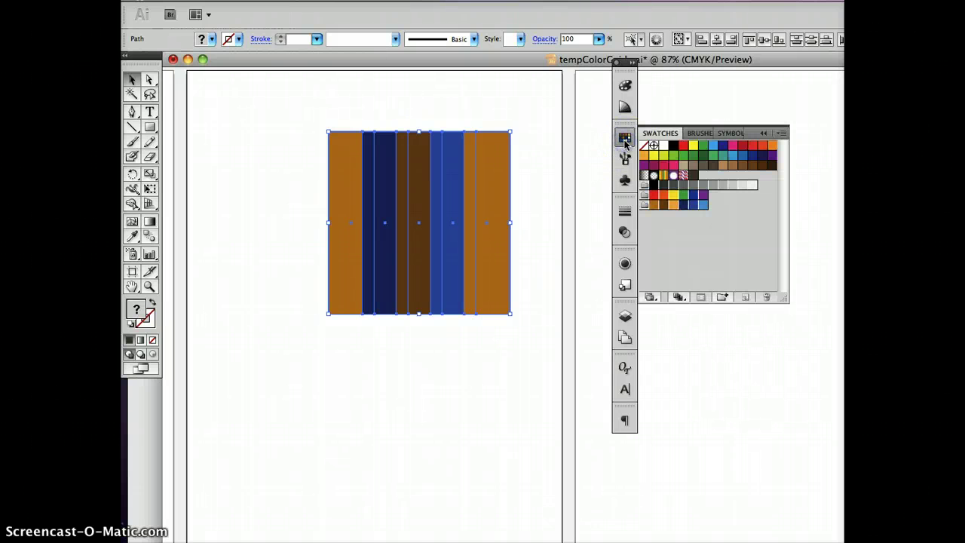
pyautogui.click(687, 195)
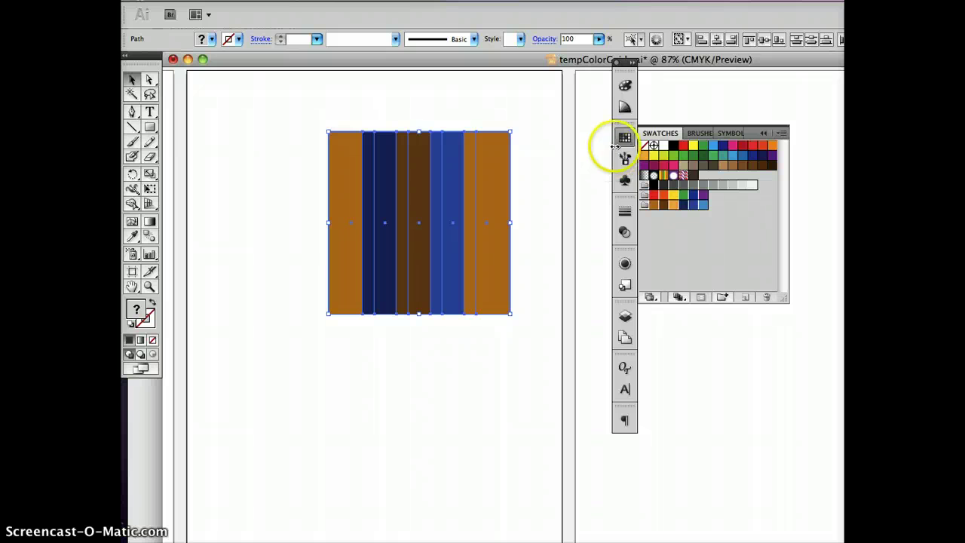
# Try loading the selected stripes' own colors into Recolor Artwork, and discard the recoloring.
pyautogui.click(625, 106)
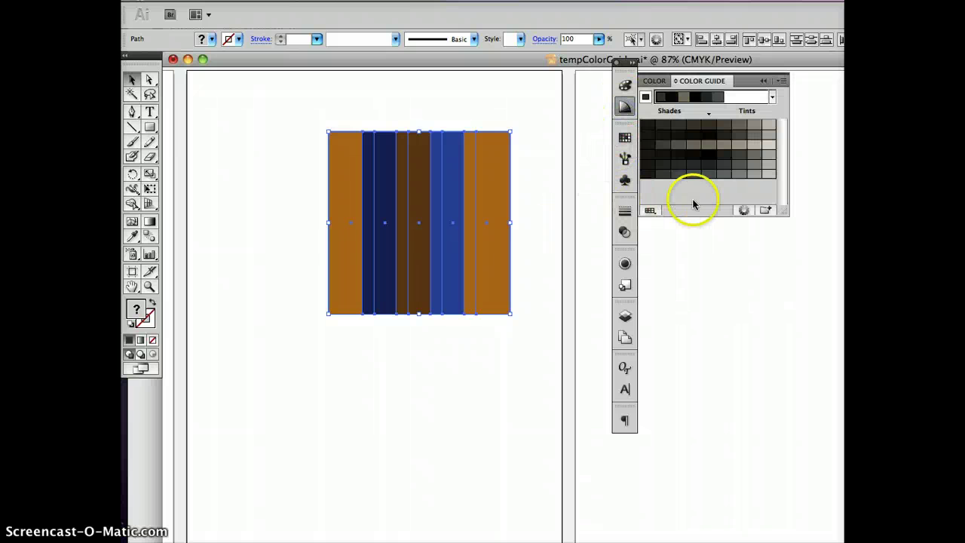
pyautogui.click(743, 210)
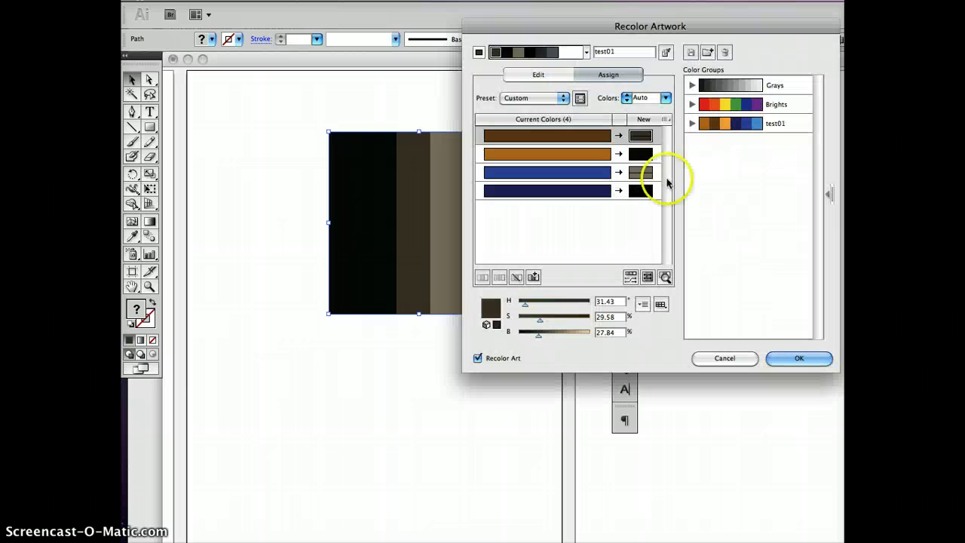
pyautogui.click(666, 52)
pyautogui.tripleClick(641, 51)
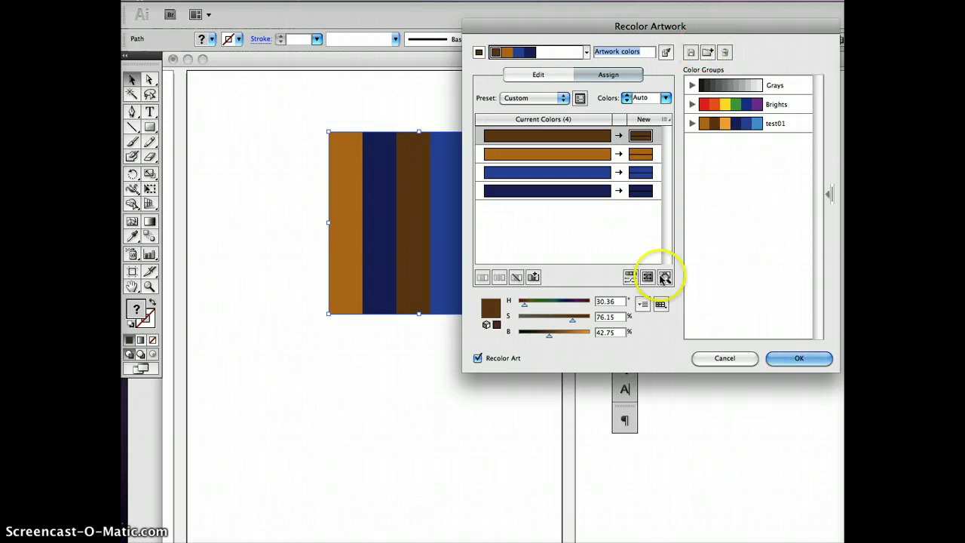
pyautogui.click(722, 359)
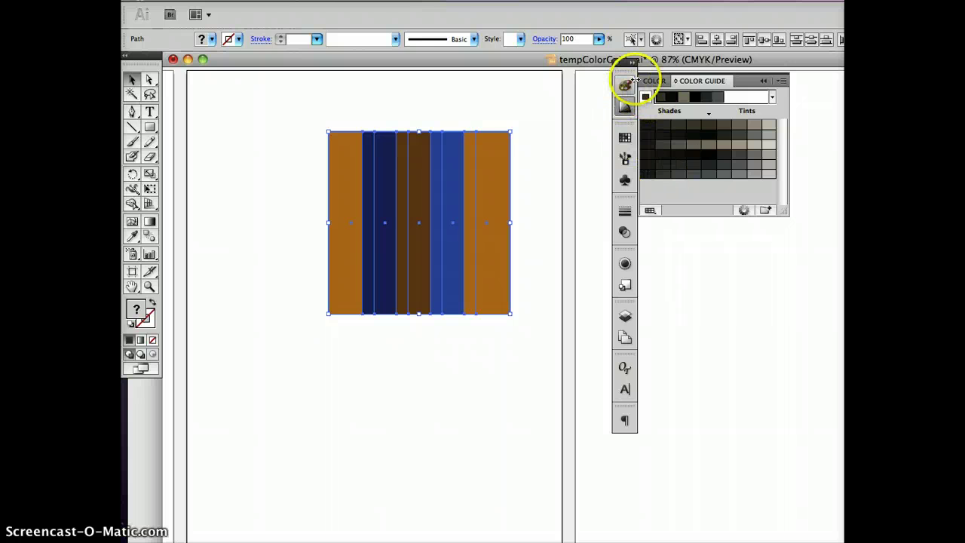
# Try filling all the selected stripes with orange EF8F30, and undo the fill.
pyautogui.click(625, 139)
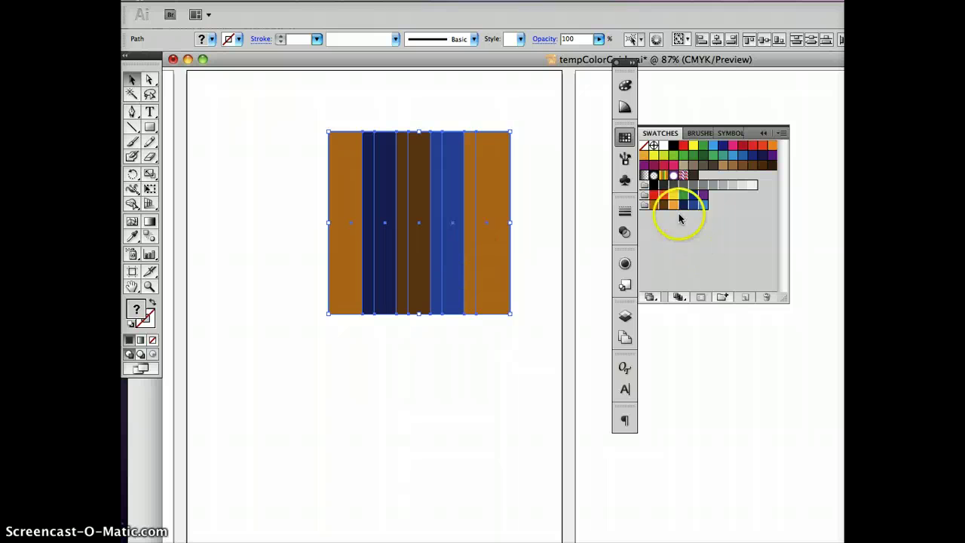
pyautogui.doubleClick(135, 311)
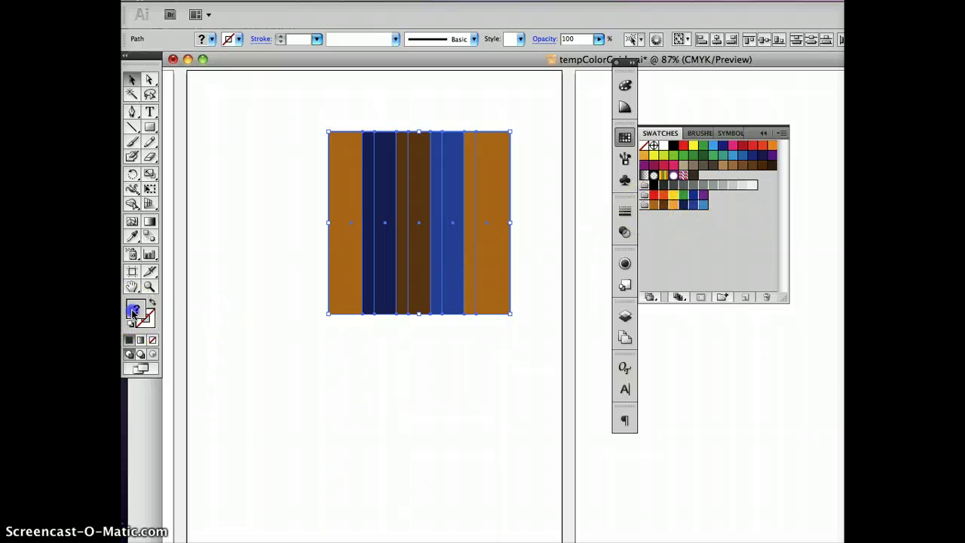
pyautogui.click(584, 166)
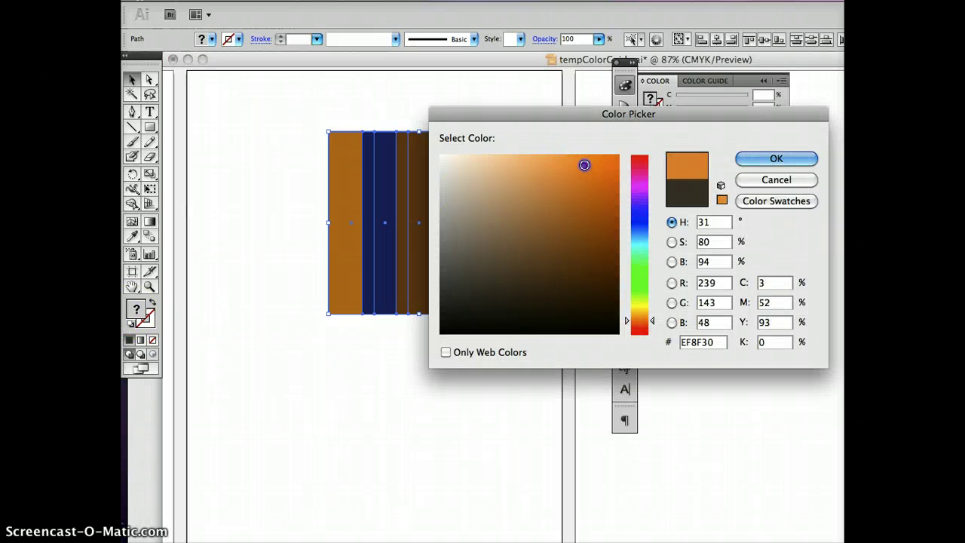
pyautogui.click(762, 161)
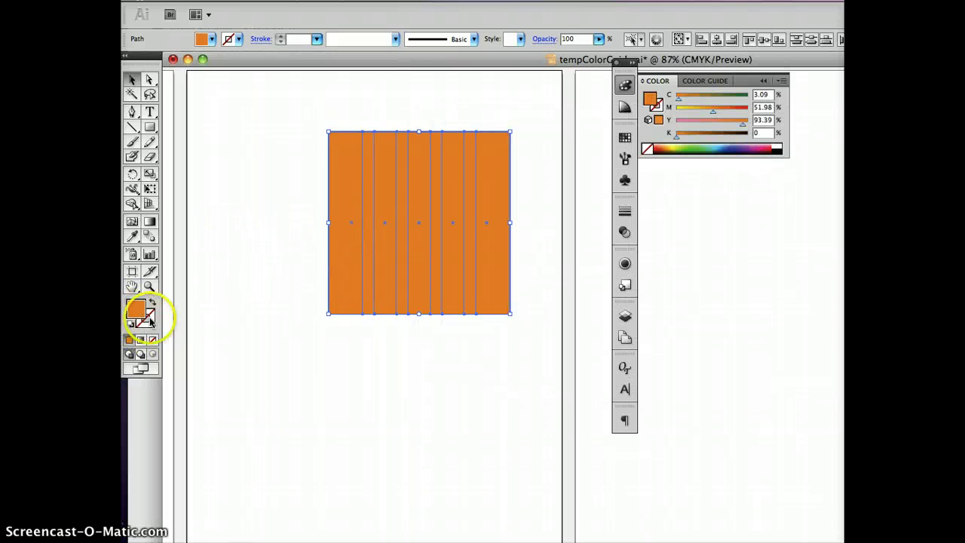
pyautogui.hotkey('ctrl', 'z')
# Deselect the stripes and set the current fill color to orange EA9642.
pyautogui.click(218, 351)
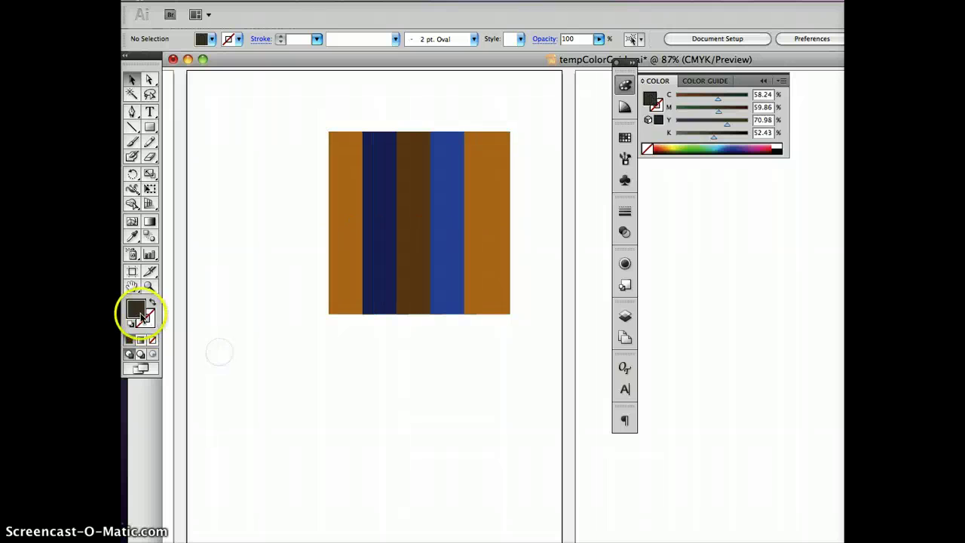
pyautogui.doubleClick(140, 314)
pyautogui.click(571, 167)
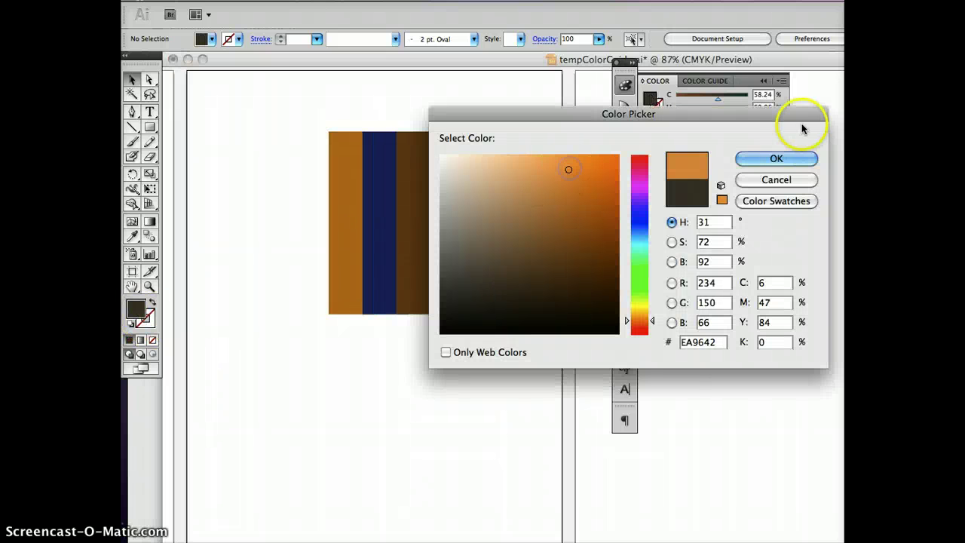
pyautogui.click(755, 157)
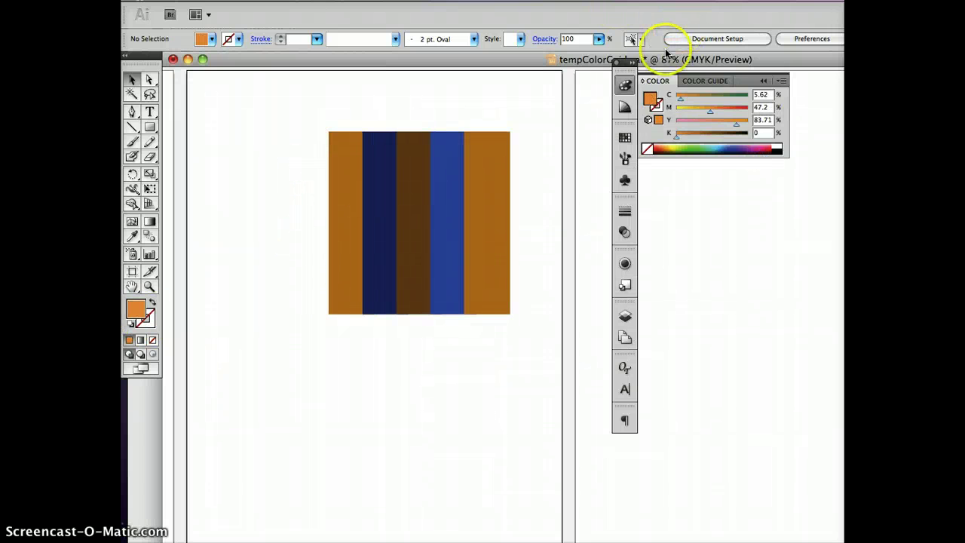
# Add the current orange fill color to the document's swatches as a new swatch.
pyautogui.click(625, 137)
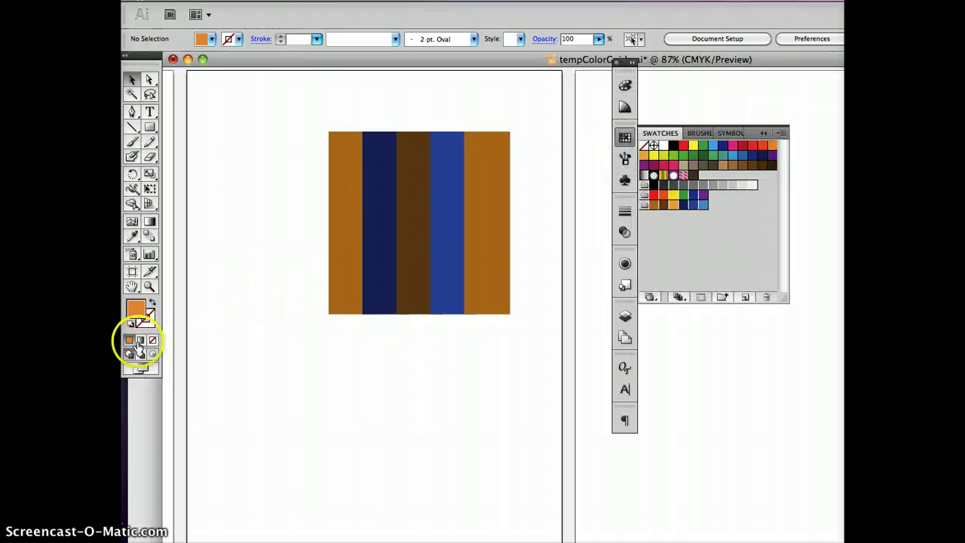
pyautogui.moveTo(134, 317); pyautogui.dragTo(713, 185)
pyautogui.click(702, 241)
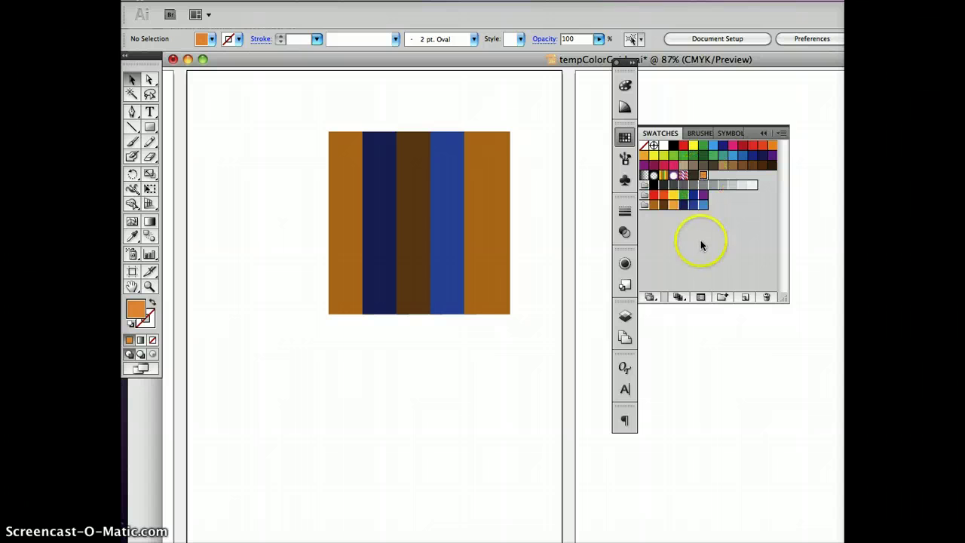
# Save the document's swatches as an AI swatch library named test02 in the Swatches folder.
pyautogui.click(782, 134)
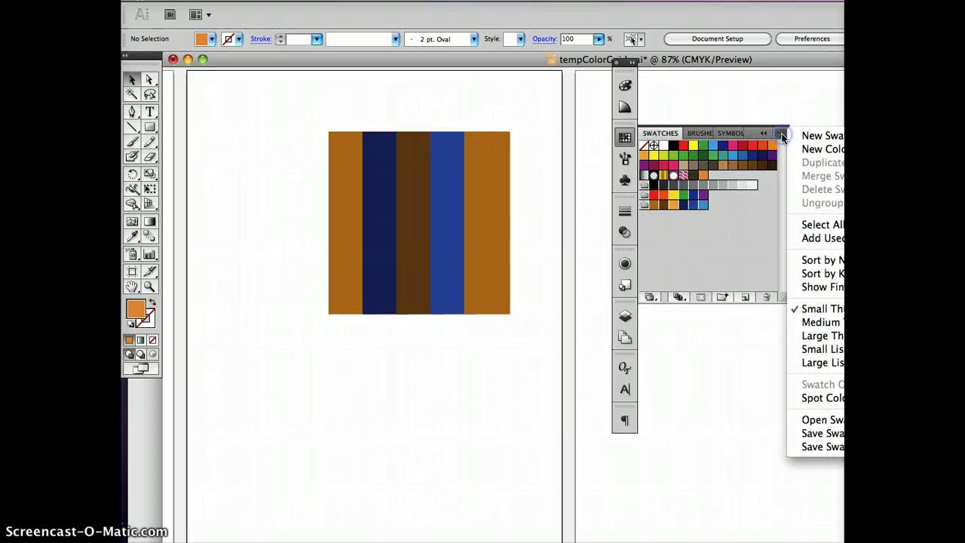
pyautogui.click(836, 451)
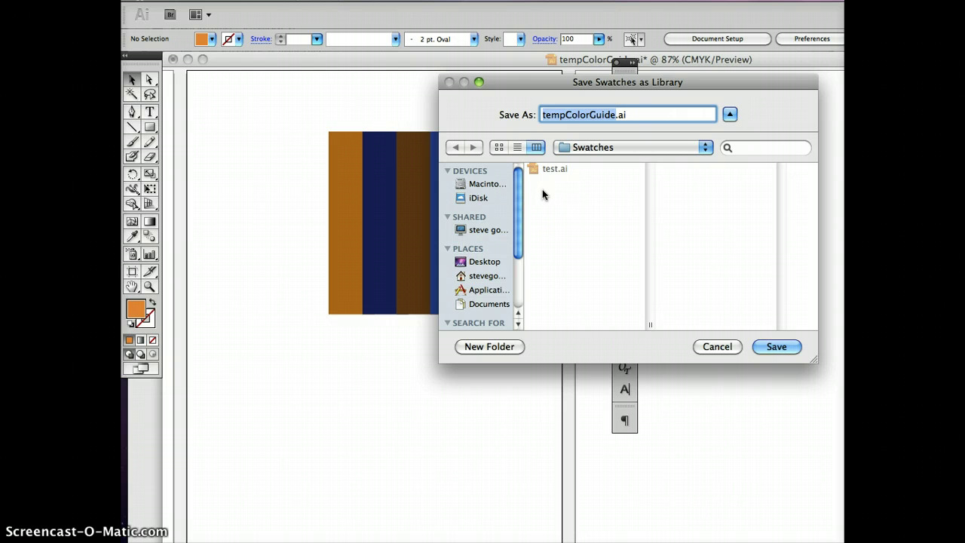
pyautogui.write('test')
pyautogui.write('02')
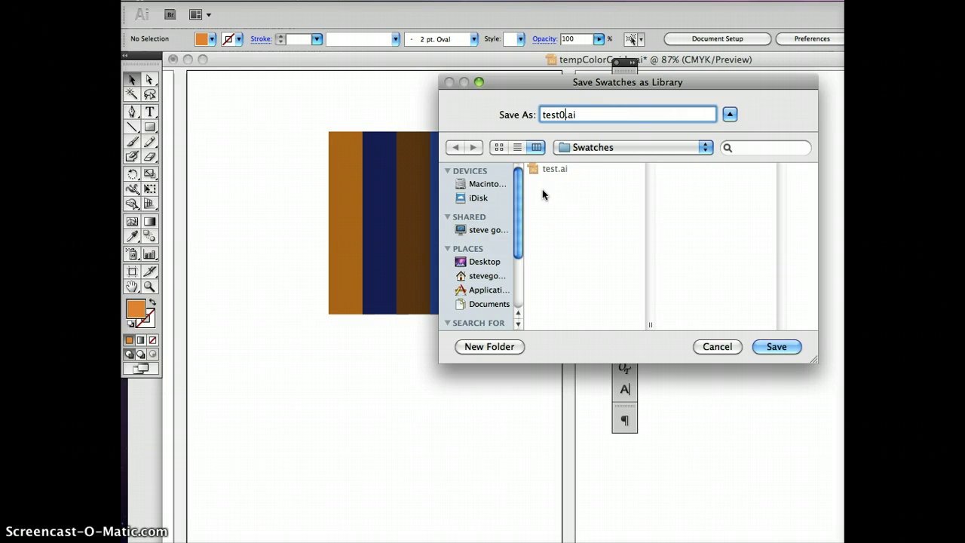
pyautogui.click(777, 347)
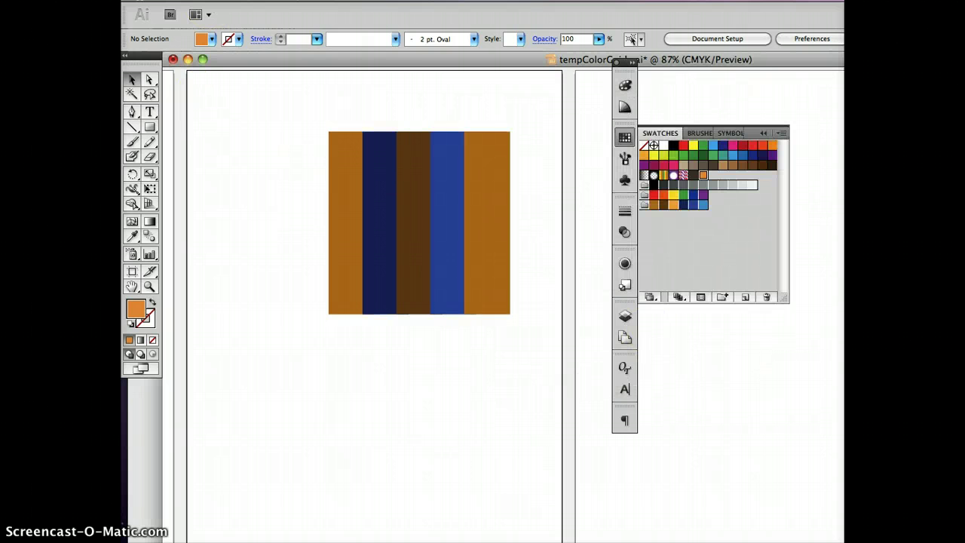
# Create a new document with 3 Letter-size portrait artboards spaced 0.28 in apart.
pyautogui.click(230, 1)
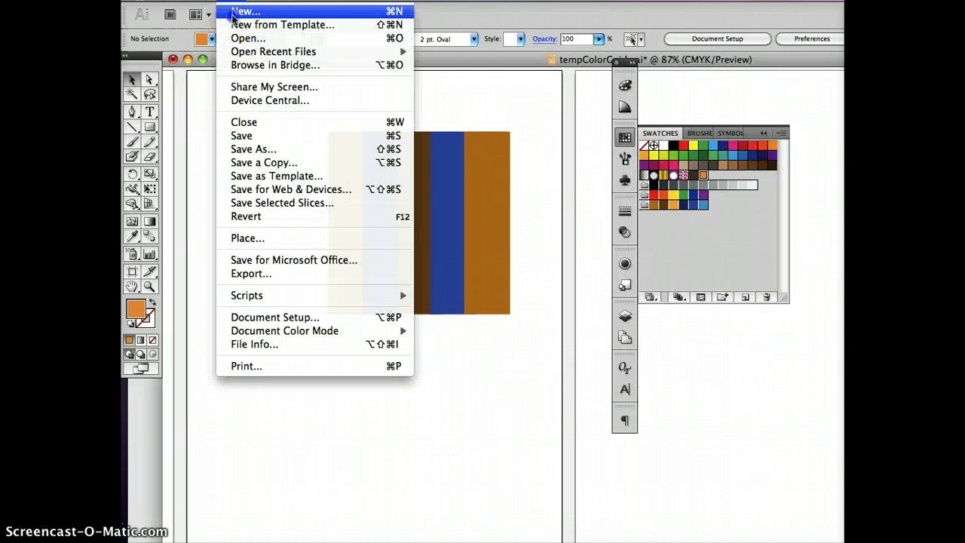
pyautogui.click(235, 11)
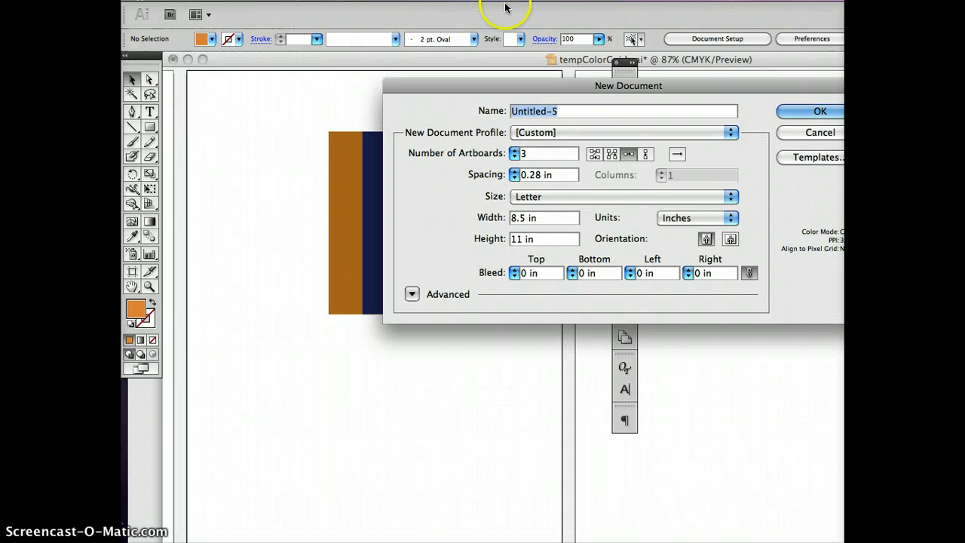
pyautogui.moveTo(486, 87); pyautogui.dragTo(361, 78)
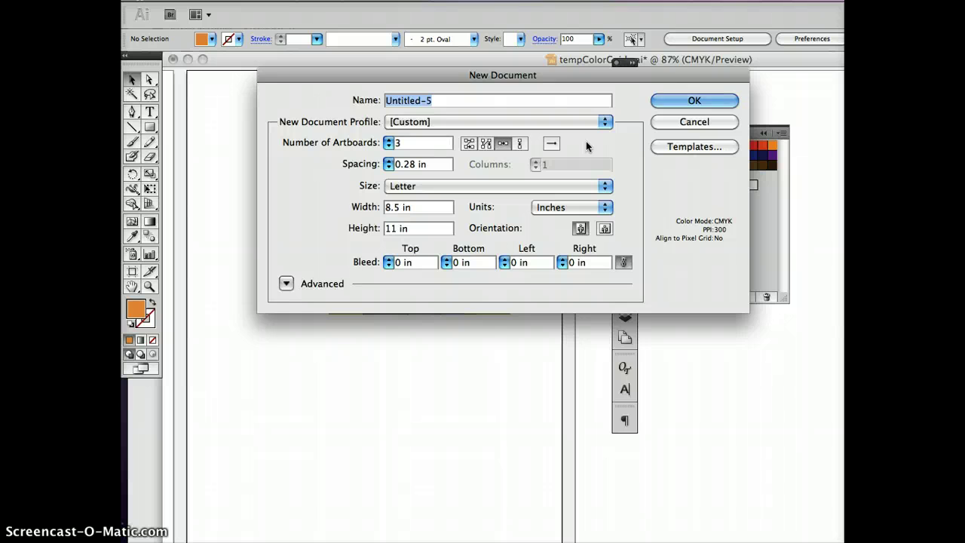
pyautogui.click(695, 101)
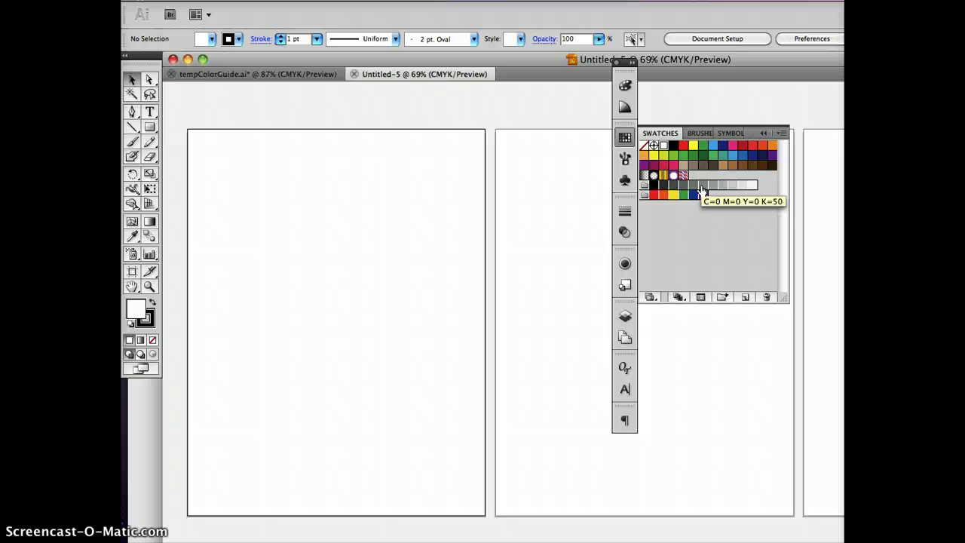
pyautogui.click(759, 110)
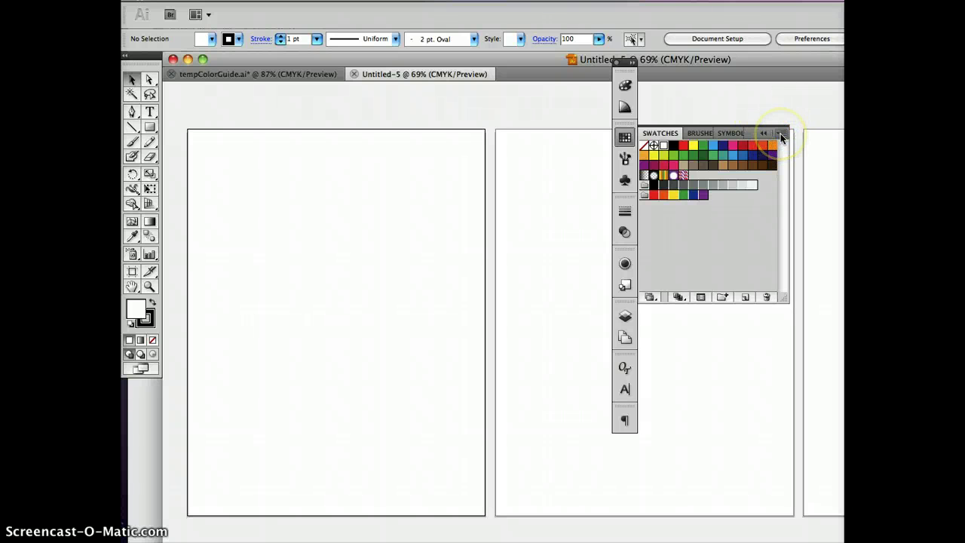
pyautogui.click(781, 137)
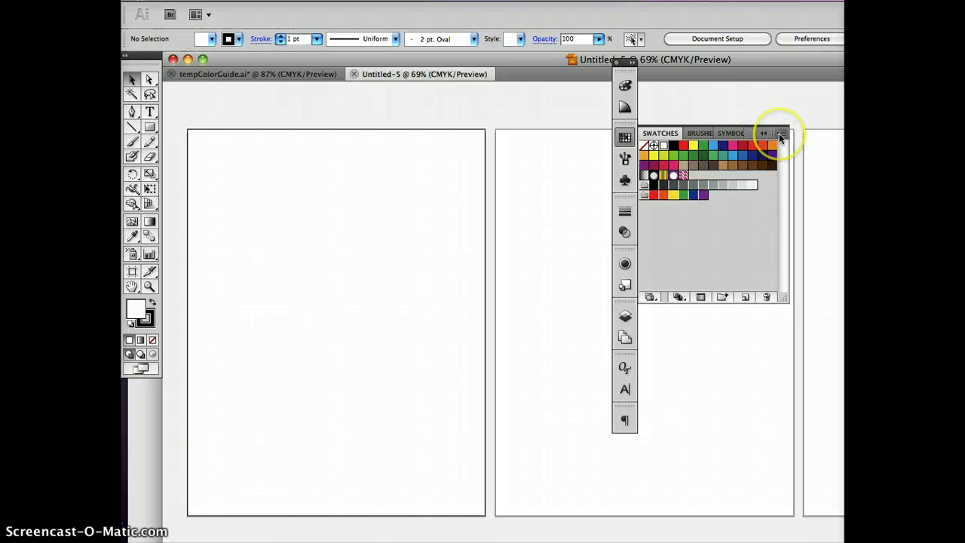
pyautogui.click(812, 298)
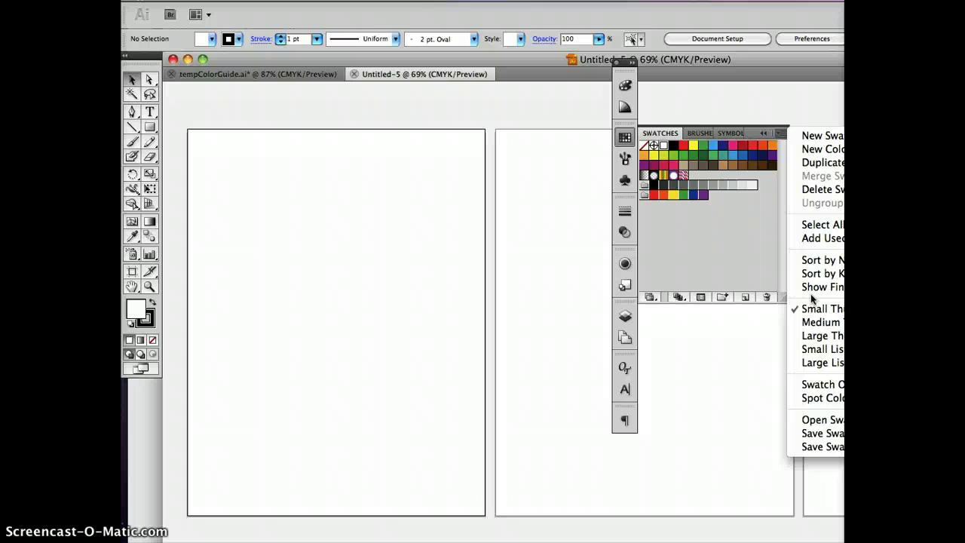
pyautogui.moveTo(813, 300); pyautogui.dragTo(822, 416)
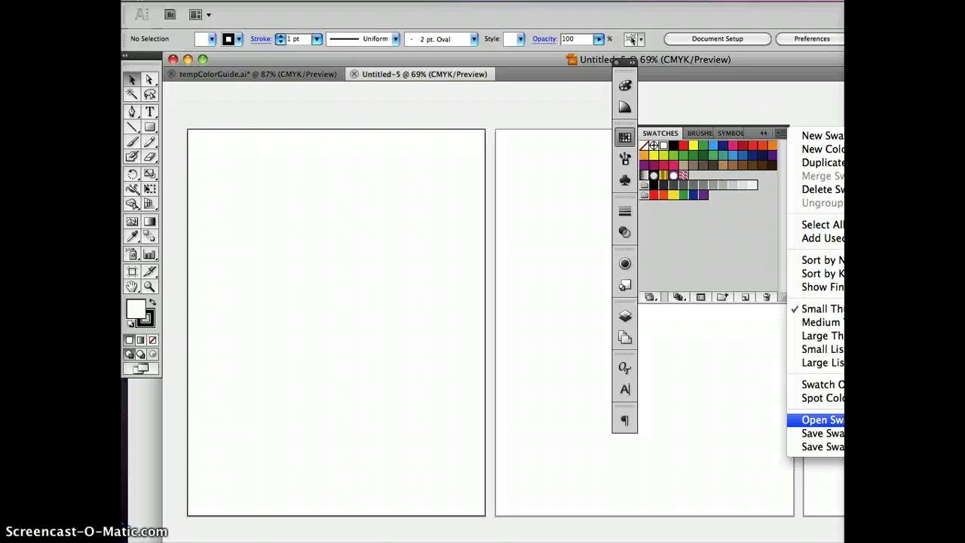
pyautogui.click(551, 499)
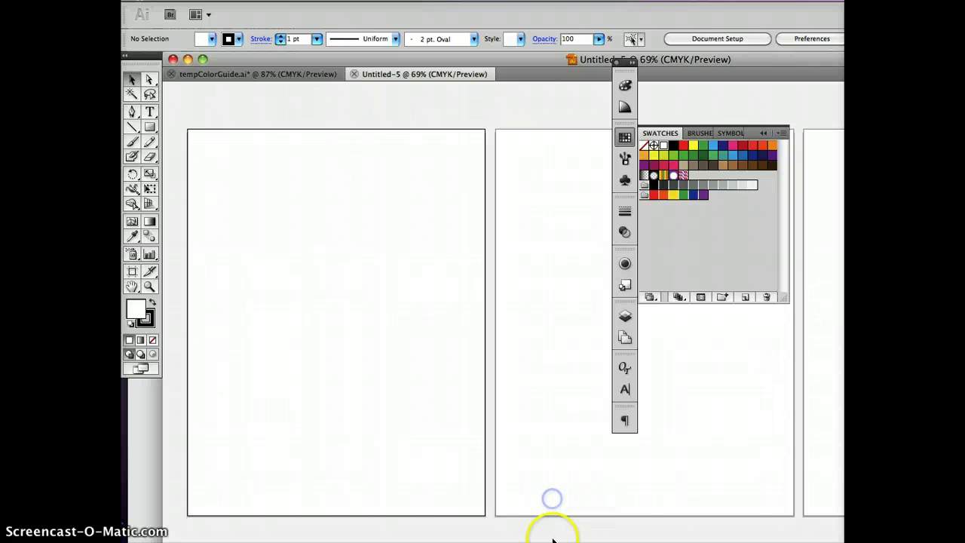
pyautogui.press('Tab')
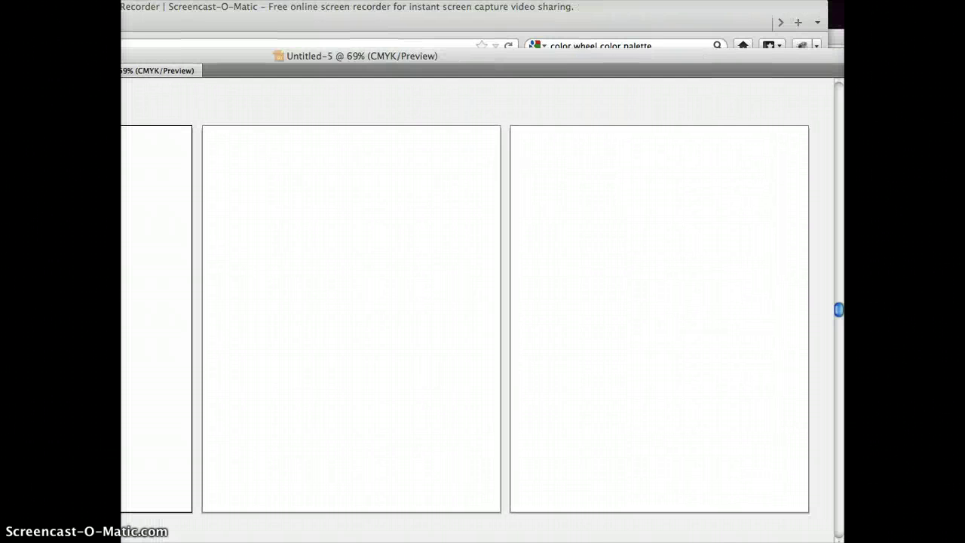
pyautogui.press('Tab')
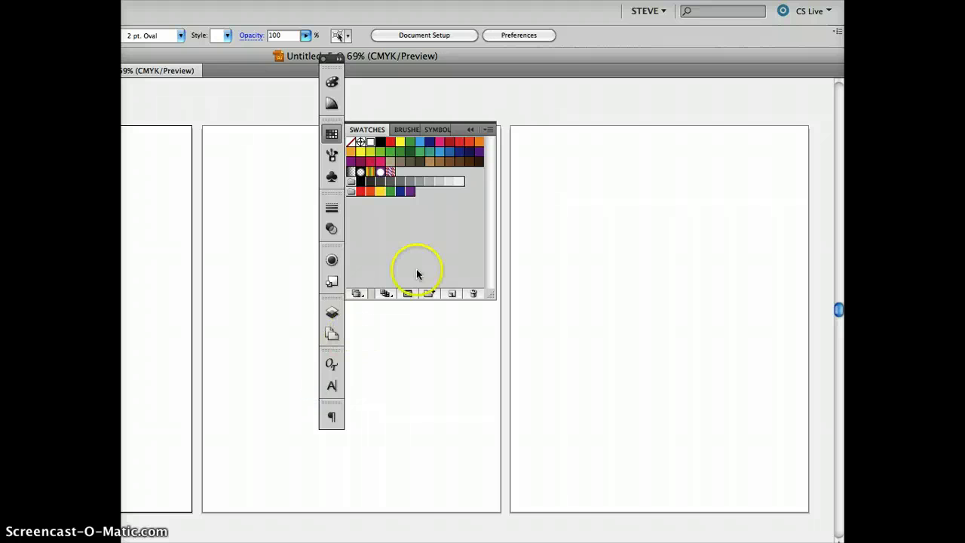
# Open the user-defined swatch library test02 in the new document.
pyautogui.click(488, 129)
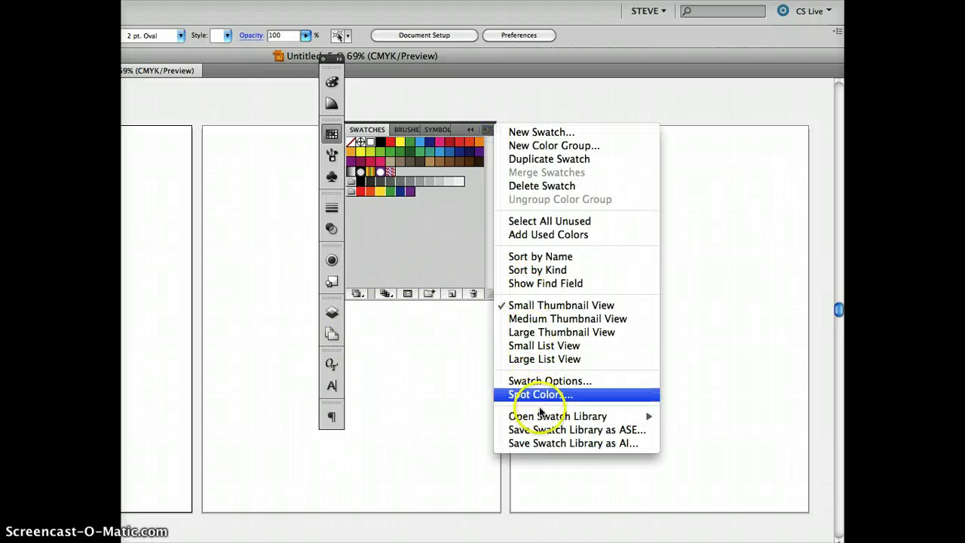
pyautogui.moveTo(541, 417)
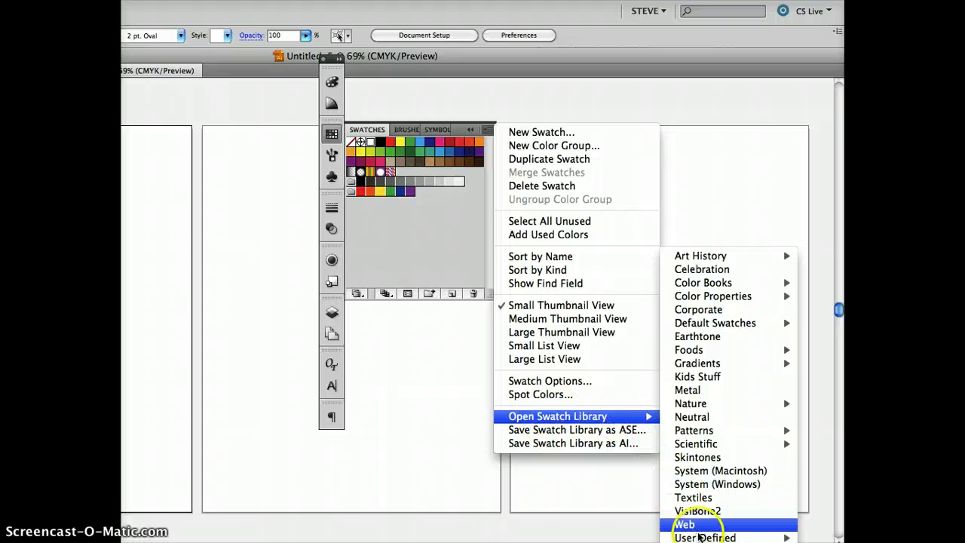
pyautogui.moveTo(683, 537)
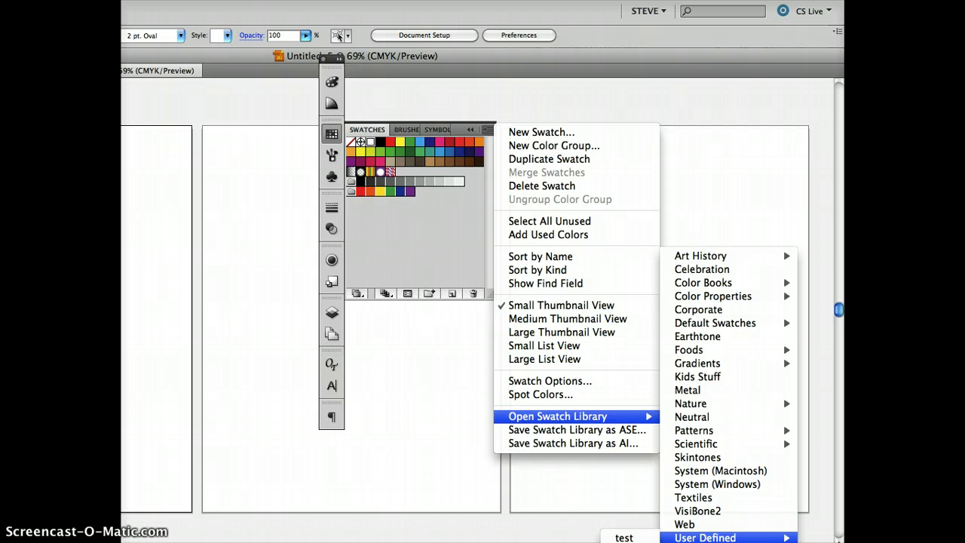
pyautogui.click(624, 538)
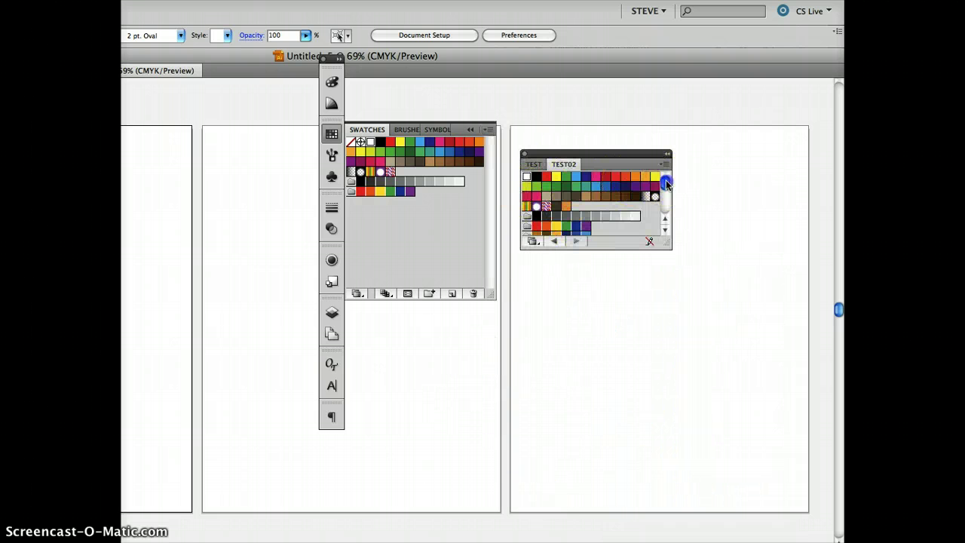
# Add the brown-orange-blue color group and the single orange swatch from the test02 library to the document's swatches and close the library.
pyautogui.moveTo(665, 181); pyautogui.dragTo(528, 234)
pyautogui.click(529, 232)
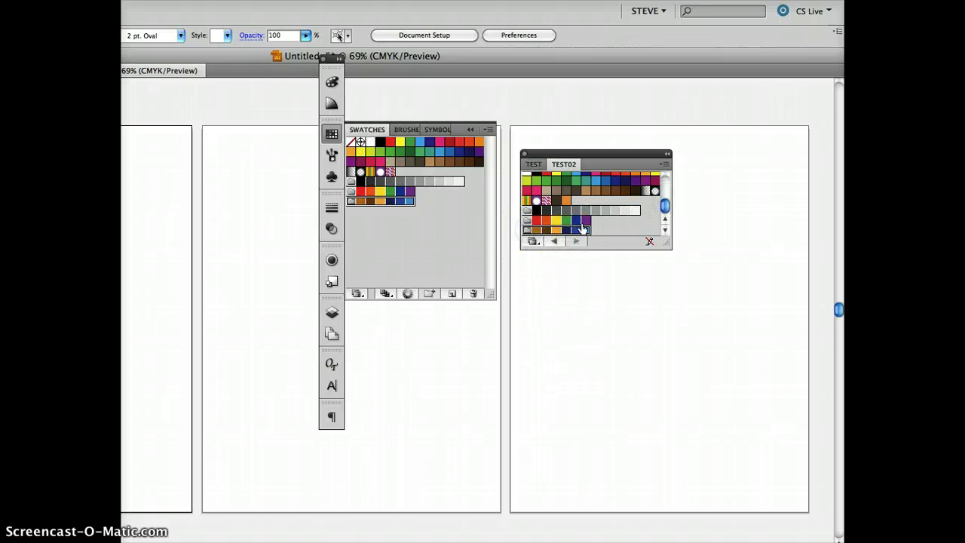
pyautogui.moveTo(657, 194); pyautogui.dragTo(666, 206)
pyautogui.click(565, 190)
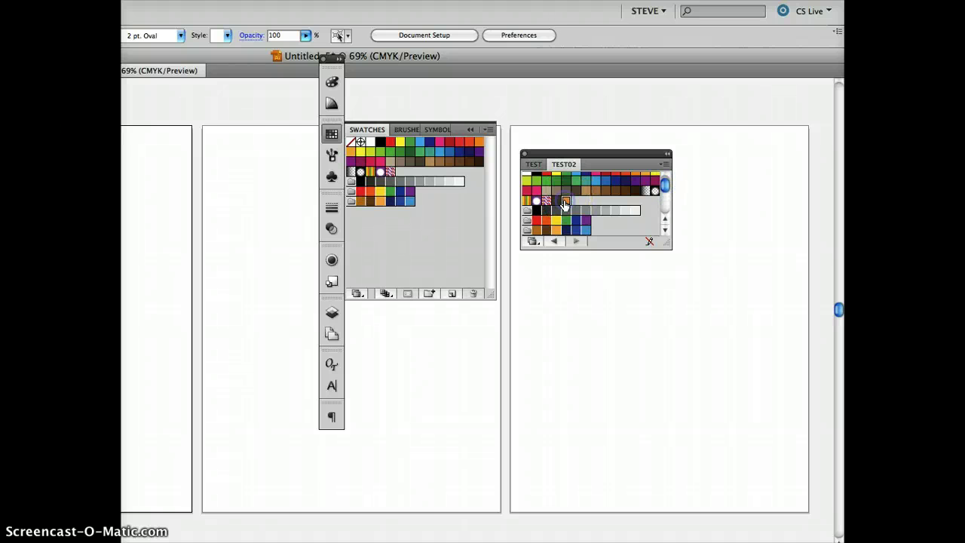
pyautogui.moveTo(566, 203); pyautogui.dragTo(422, 173)
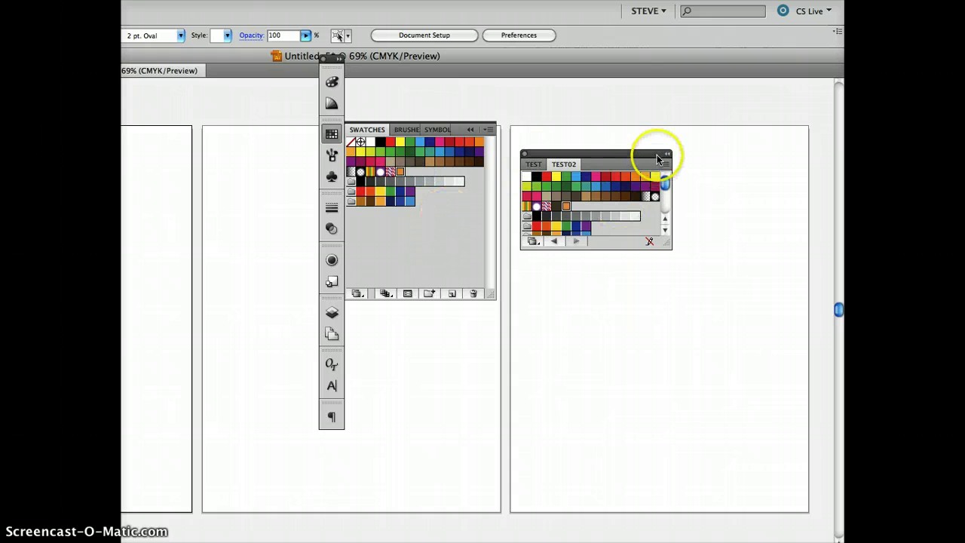
pyautogui.click(525, 156)
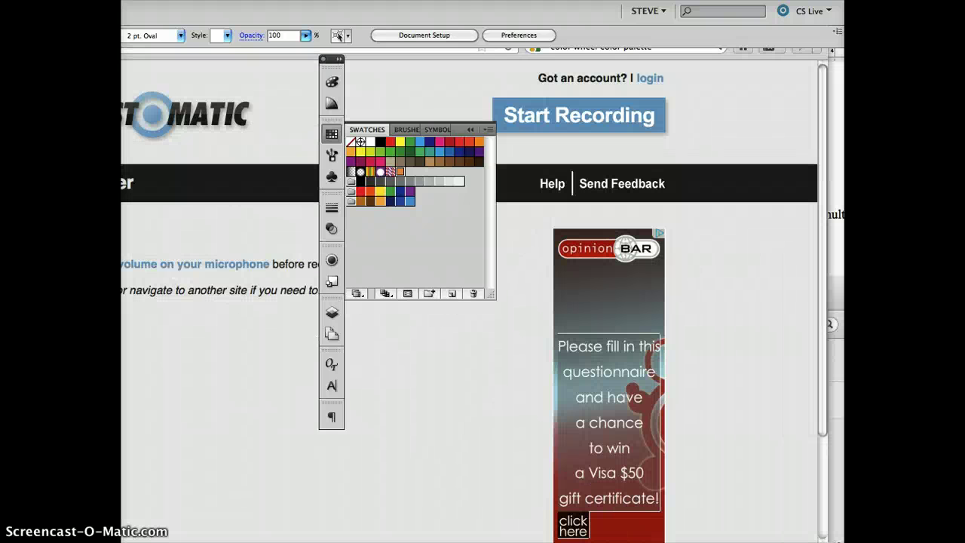
# Close the Untitled-5 document without saving its changes.
pyautogui.click(173, 315)
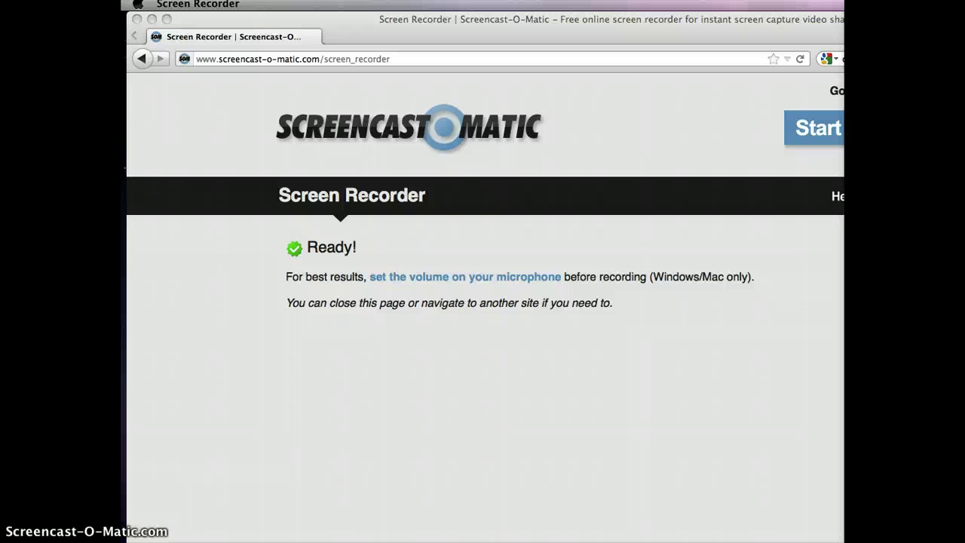
pyautogui.click(648, 540)
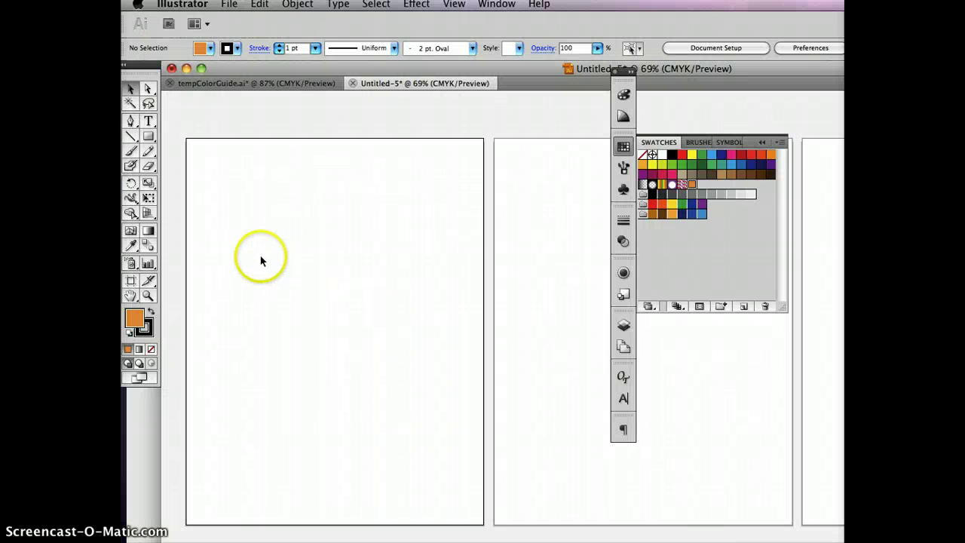
pyautogui.click(353, 83)
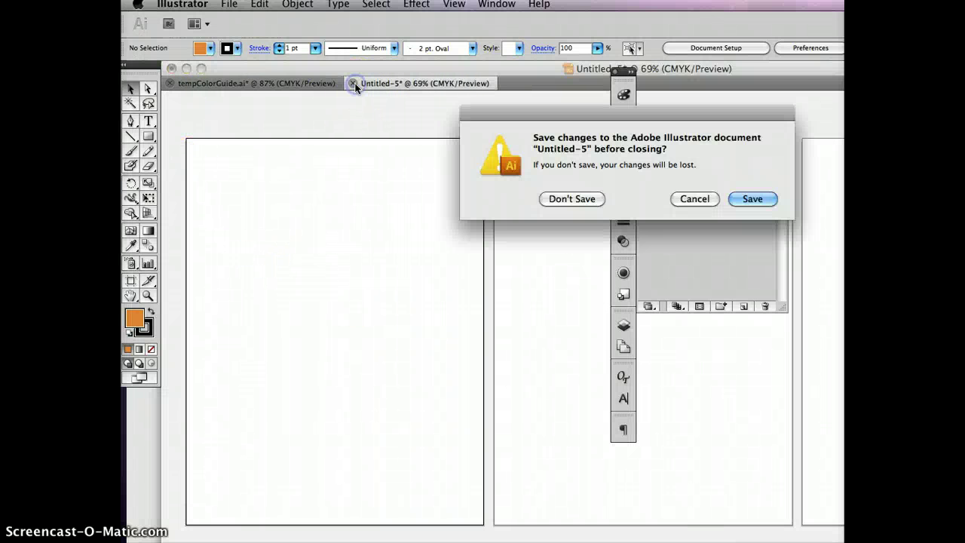
pyautogui.click(562, 199)
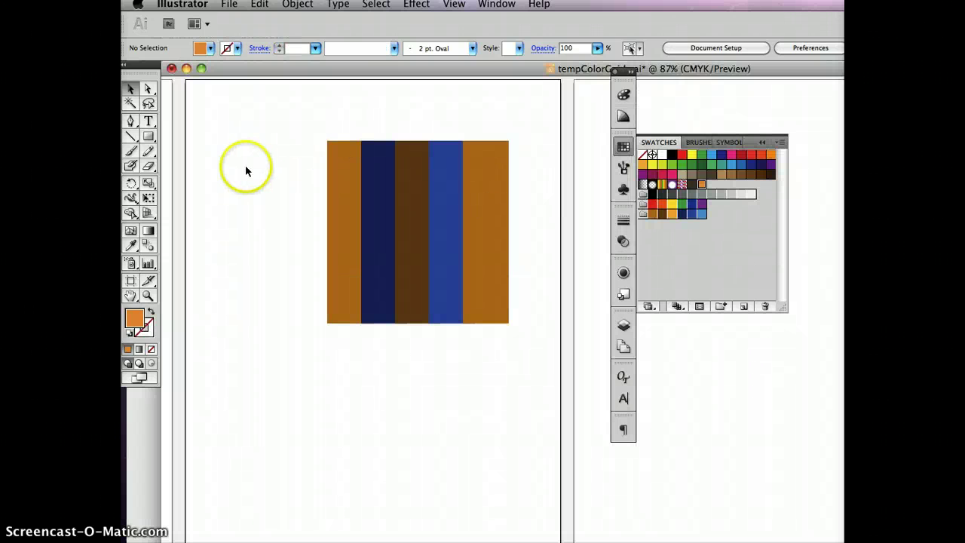
# Select the second sphere-and-cubes artwork in the first row and load its own colors into Recolor Artwork from the Color Guide.
pyautogui.press('space')
pyautogui.moveTo(246, 167); pyautogui.dragTo(613, 146)
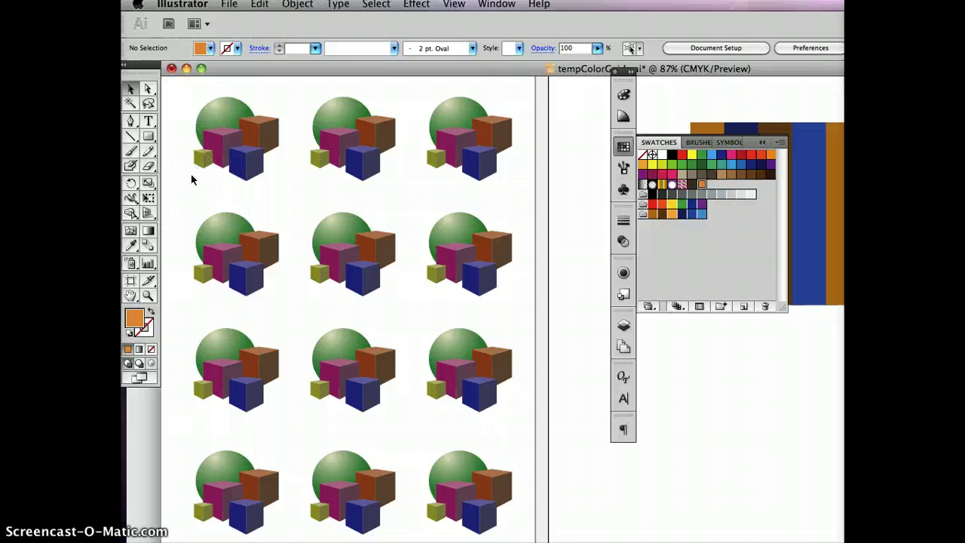
pyautogui.moveTo(190, 178); pyautogui.dragTo(280, 106)
pyautogui.click(282, 161)
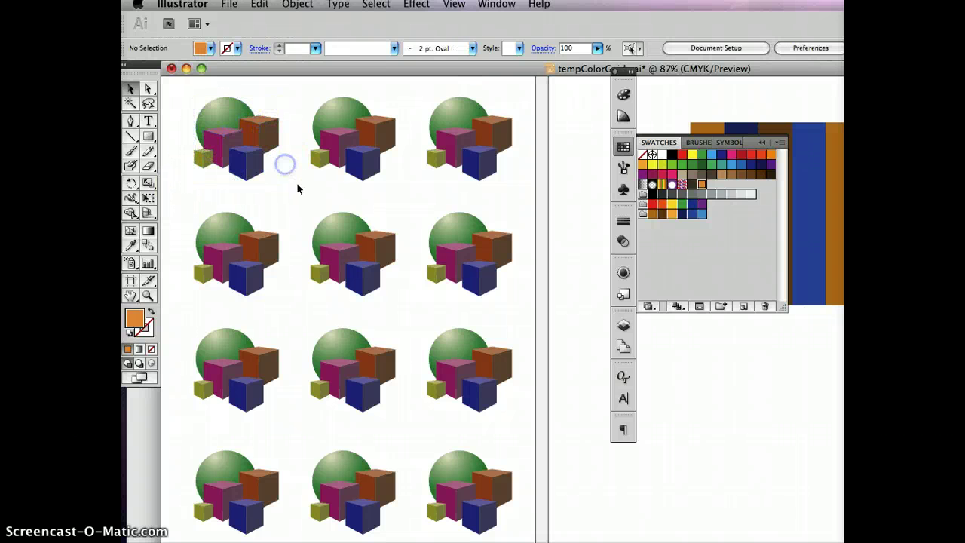
pyautogui.moveTo(297, 185); pyautogui.dragTo(403, 95)
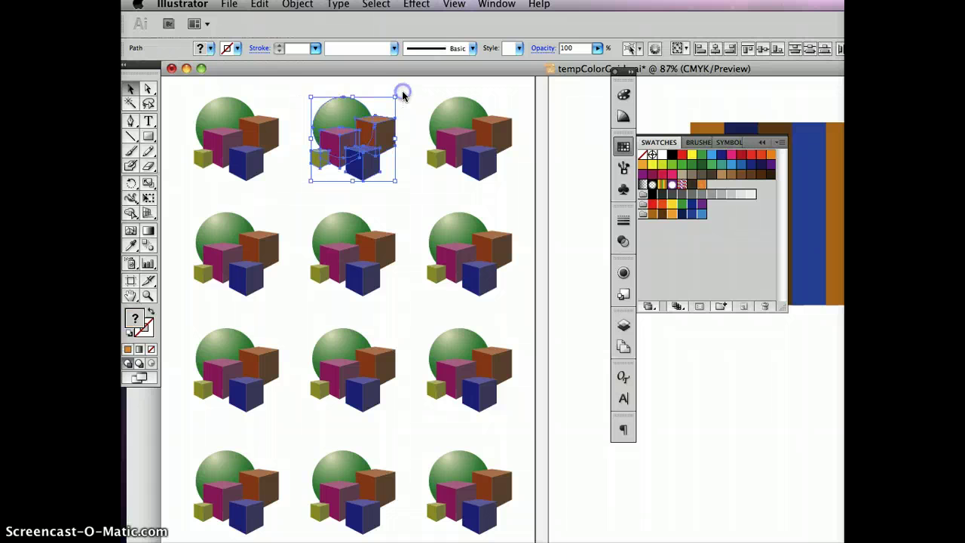
pyautogui.click(623, 117)
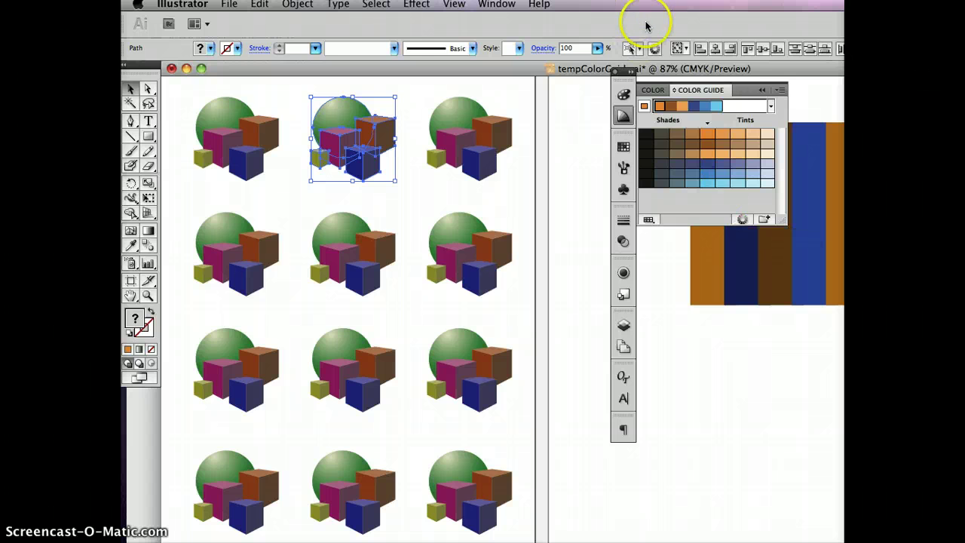
pyautogui.click(742, 218)
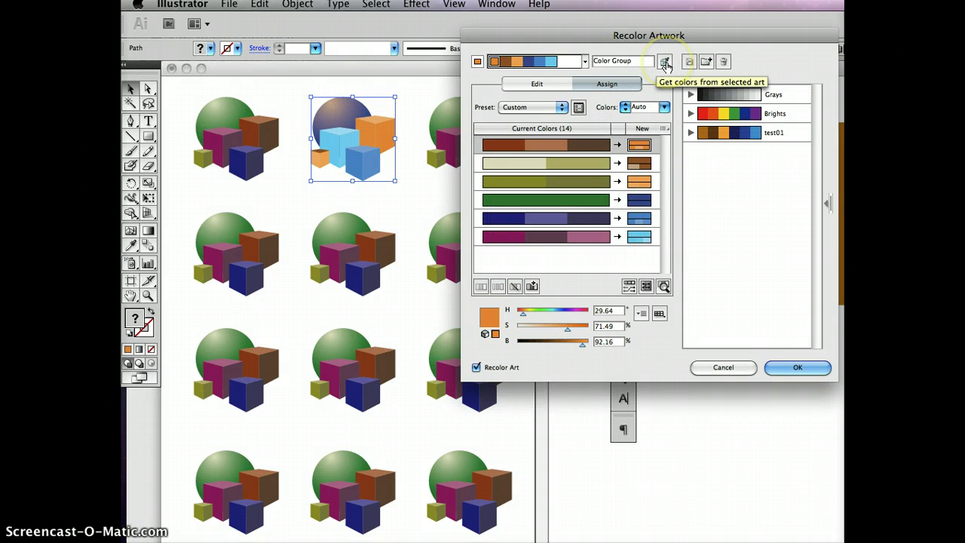
pyautogui.click(663, 63)
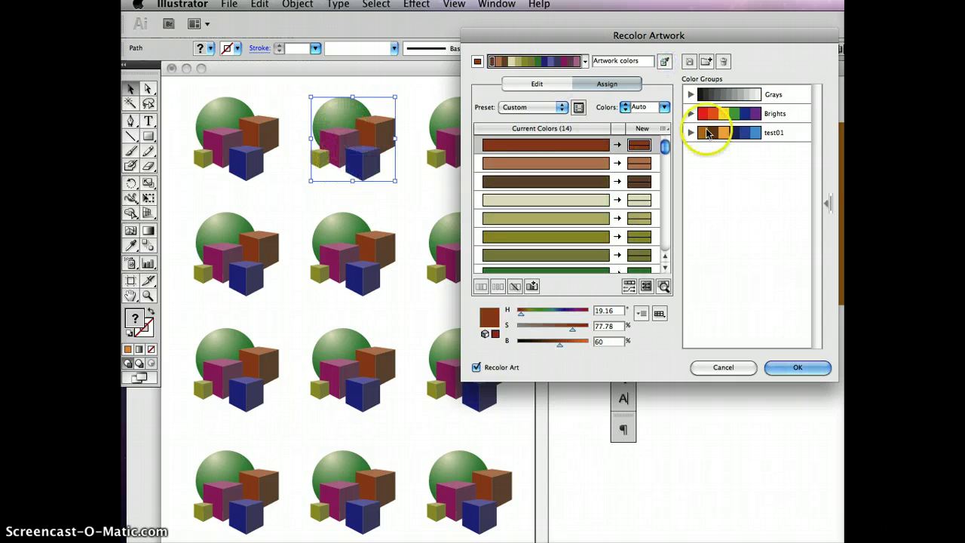
# Link the harmony colors on the color wheel, rotate them to a base color of about H 338.47°, S 76.3%, B 60%, and apply the recoloring.
pyautogui.click(538, 84)
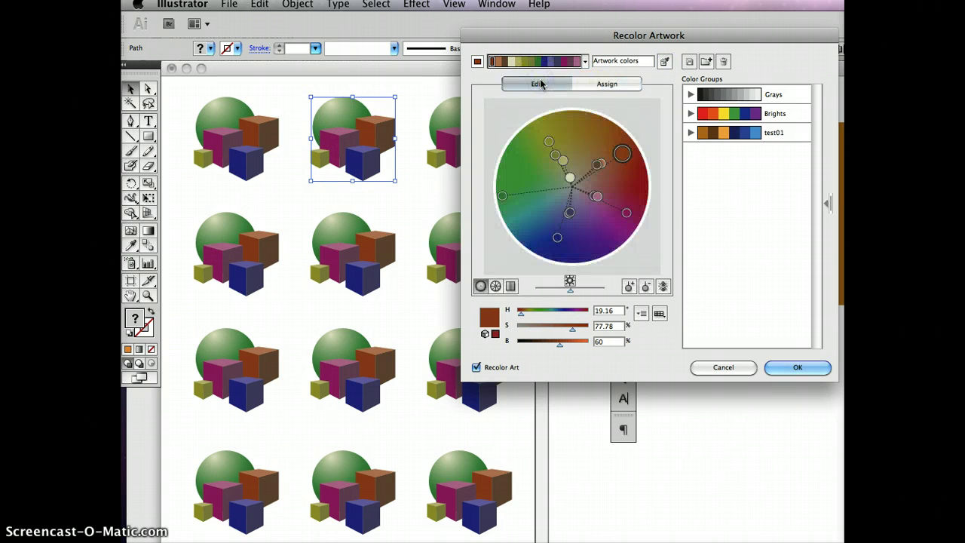
pyautogui.click(664, 288)
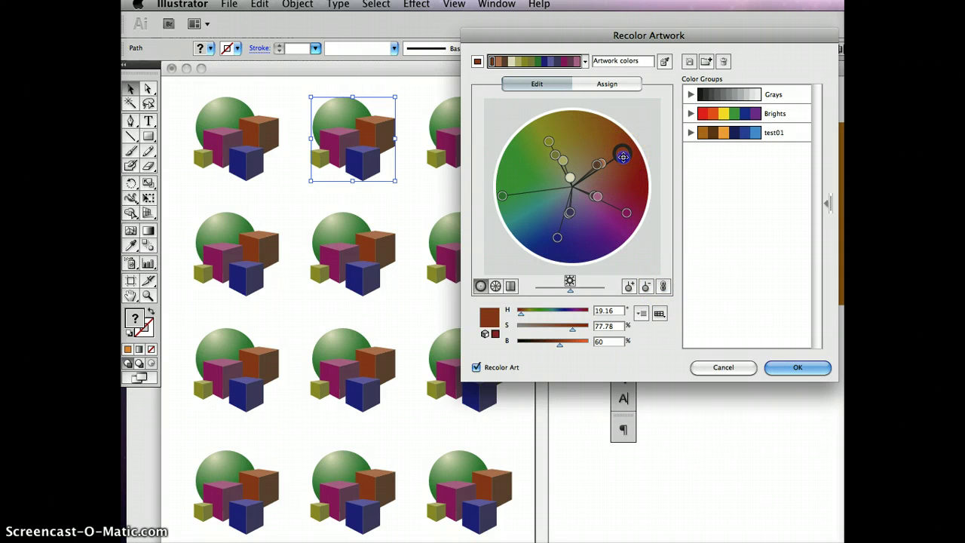
pyautogui.moveTo(623, 156); pyautogui.dragTo(630, 202)
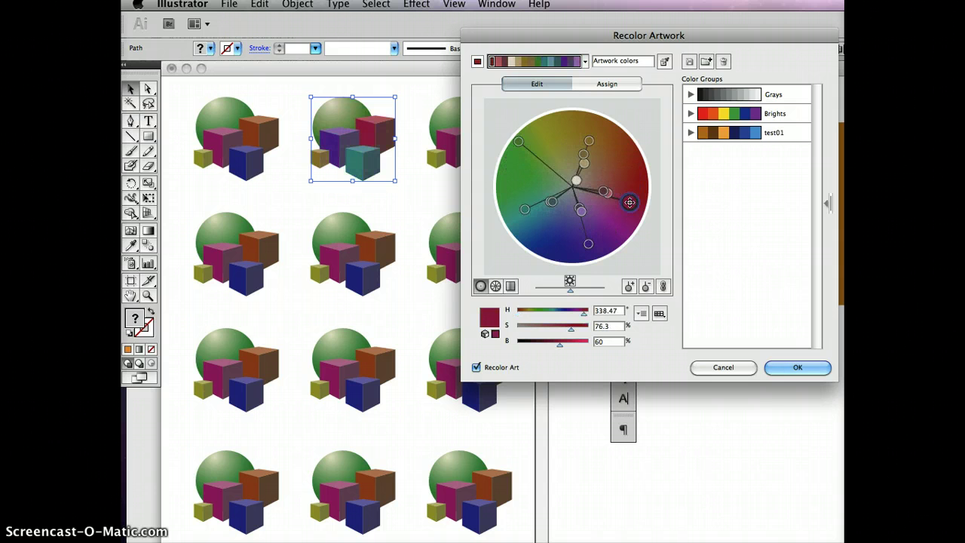
pyautogui.click(796, 367)
pyautogui.click(416, 190)
pyautogui.click(394, 178)
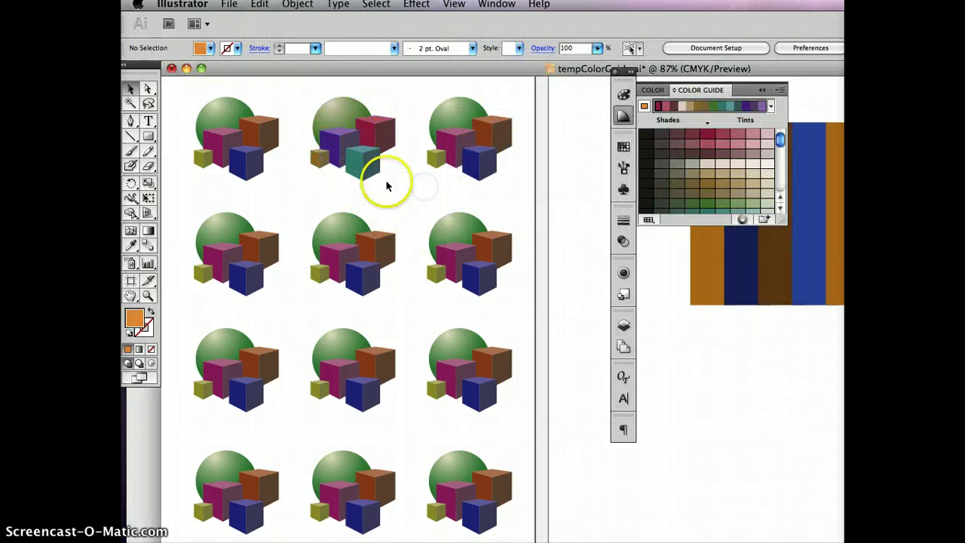
pyautogui.click(328, 154)
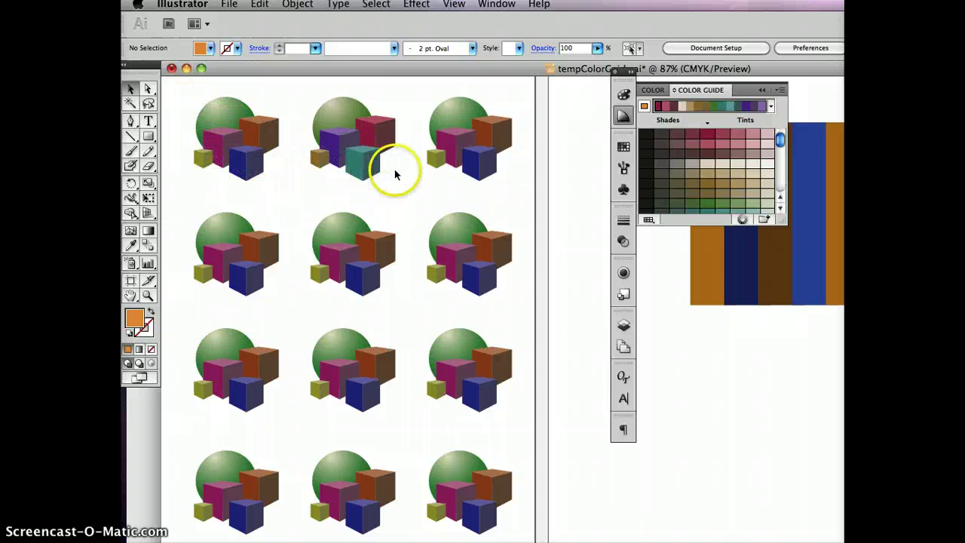
pyautogui.click(421, 197)
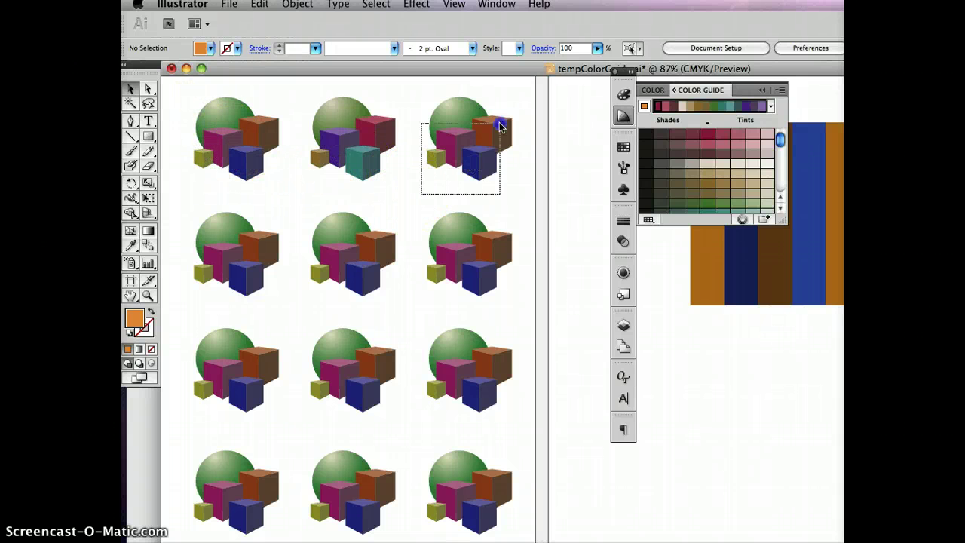
pyautogui.moveTo(523, 91); pyautogui.dragTo(522, 91)
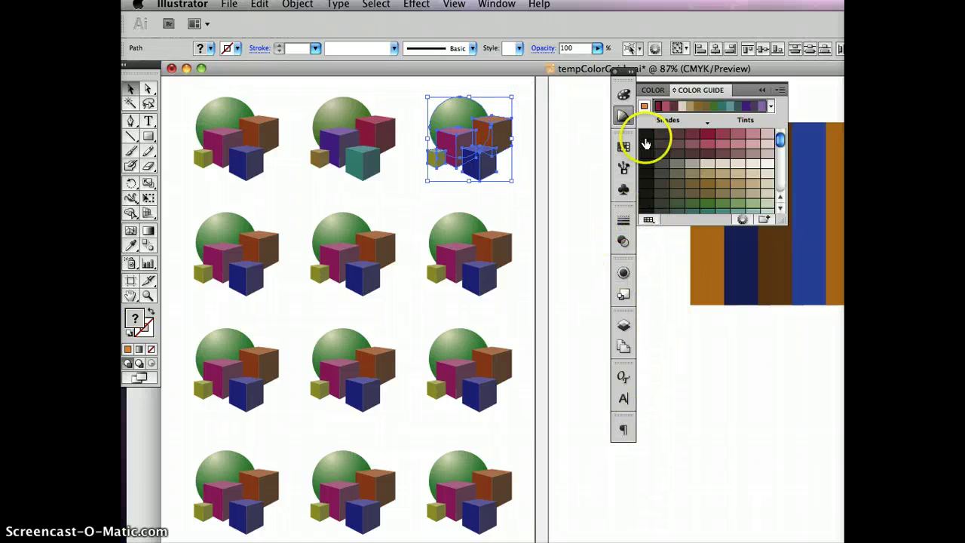
pyautogui.click(742, 217)
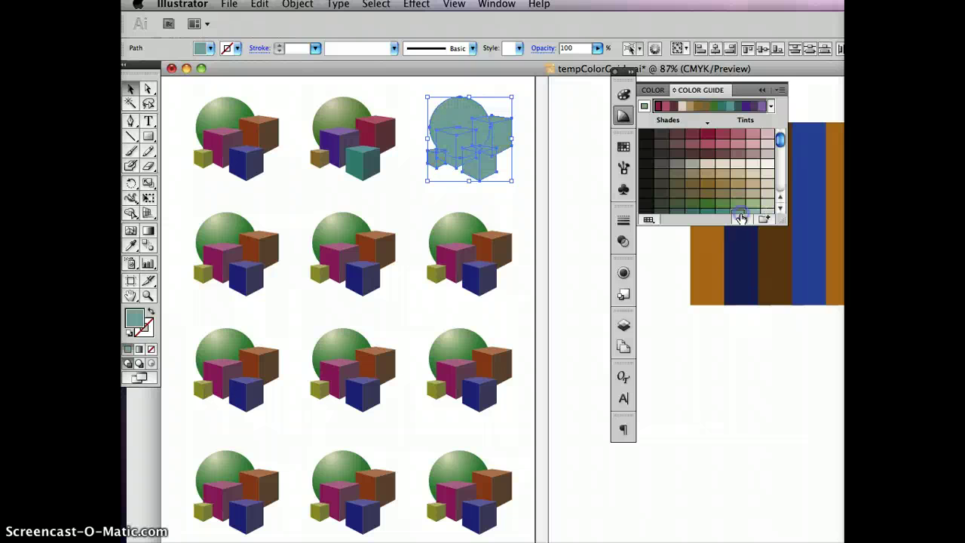
pyautogui.click(742, 219)
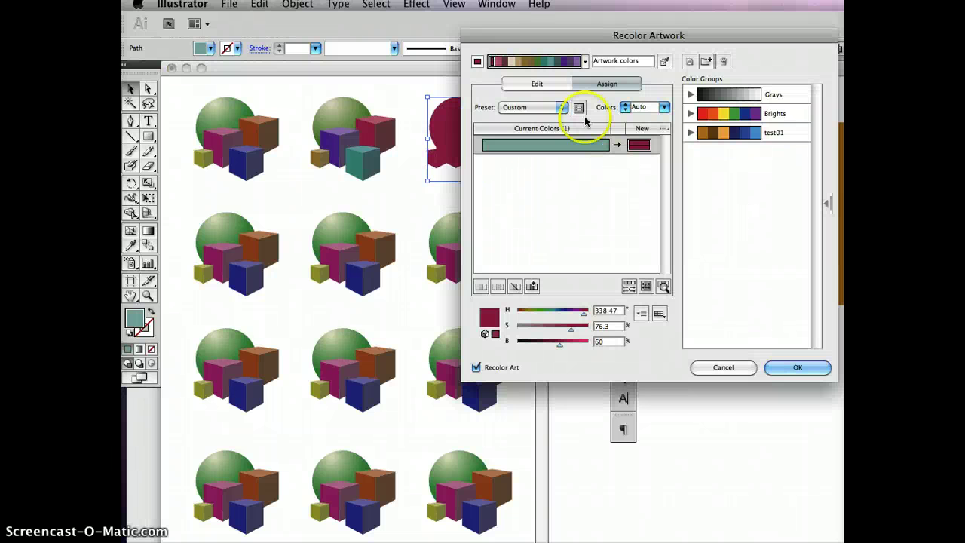
pyautogui.click(664, 66)
pyautogui.moveTo(622, 34); pyautogui.dragTo(685, 30)
pyautogui.click(729, 58)
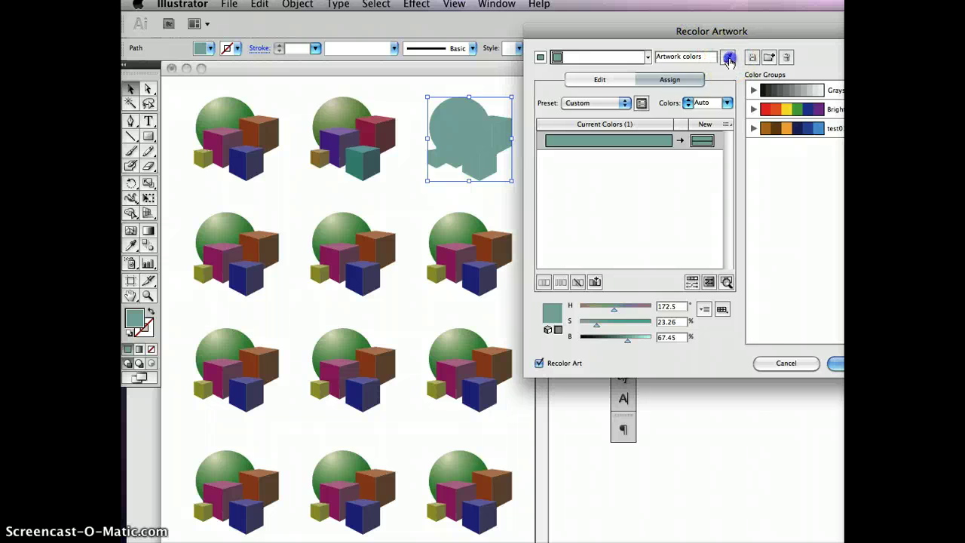
pyautogui.click(786, 363)
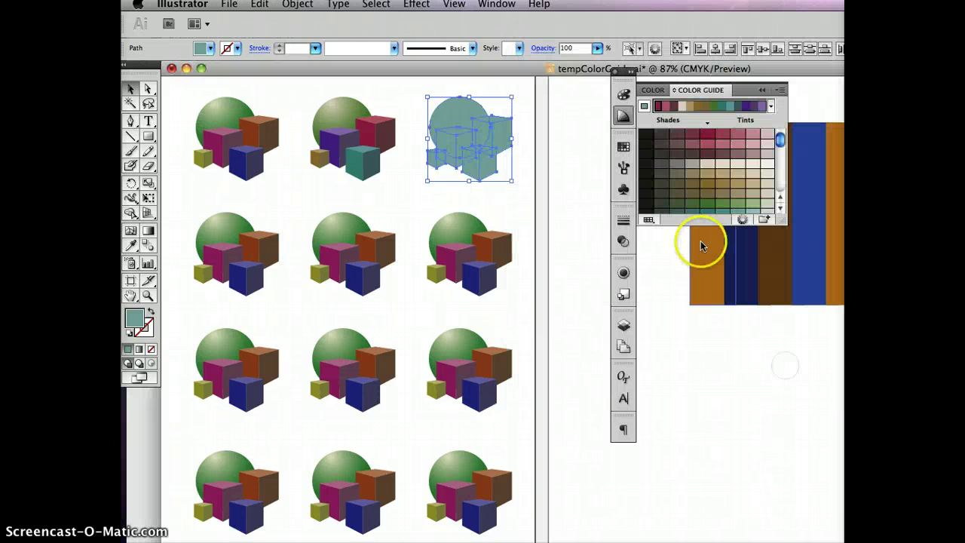
pyautogui.click(743, 219)
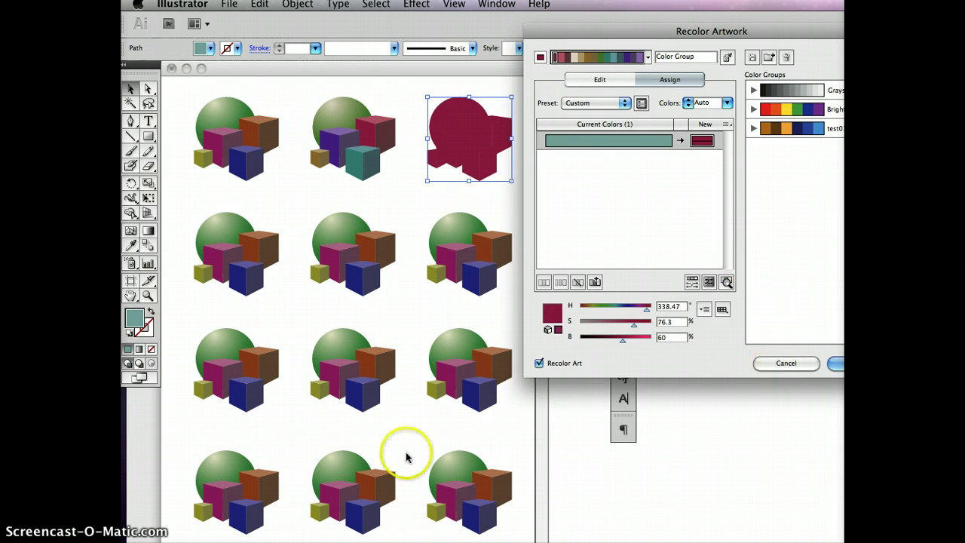
pyautogui.click(780, 363)
pyautogui.click(664, 344)
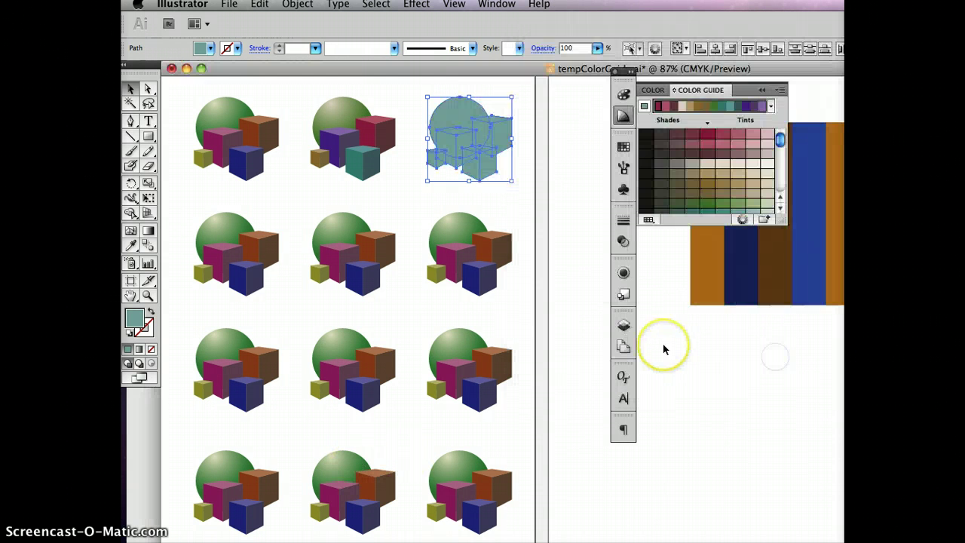
pyautogui.press('super+z')
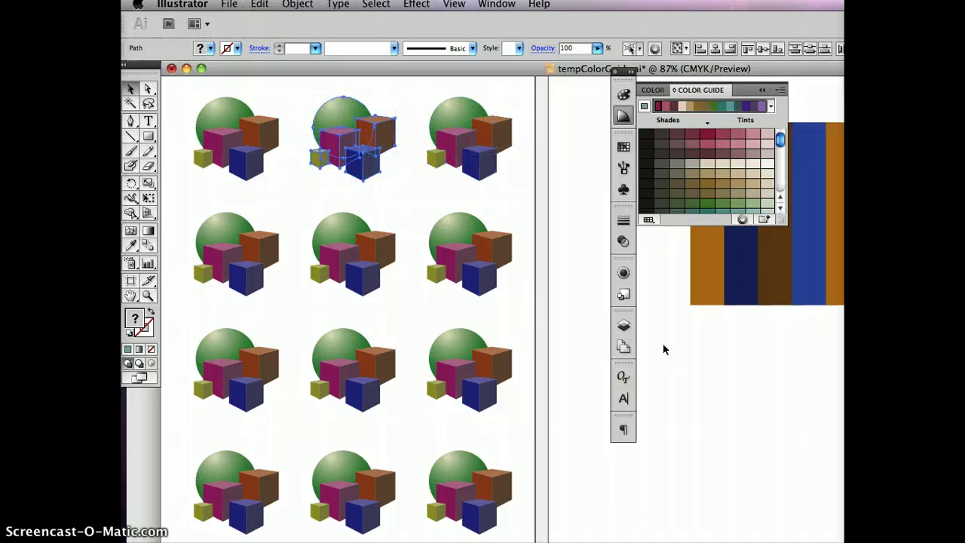
pyautogui.press('super+shift+z')
pyautogui.click(499, 178)
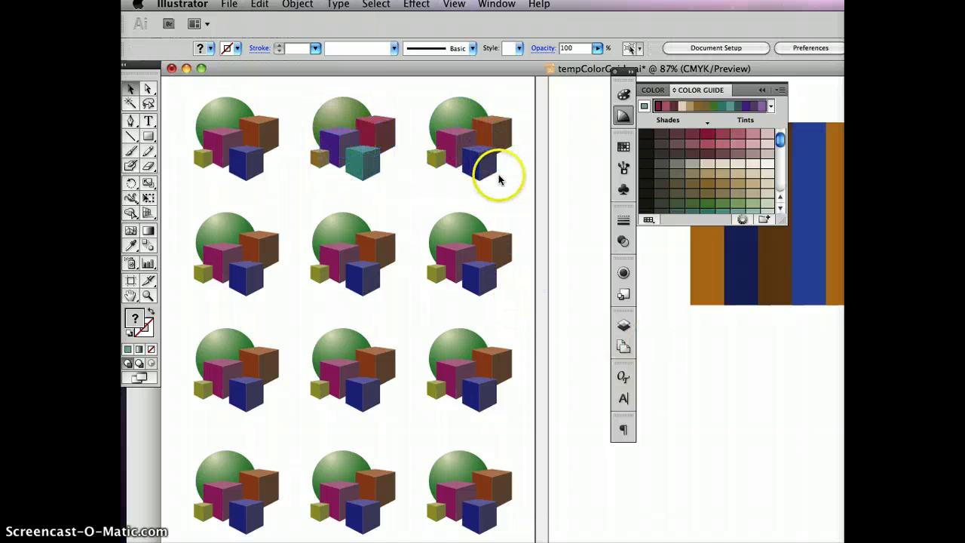
# Select the third sphere-and-cubes artwork in the first row and load its own colors into Recolor Artwork.
pyautogui.moveTo(414, 194); pyautogui.dragTo(517, 91)
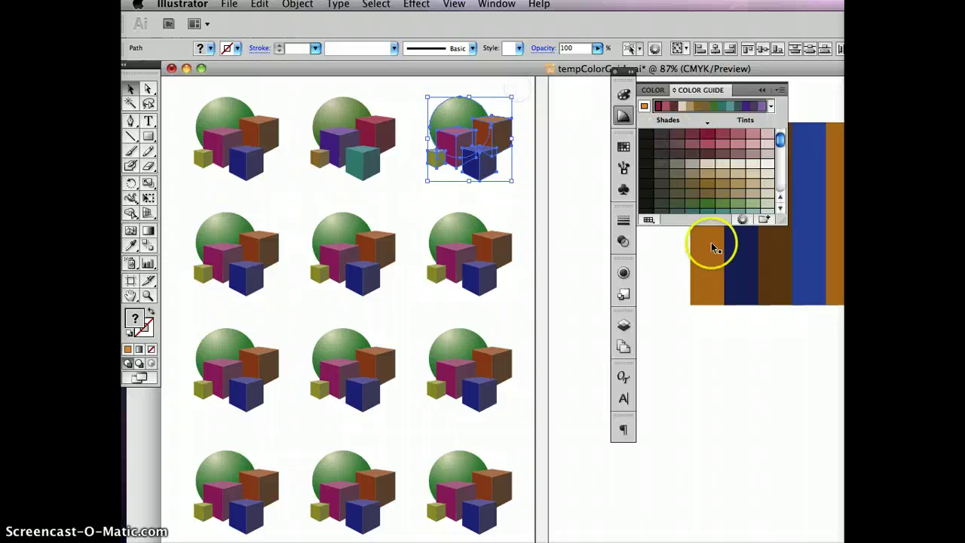
pyautogui.click(743, 219)
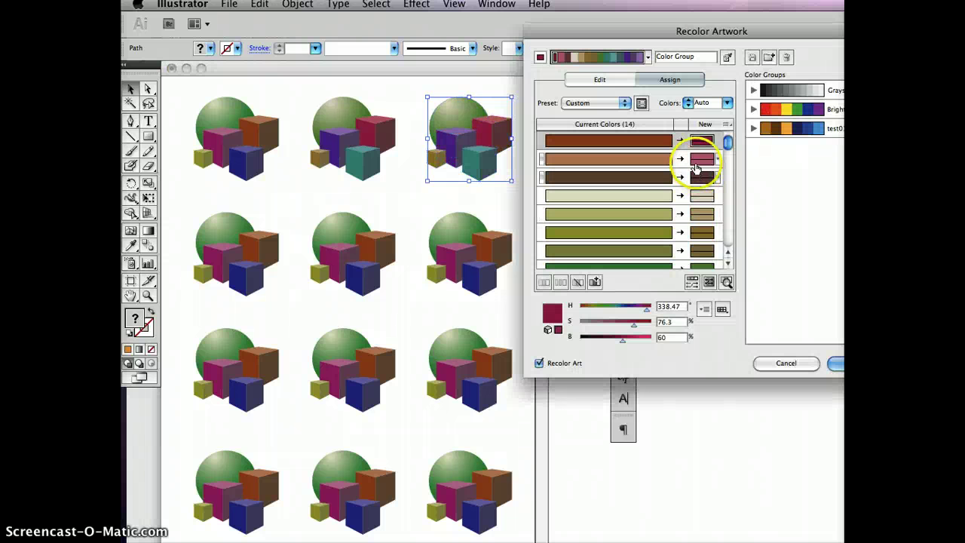
pyautogui.click(727, 57)
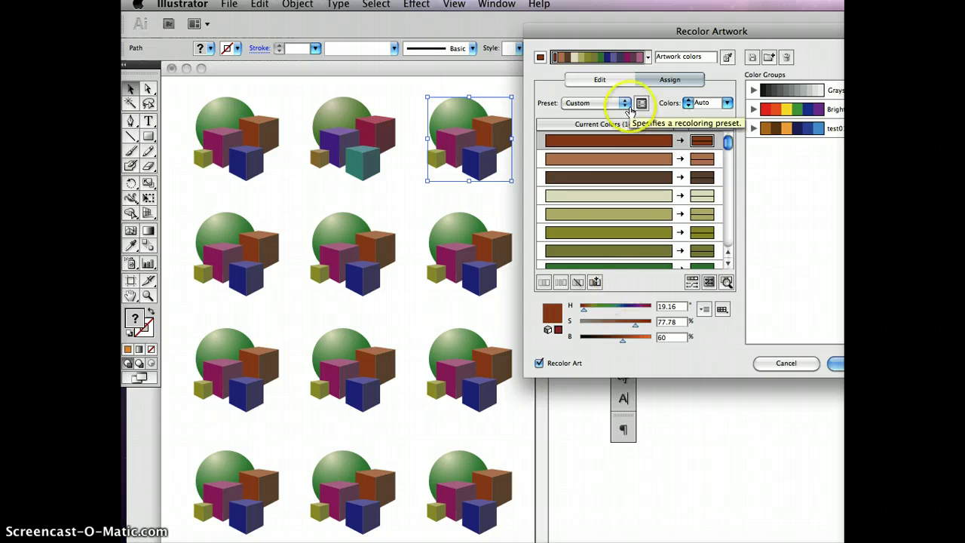
# Link the harmony colors on the color wheel and darken them together to a base color brightness of about 37.35%.
pyautogui.click(612, 80)
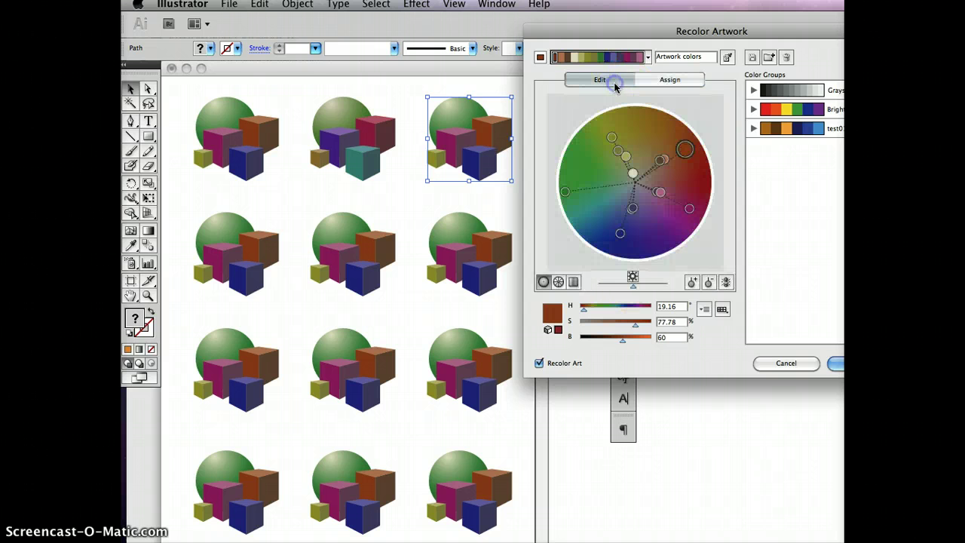
pyautogui.click(726, 282)
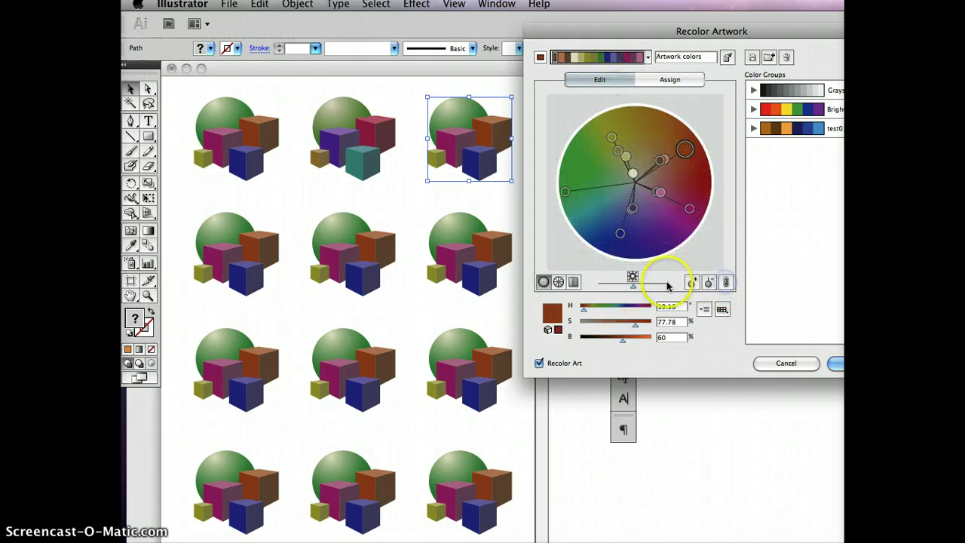
pyautogui.moveTo(633, 282); pyautogui.dragTo(614, 287)
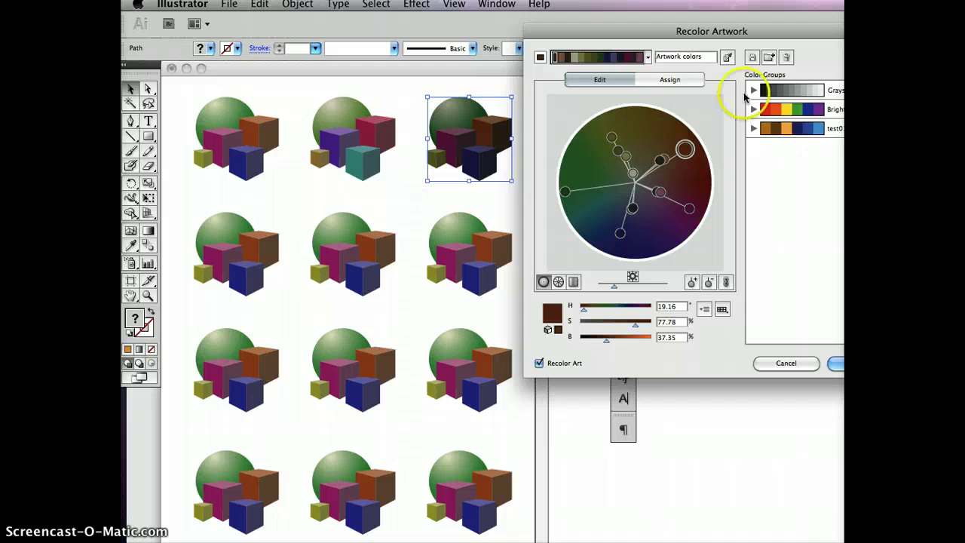
# Apply the darkened recoloring to the third sphere-and-cubes artwork in the first row and deselect it.
pyautogui.click(836, 363)
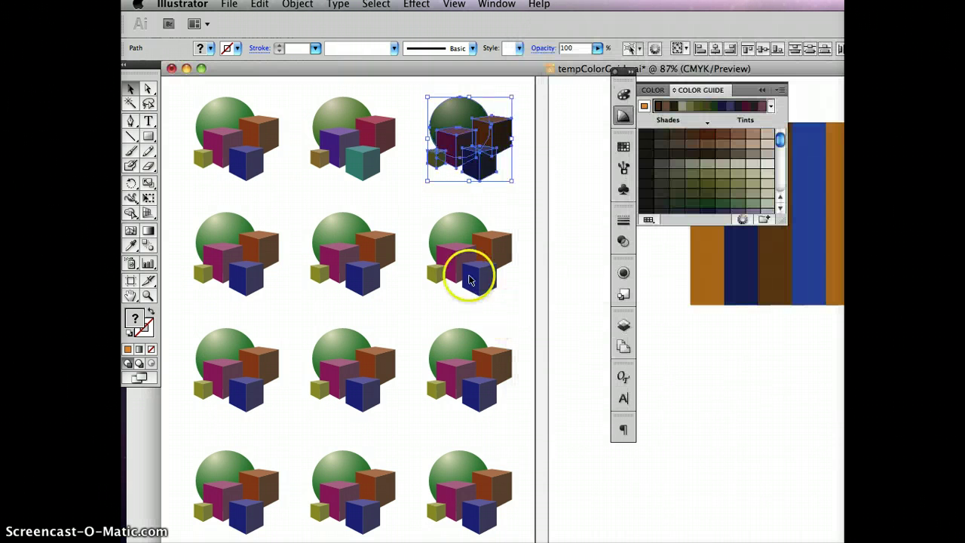
pyautogui.click(415, 209)
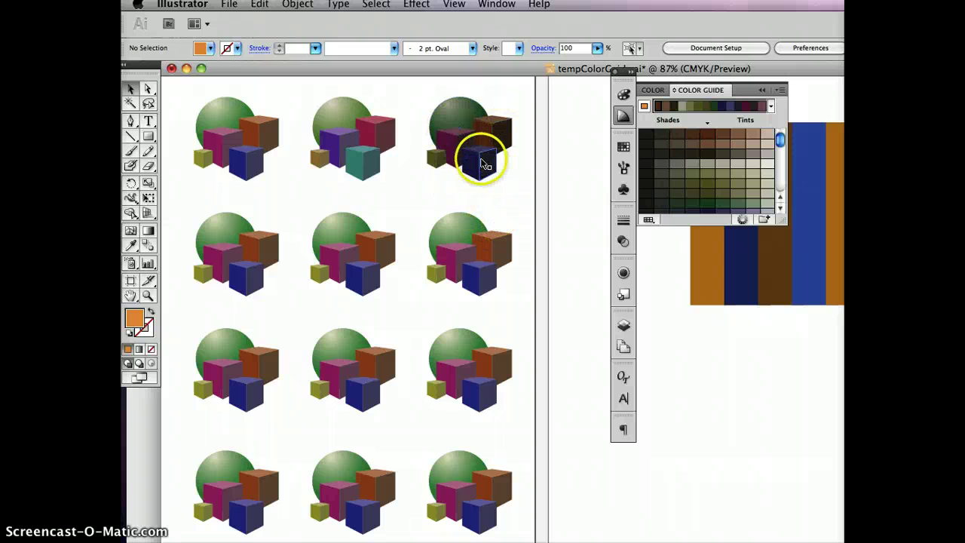
# Select the first sphere-and-cubes artwork in the second row and load its own colors into Recolor Artwork.
pyautogui.moveTo(185, 308); pyautogui.dragTo(284, 204)
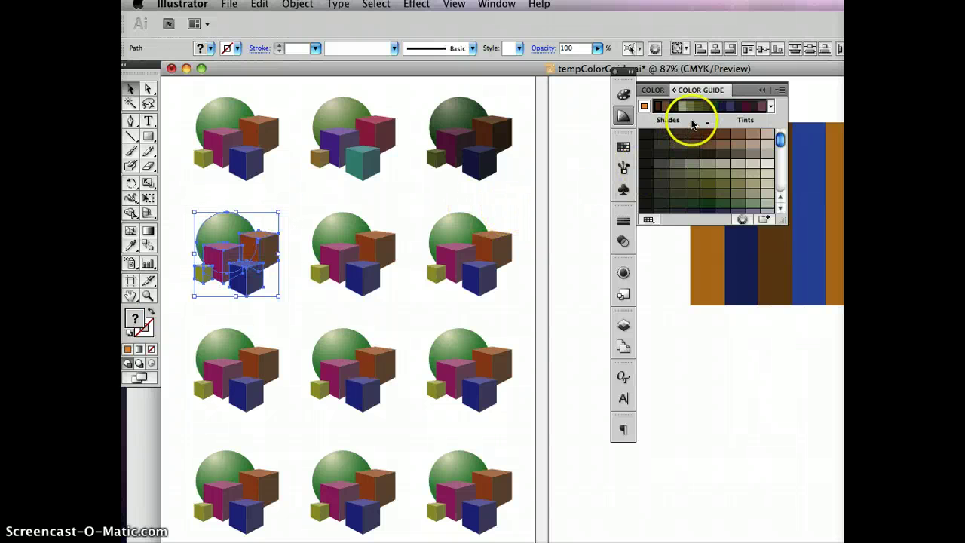
pyautogui.click(740, 221)
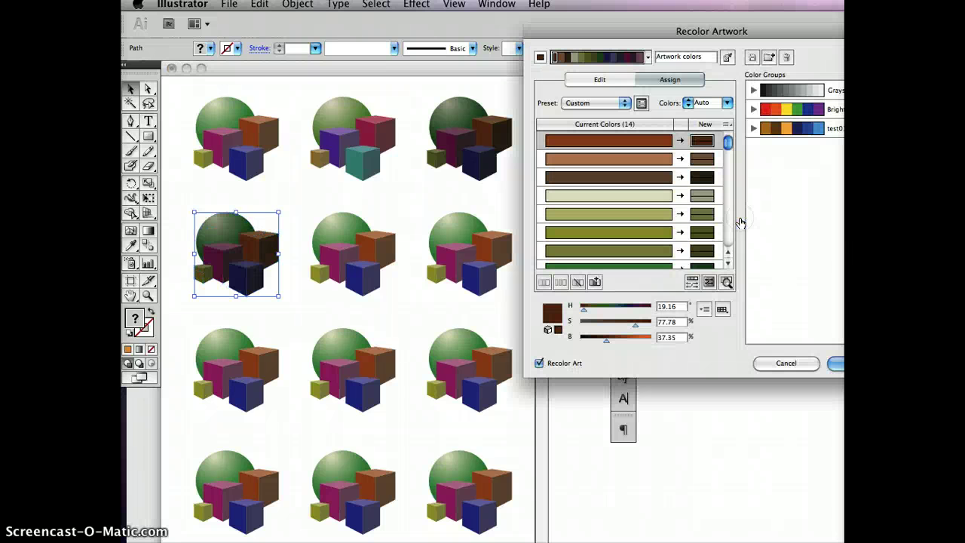
pyautogui.click(637, 69)
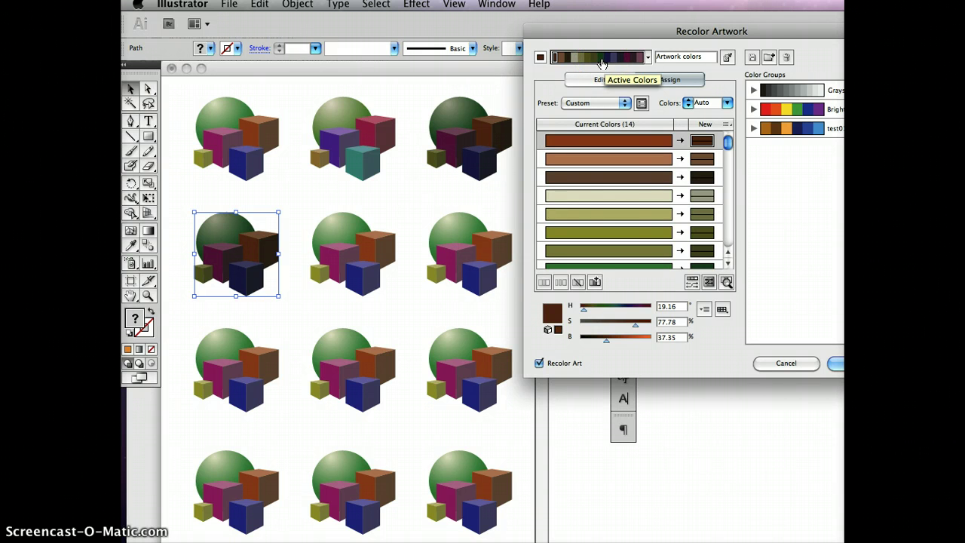
pyautogui.click(601, 64)
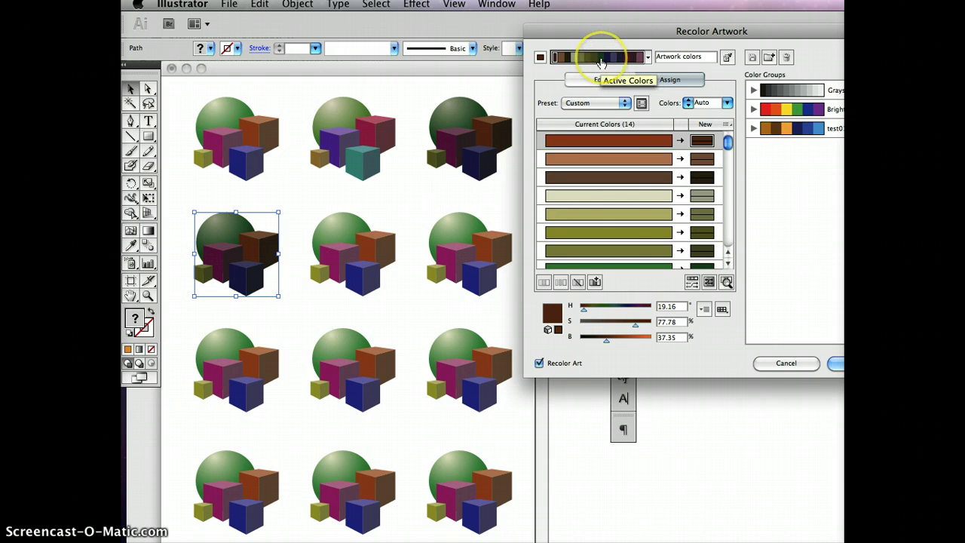
pyautogui.click(726, 57)
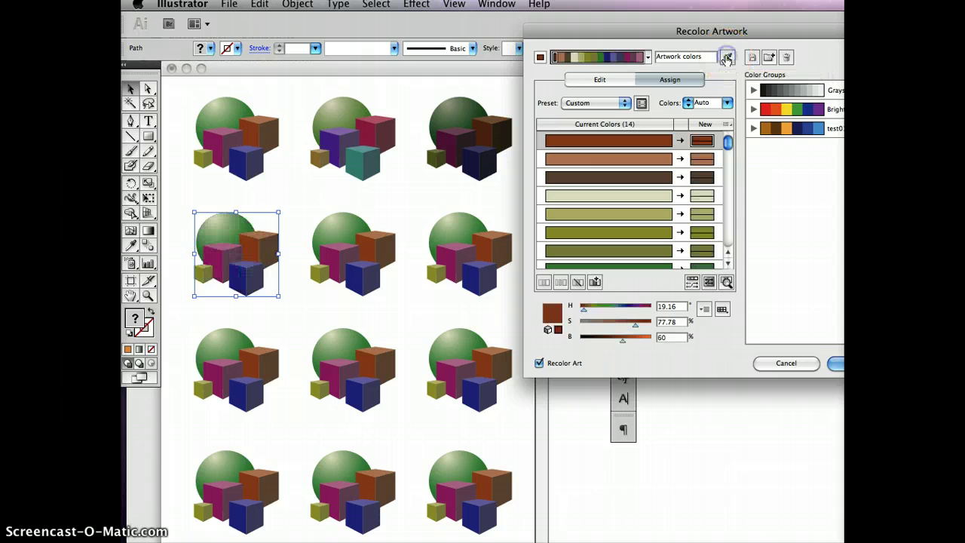
# Make the green the base color among the active colors and display the colors on the editable color wheel.
pyautogui.click(595, 70)
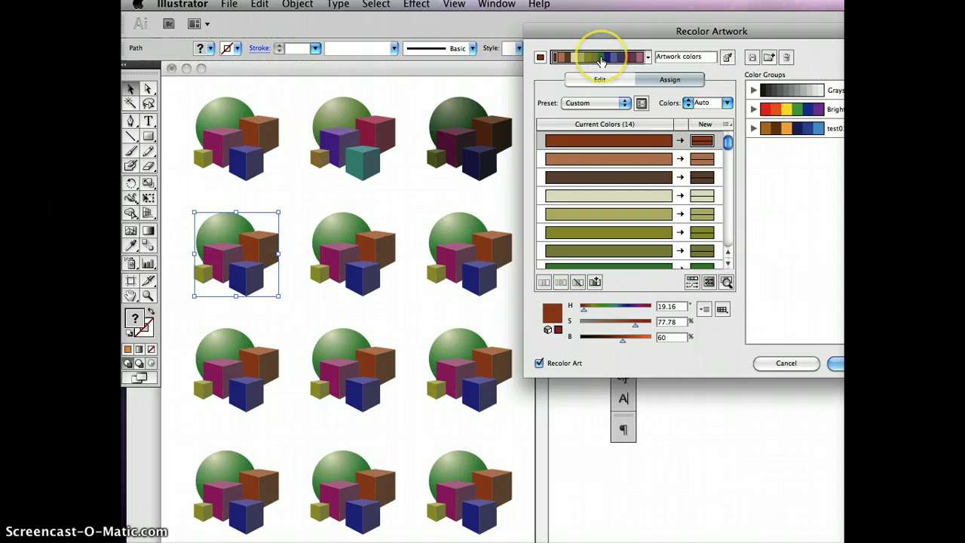
pyautogui.click(601, 61)
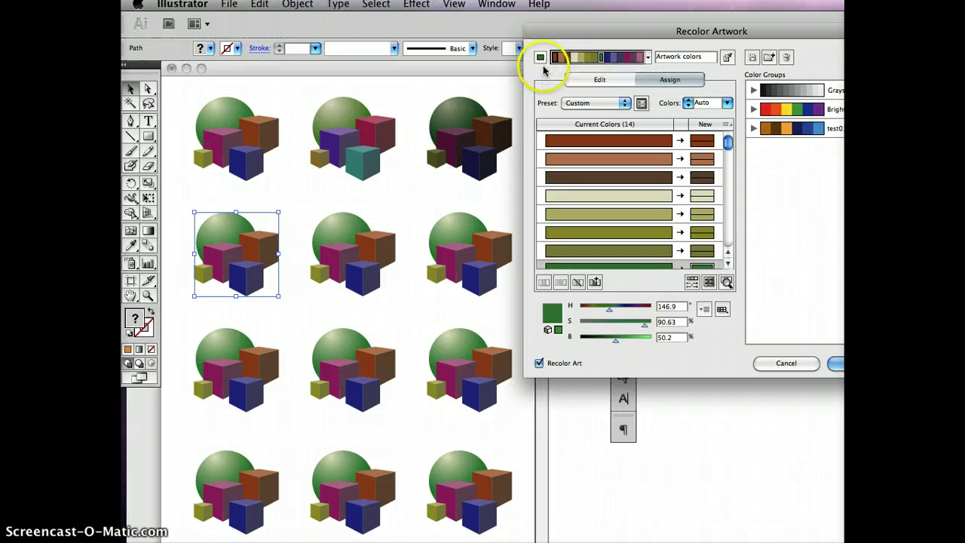
pyautogui.click(603, 81)
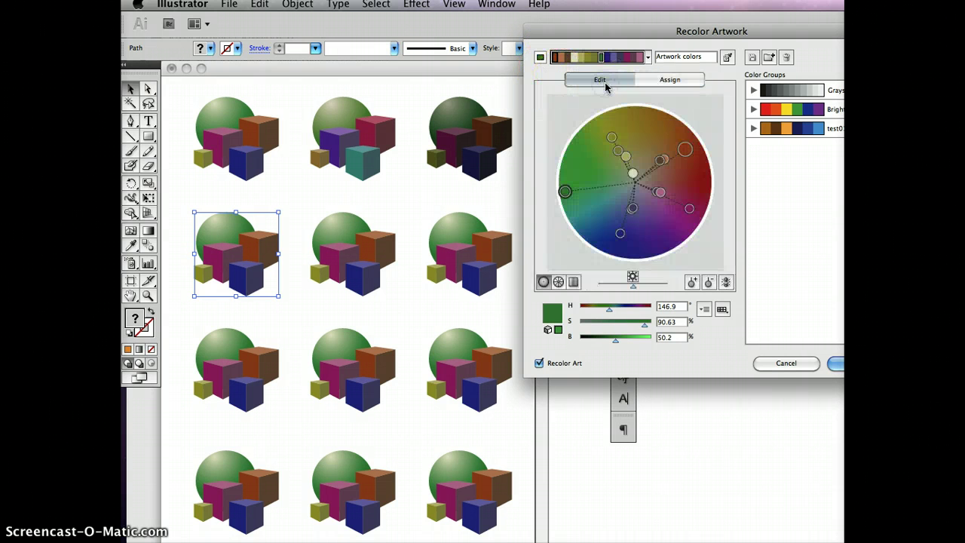
# Try the Left Complement harmony rule on the selected artwork.
pyautogui.click(649, 59)
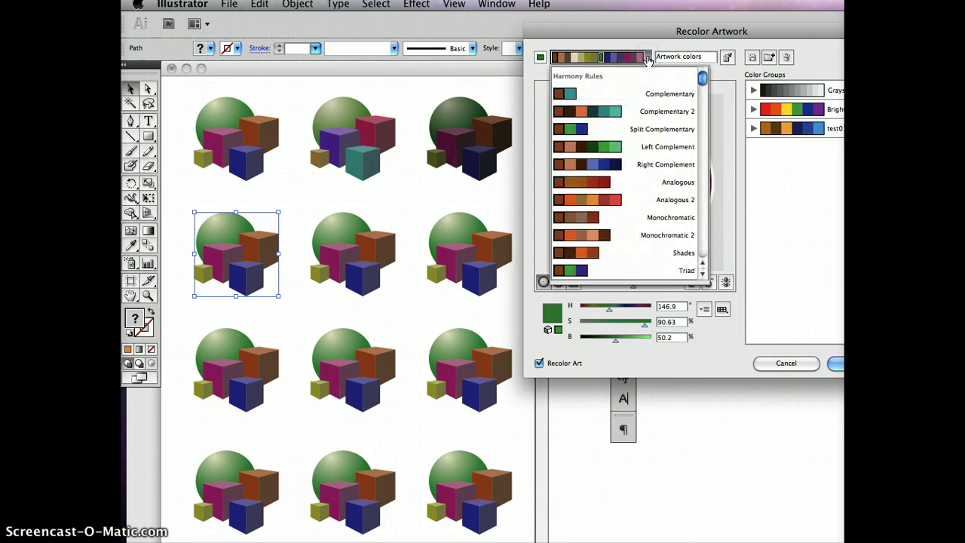
pyautogui.click(614, 148)
pyautogui.click(610, 148)
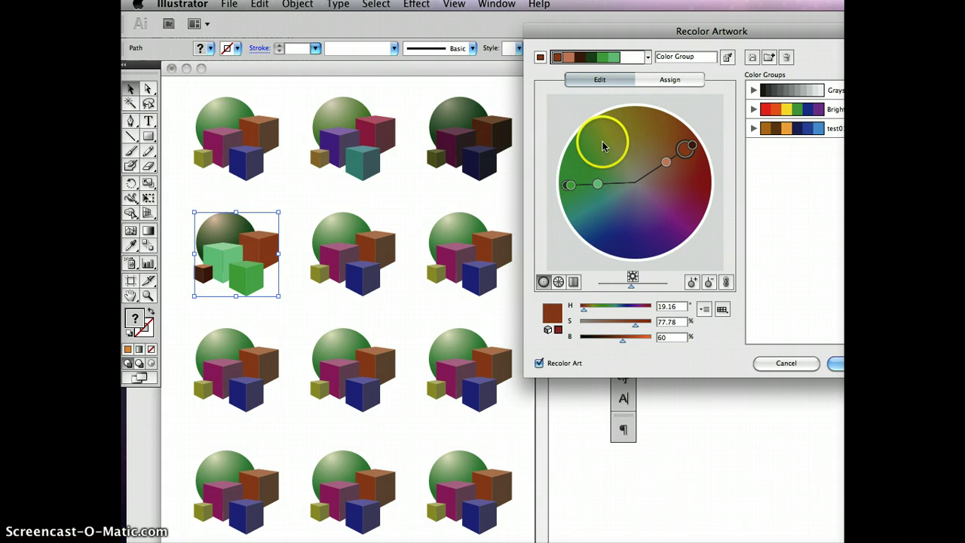
# Recolor the artwork with the Analogous 2 harmony rule, apply the result and deselect the artwork.
pyautogui.click(646, 57)
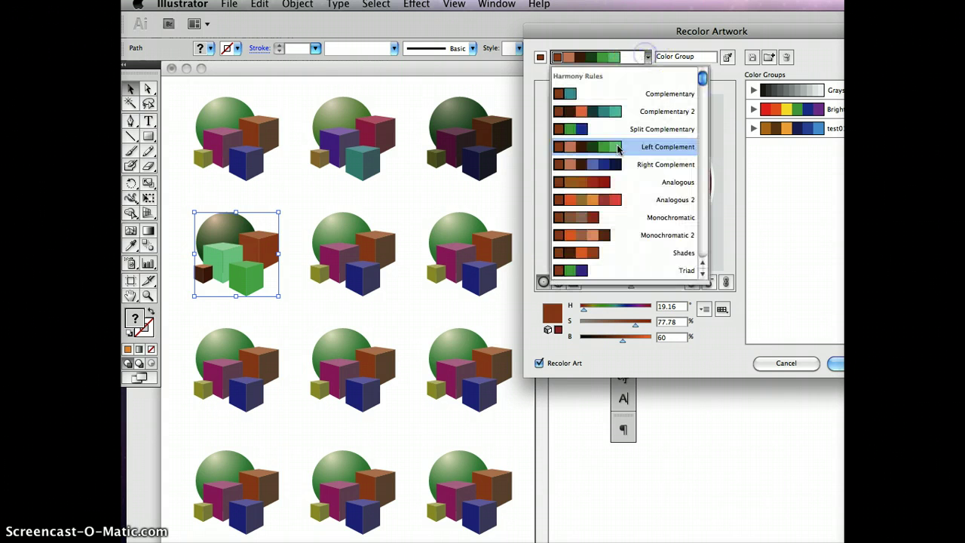
pyautogui.click(601, 194)
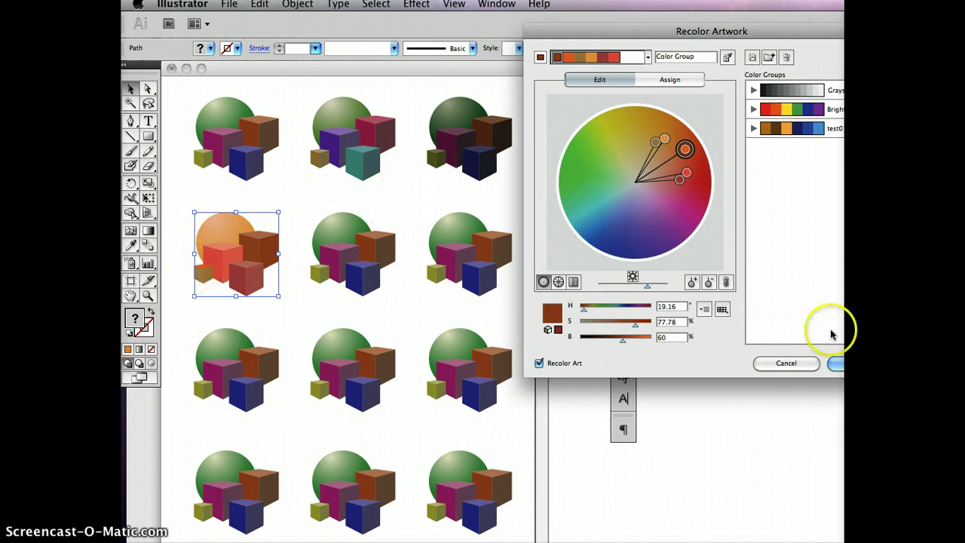
pyautogui.click(835, 363)
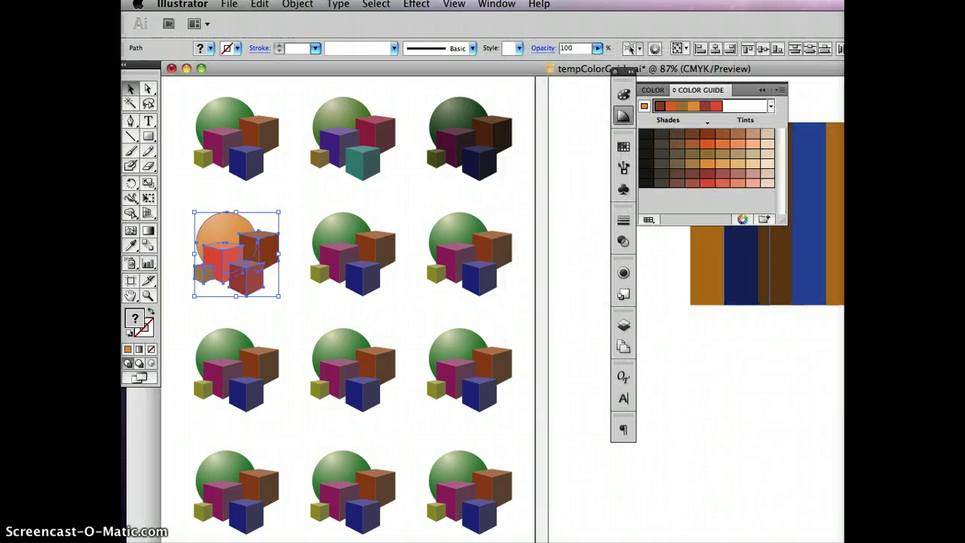
pyautogui.click(314, 319)
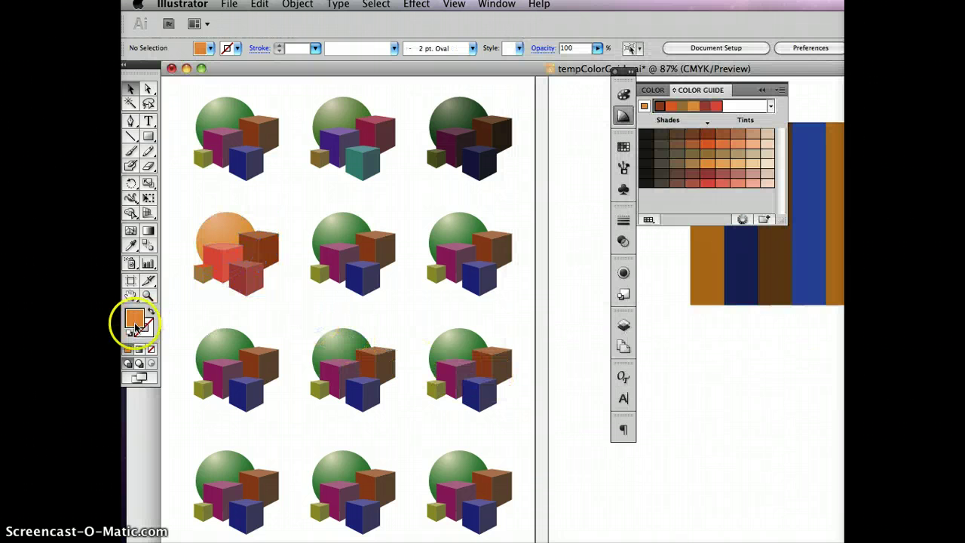
# Recolor the orange top face of the small cube in the Analogous 2 artwork with a light tan tint from the Color Guide.
pyautogui.click(148, 296)
pyautogui.click(230, 241)
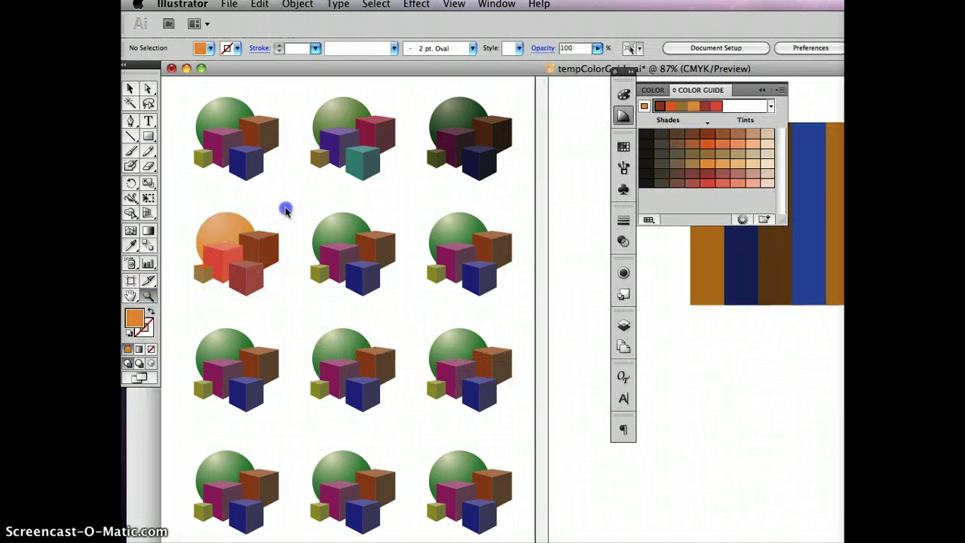
pyautogui.moveTo(190, 309); pyautogui.dragTo(309, 183)
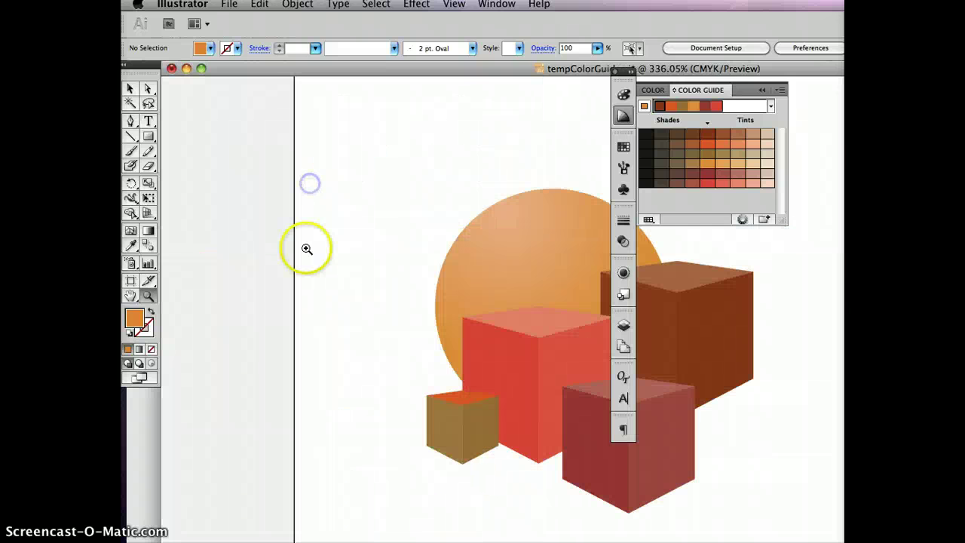
pyautogui.moveTo(371, 312); pyautogui.dragTo(201, 209)
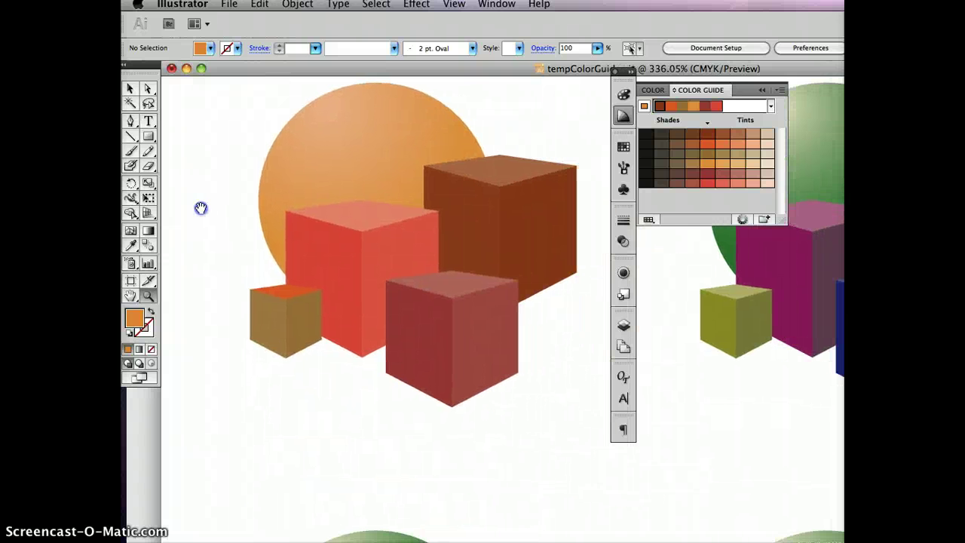
pyautogui.click(129, 89)
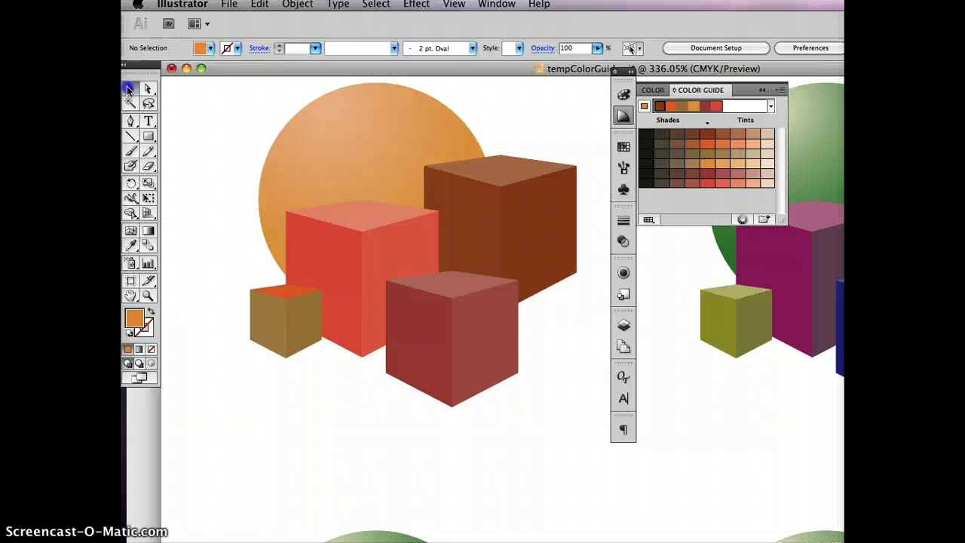
pyautogui.click(297, 315)
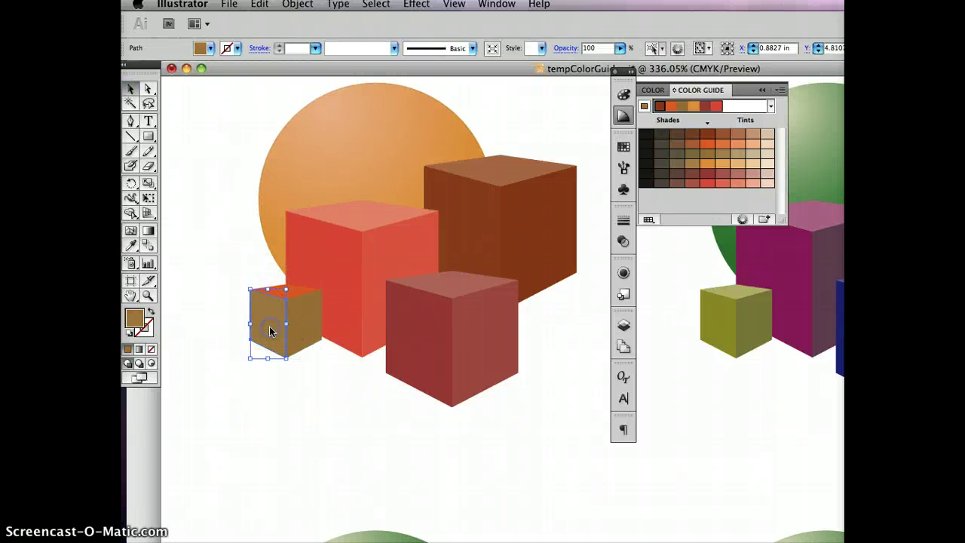
pyautogui.click(297, 289)
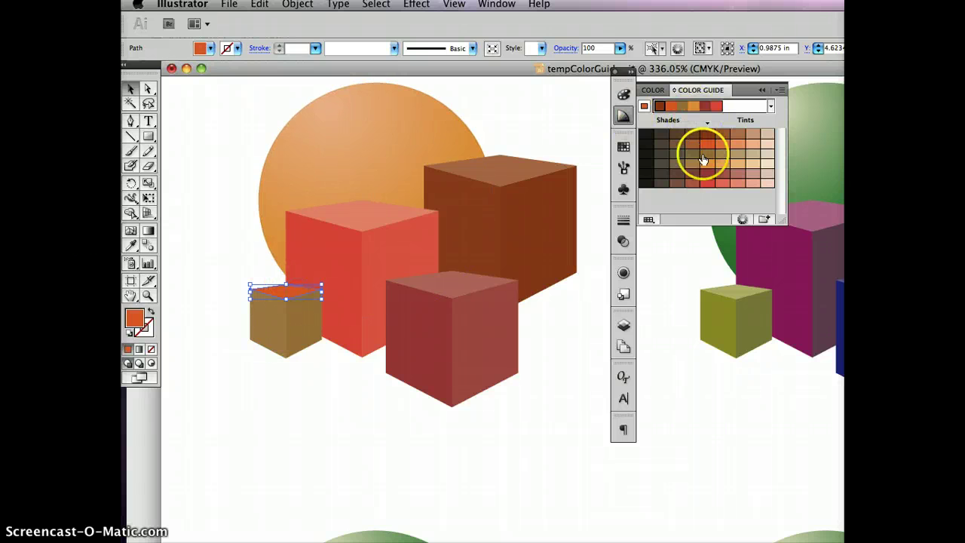
pyautogui.click(694, 165)
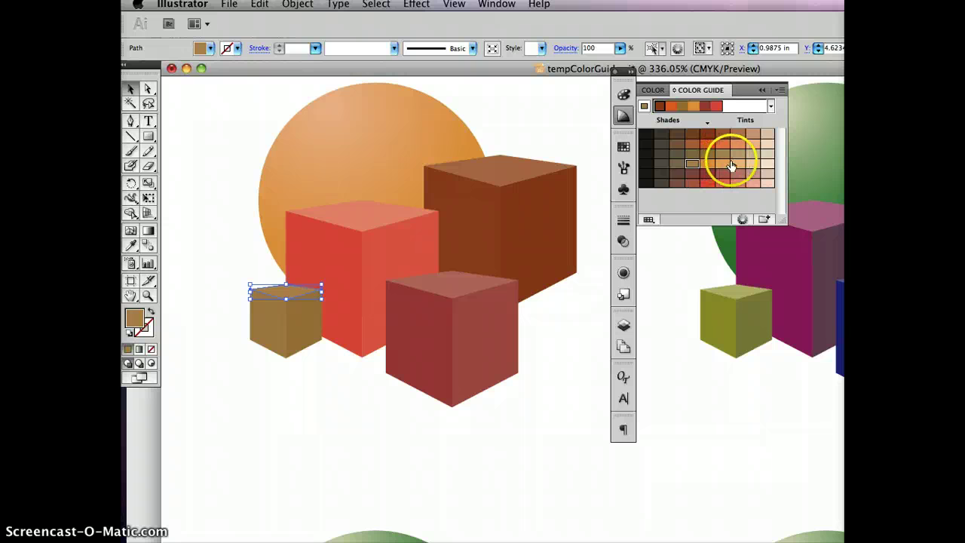
pyautogui.click(737, 164)
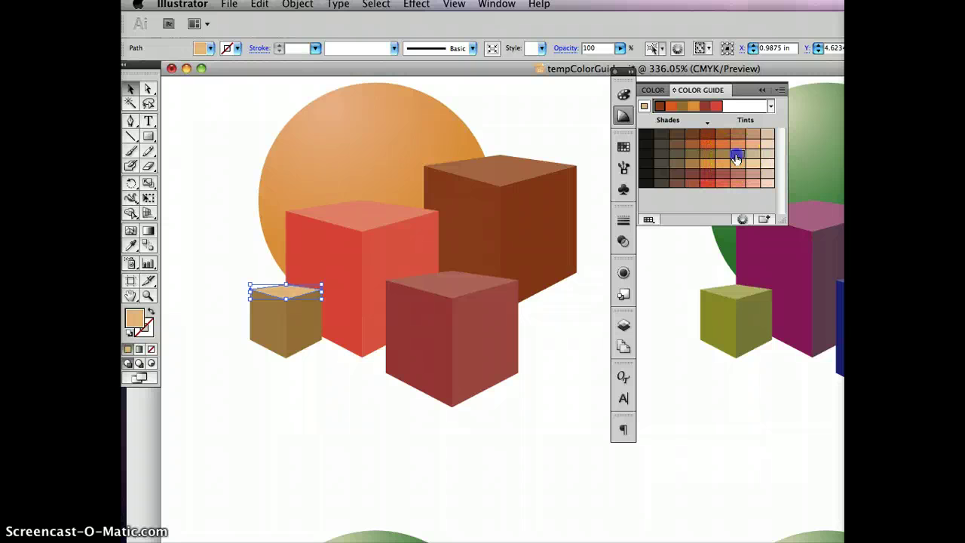
pyautogui.click(737, 157)
pyautogui.click(287, 500)
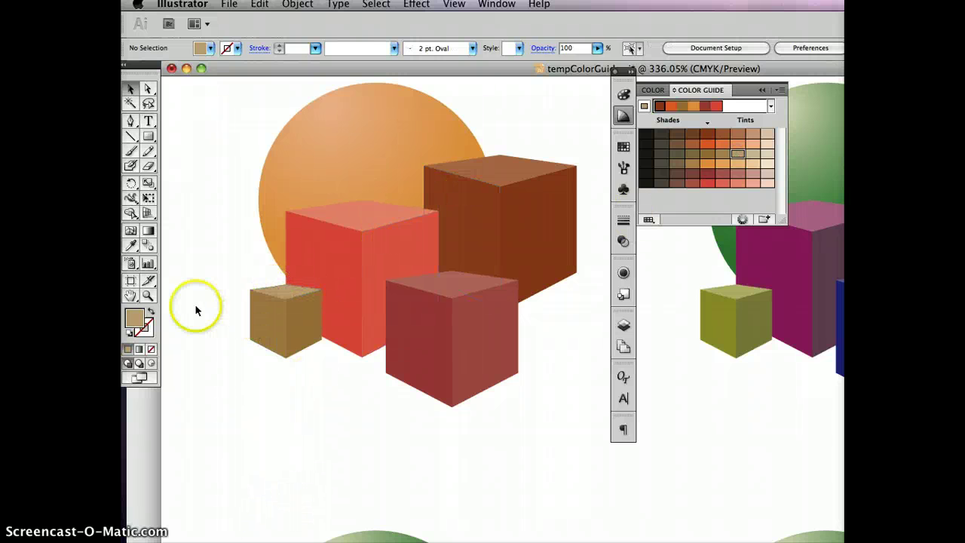
# Delete the striped orange, blue and brown square on the artboard beside the sphere-and-cubes artworks.
pyautogui.doubleClick(131, 295)
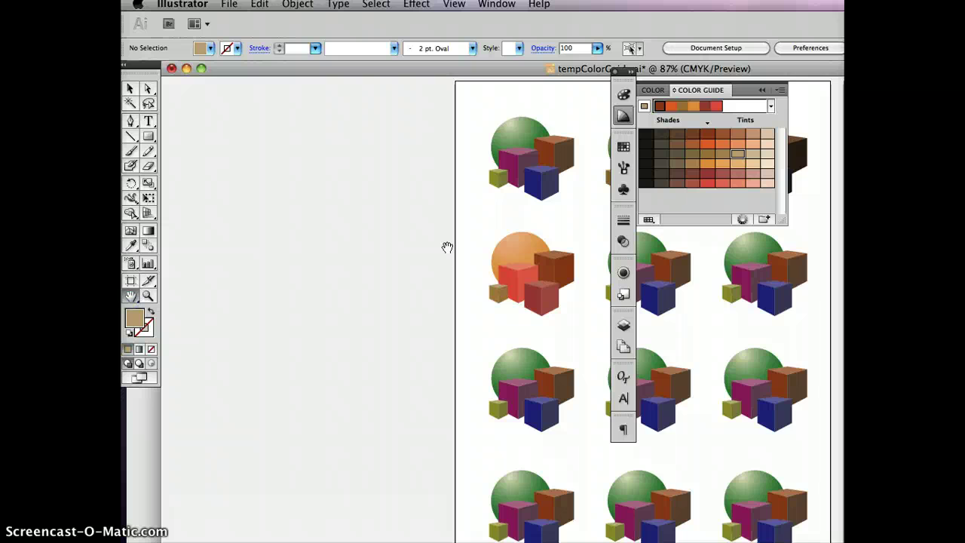
pyautogui.moveTo(447, 248); pyautogui.dragTo(218, 227)
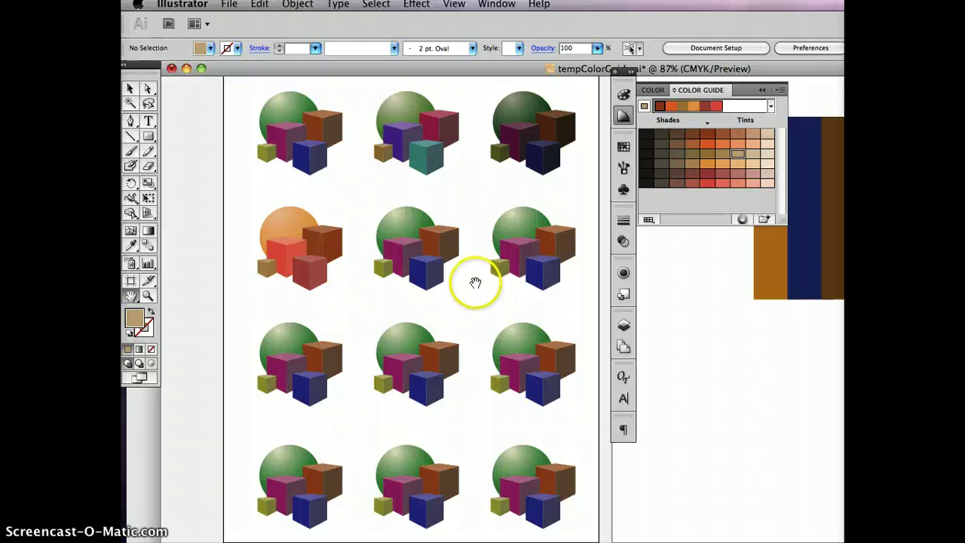
pyautogui.moveTo(498, 327); pyautogui.dragTo(224, 322)
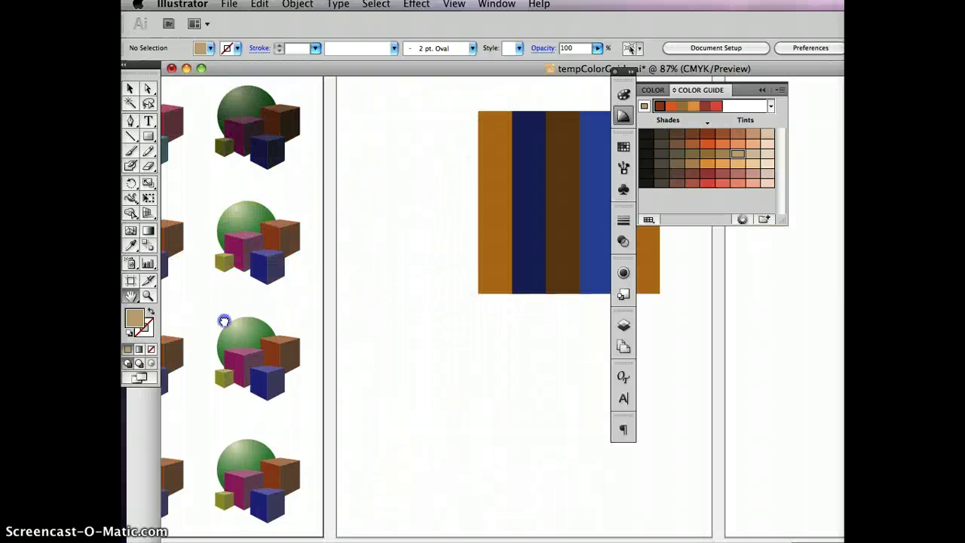
pyautogui.hscroll(3, 392, 309)
pyautogui.scroll(2, 392, 309)
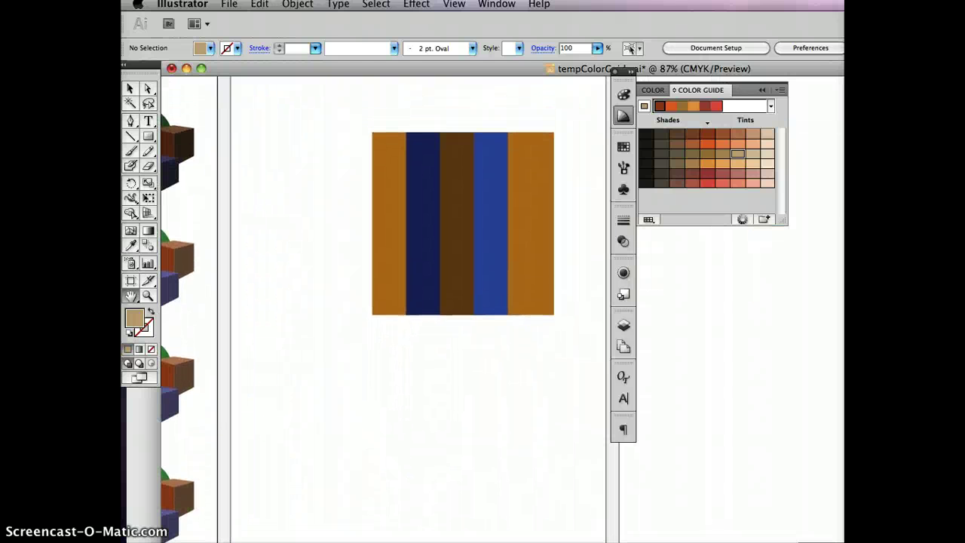
pyautogui.click(130, 88)
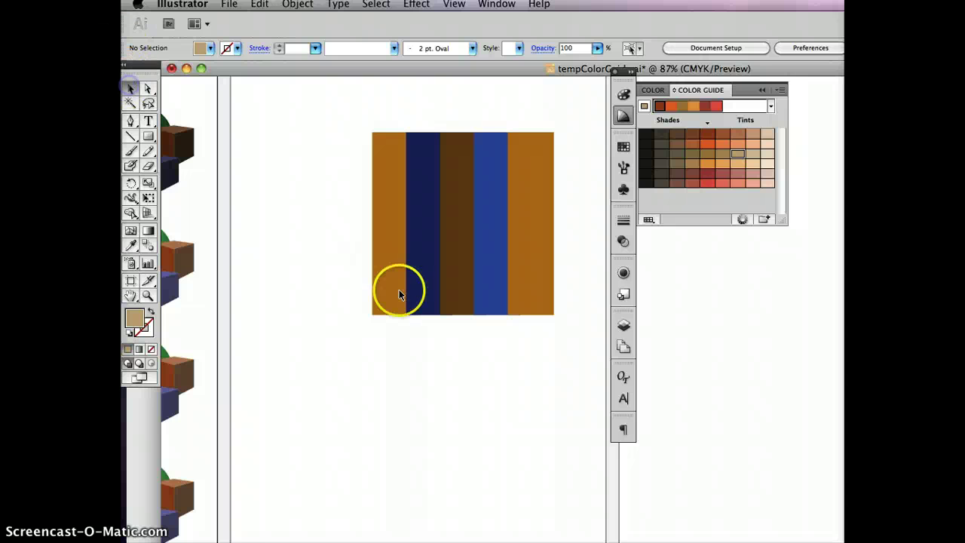
pyautogui.moveTo(346, 360); pyautogui.dragTo(639, 126)
pyautogui.press('Delete')
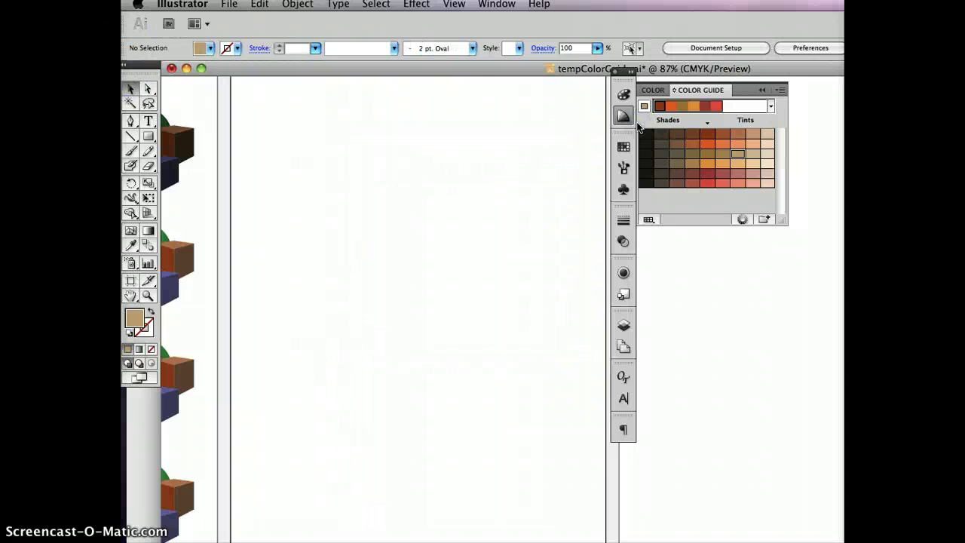
# Draw a wide tan ellipse across the upper part of the emptied artboard with the Ellipse tool.
pyautogui.click(150, 134)
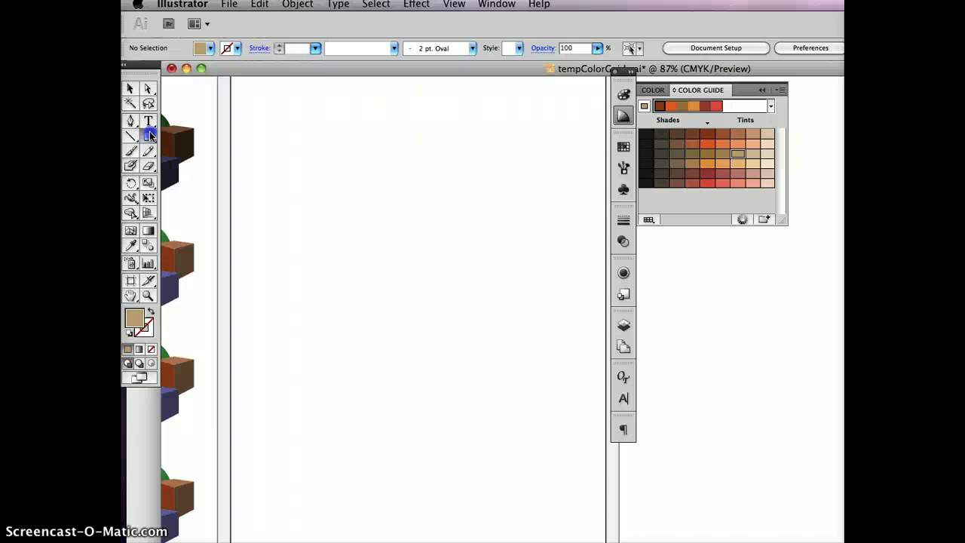
pyautogui.moveTo(150, 135); pyautogui.dragTo(212, 175)
pyautogui.moveTo(286, 134); pyautogui.dragTo(556, 215)
# Cut the ellipse into four pieces by erasing three roughly vertical strips through it.
pyautogui.click(287, 171)
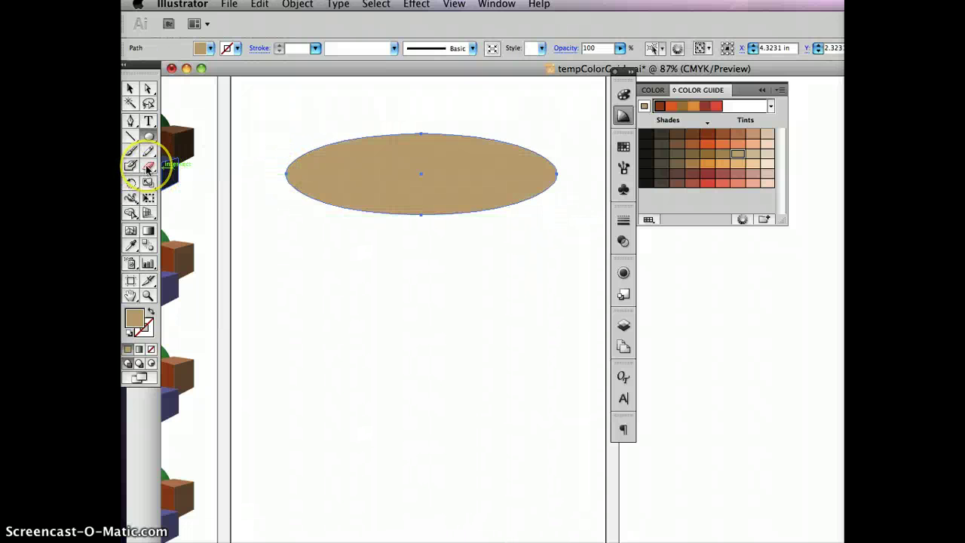
pyautogui.moveTo(339, 138)
pyautogui.mouseDown()
pyautogui.moveTo(347, 131)
pyautogui.moveTo(347, 238)
pyautogui.mouseUp()
pyautogui.moveTo(417, 120); pyautogui.dragTo(422, 252)
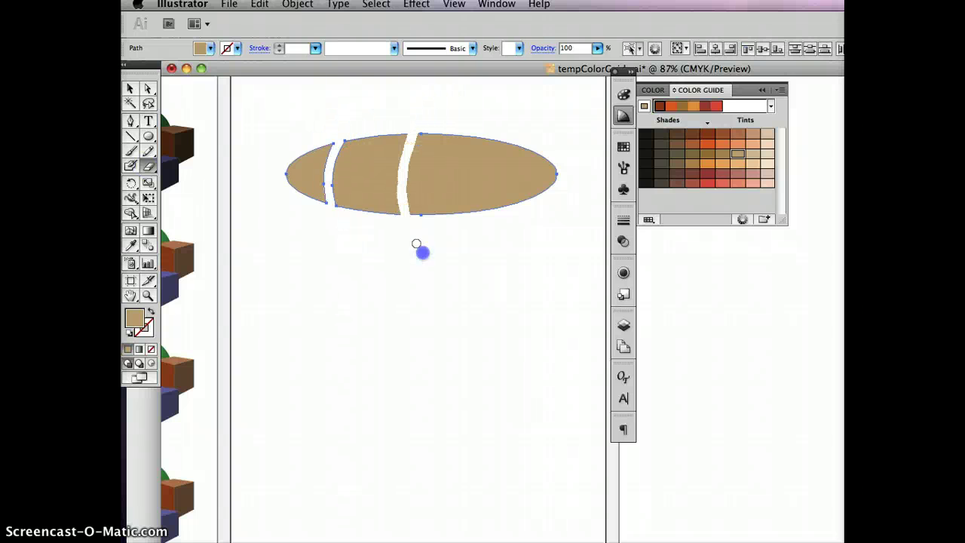
pyautogui.moveTo(491, 125); pyautogui.dragTo(499, 238)
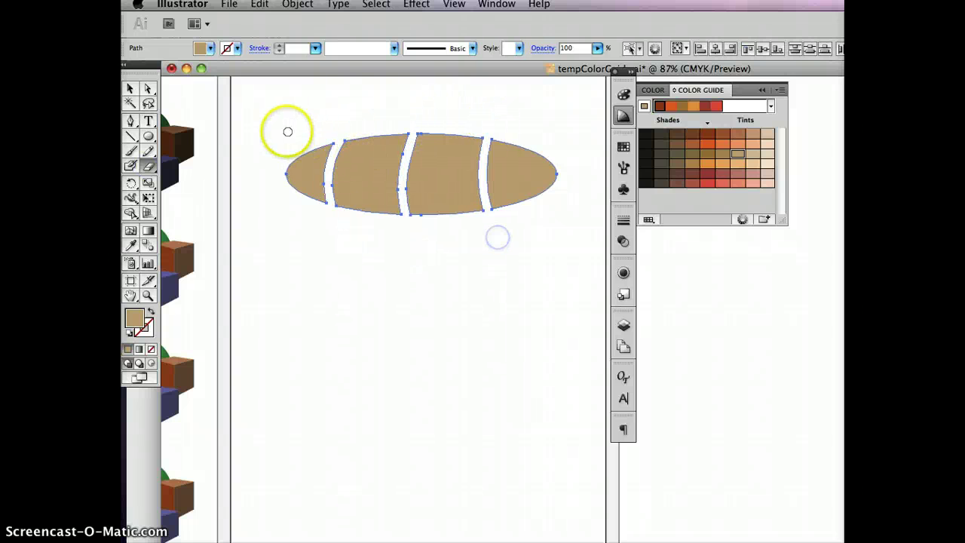
pyautogui.moveTo(287, 132); pyautogui.dragTo(287, 132)
pyautogui.moveTo(352, 158); pyautogui.dragTo(430, 170)
pyautogui.press('super+z')
# Erase one sagging, roughly horizontal strip across the whole ellipse to divide its pieces into an upper and a lower row.
pyautogui.moveTo(306, 155)
pyautogui.mouseDown()
pyautogui.moveTo(291, 151)
pyautogui.moveTo(346, 174)
pyautogui.mouseUp()
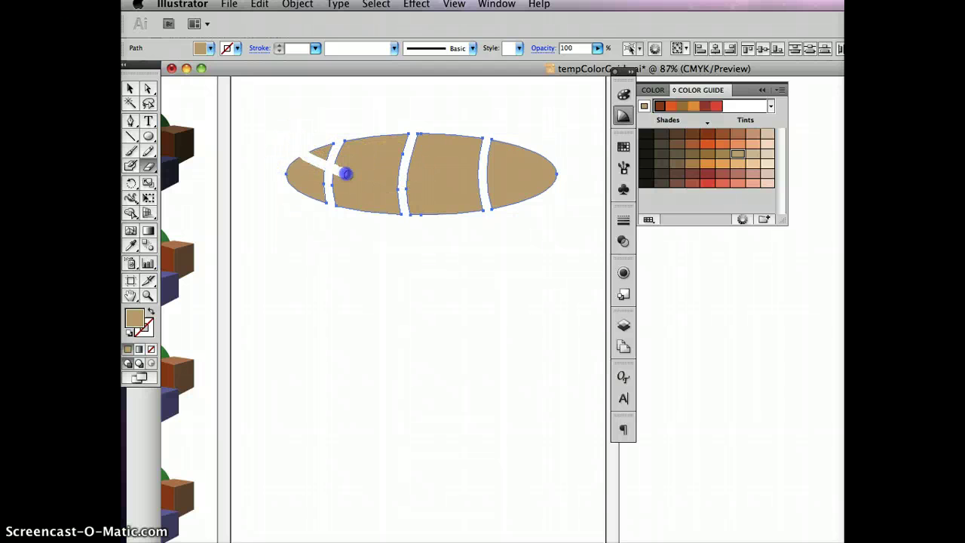
pyautogui.moveTo(430, 184); pyautogui.dragTo(524, 160)
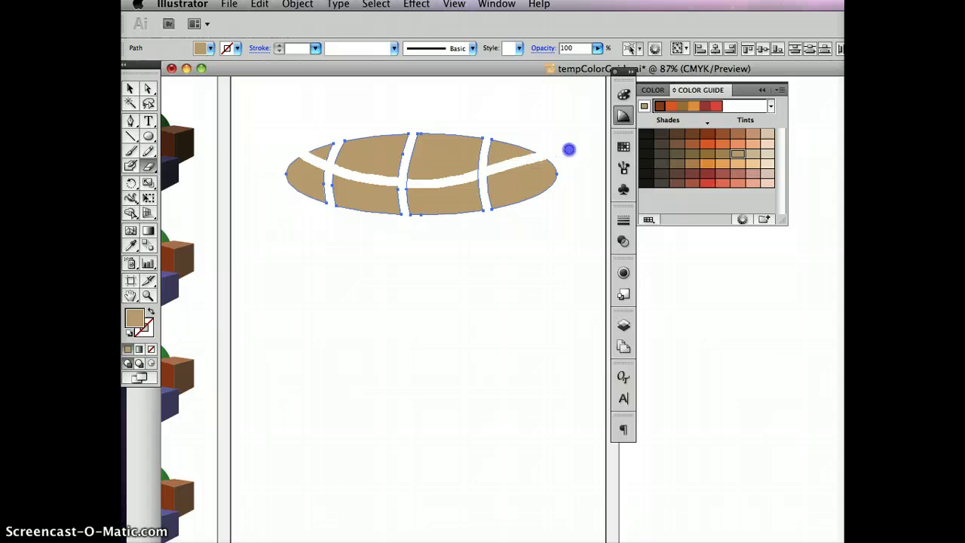
pyautogui.click(130, 88)
pyautogui.click(317, 237)
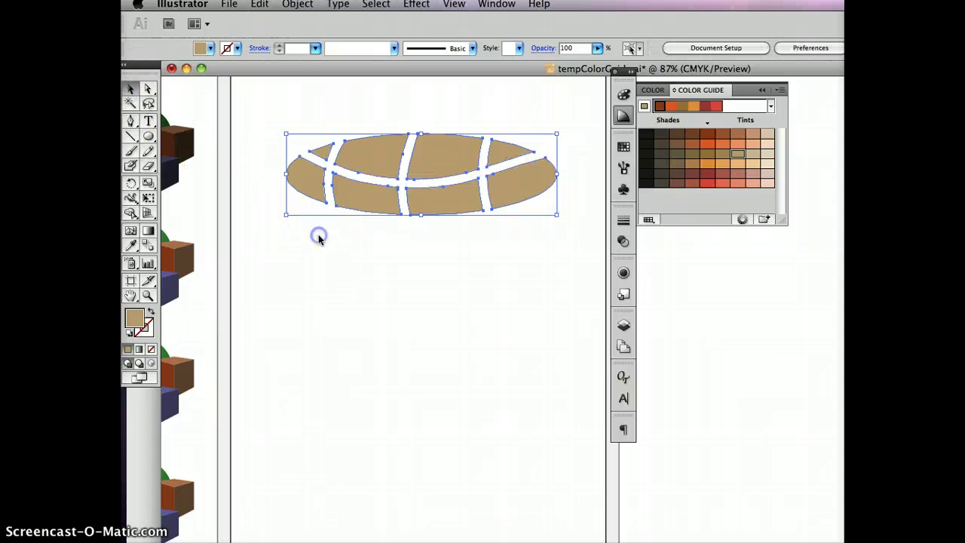
# Add the point text "Super Spud" in Myriad Pro Regular, 12 pt, below the segmented ellipse.
pyautogui.click(149, 121)
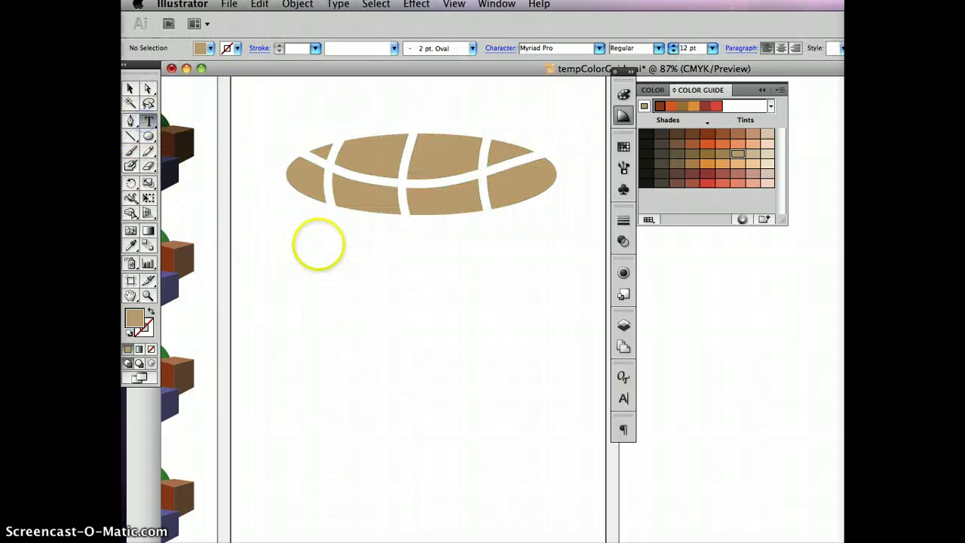
pyautogui.click(318, 245)
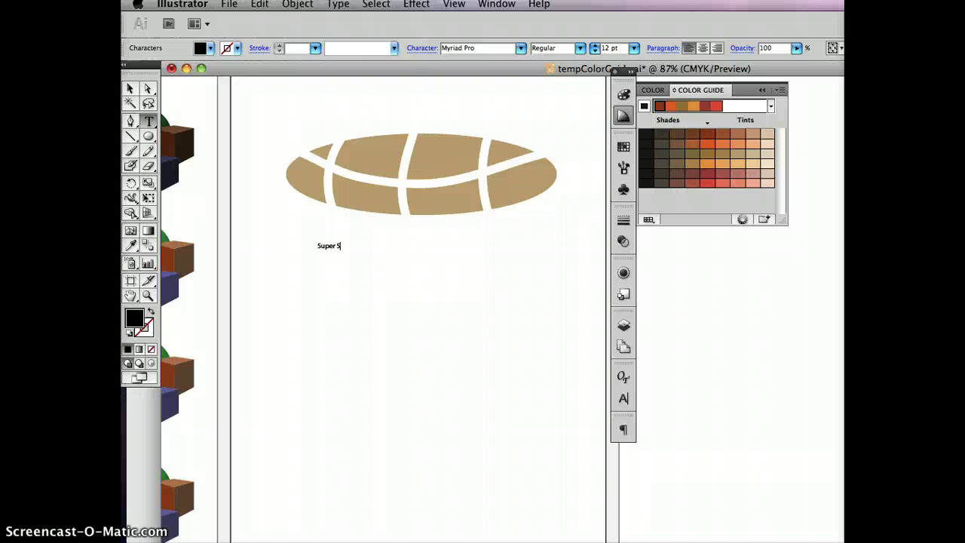
pyautogui.write('Super Spud')
# Enlarge the "Super Spud" text to about 55 pt and center it beneath the ellipse.
pyautogui.click(126, 88)
pyautogui.moveTo(312, 222); pyautogui.dragTo(598, 294)
pyautogui.moveTo(414, 282); pyautogui.dragTo(428, 249)
pyautogui.click(458, 398)
pyautogui.click(417, 309)
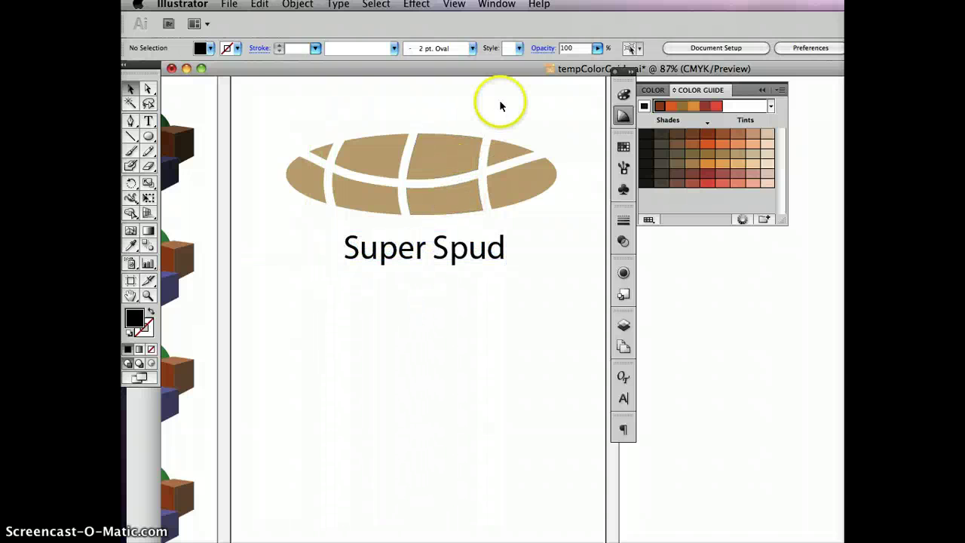
# Set the tan fill of the ellipse's small upper-left piece as the Color Guide's base color.
pyautogui.click(328, 153)
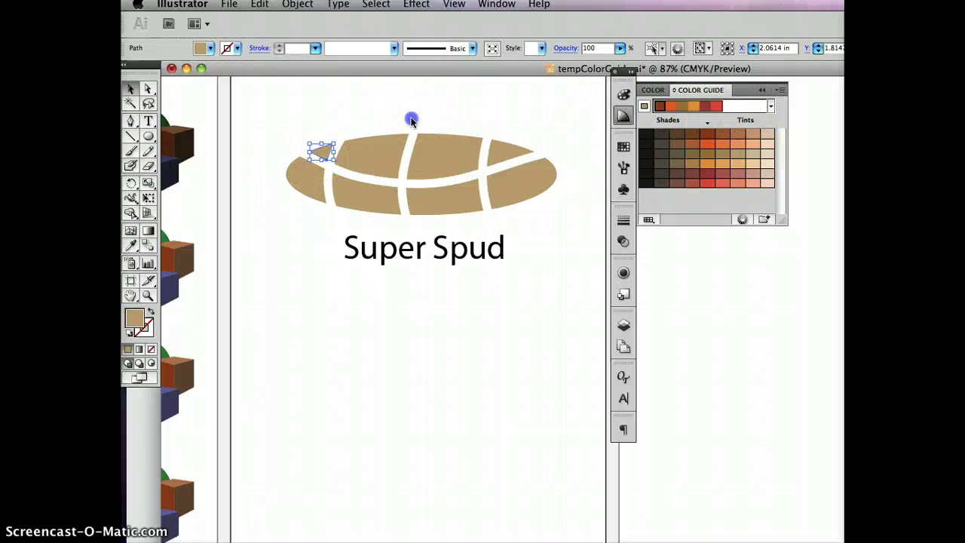
pyautogui.click(410, 120)
pyautogui.click(324, 151)
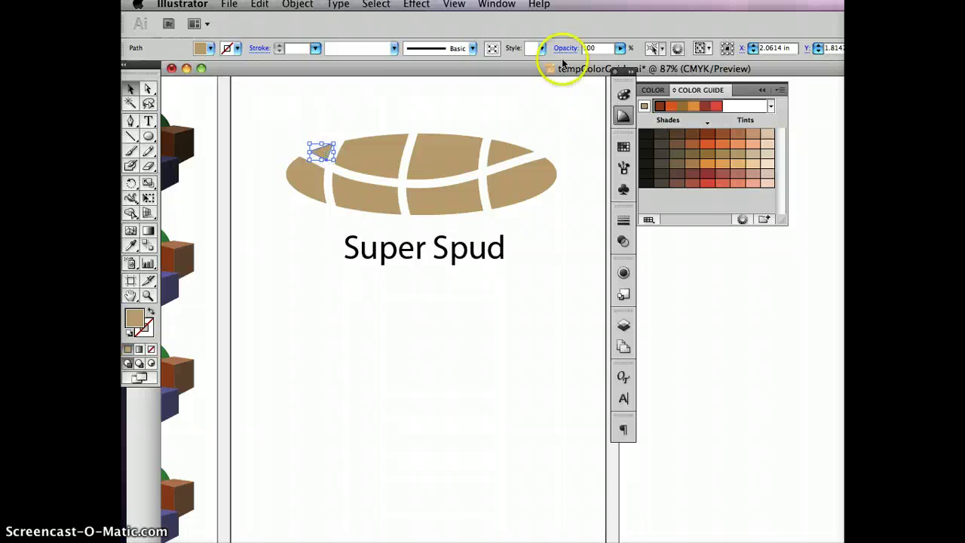
pyautogui.click(645, 107)
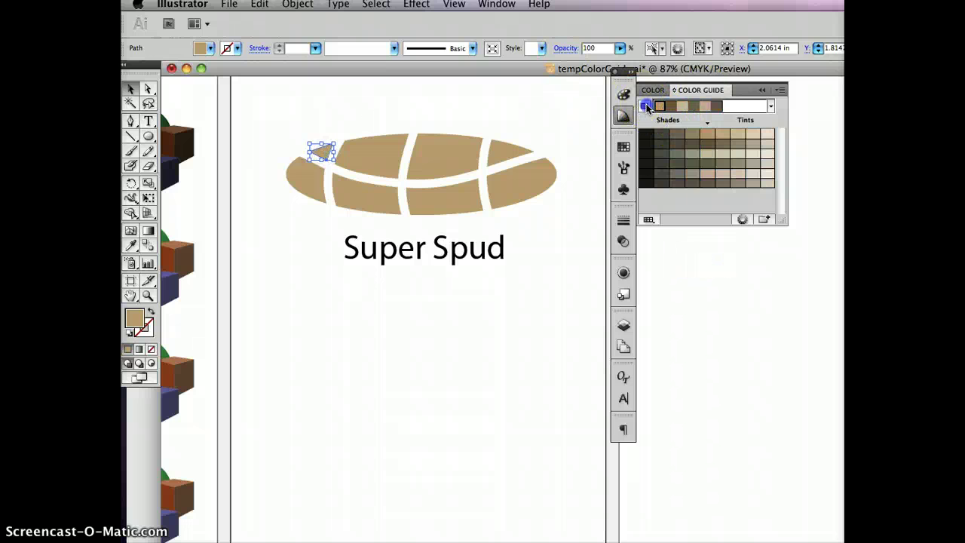
# Open Recolor Artwork for the small upper-left piece and choose the Left Complement harmony rule.
pyautogui.click(743, 218)
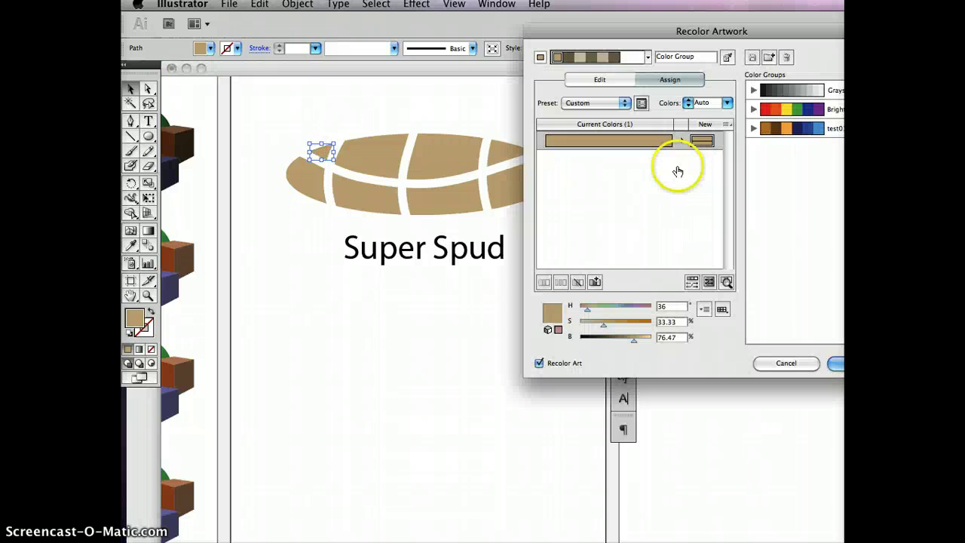
pyautogui.click(648, 57)
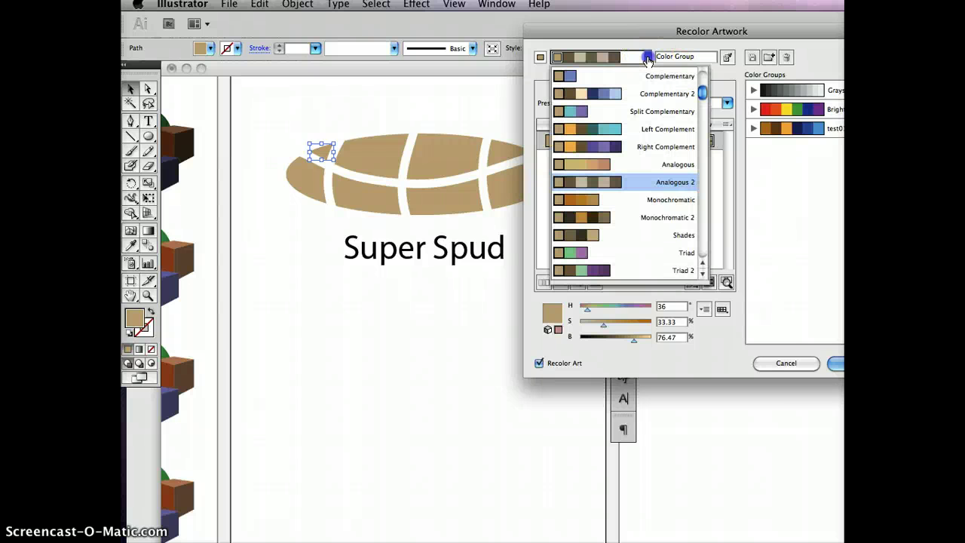
pyautogui.click(609, 96)
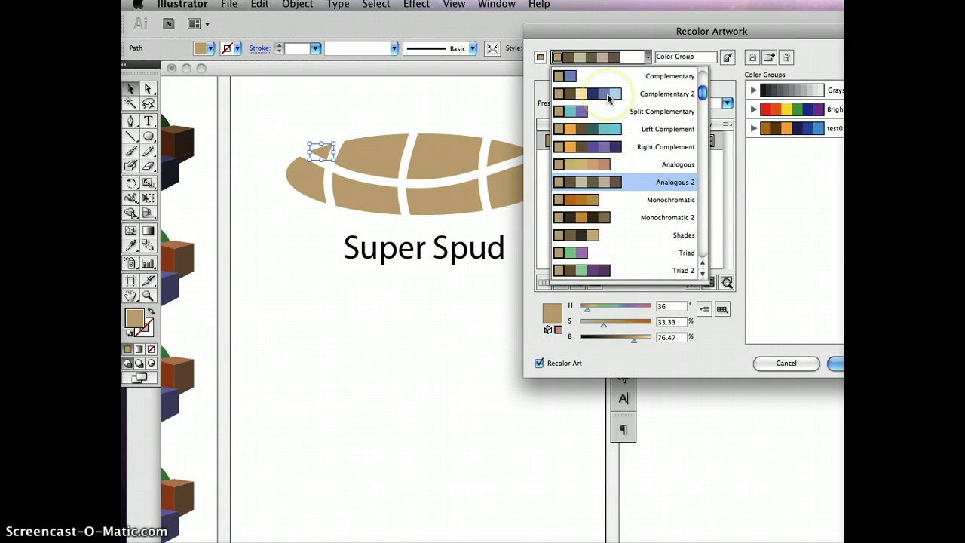
pyautogui.click(582, 95)
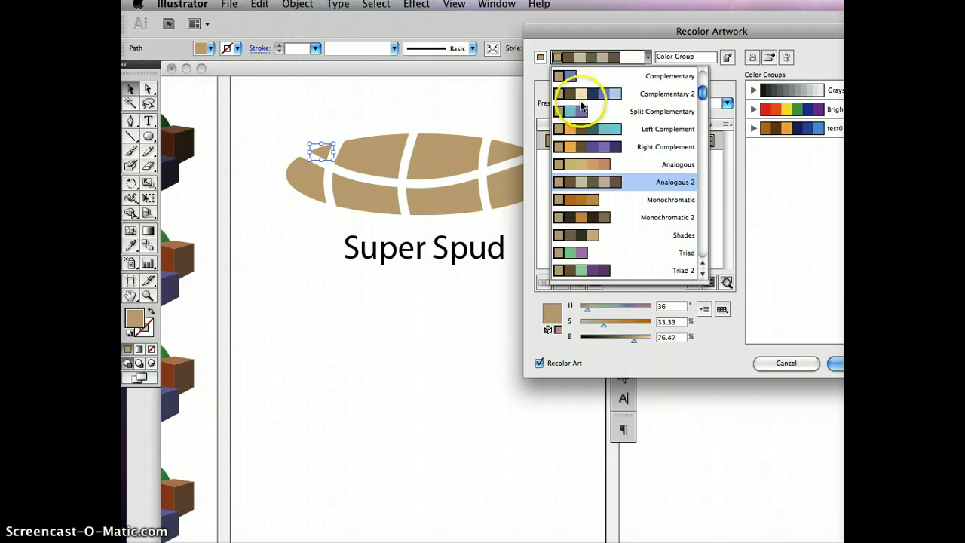
pyautogui.click(593, 130)
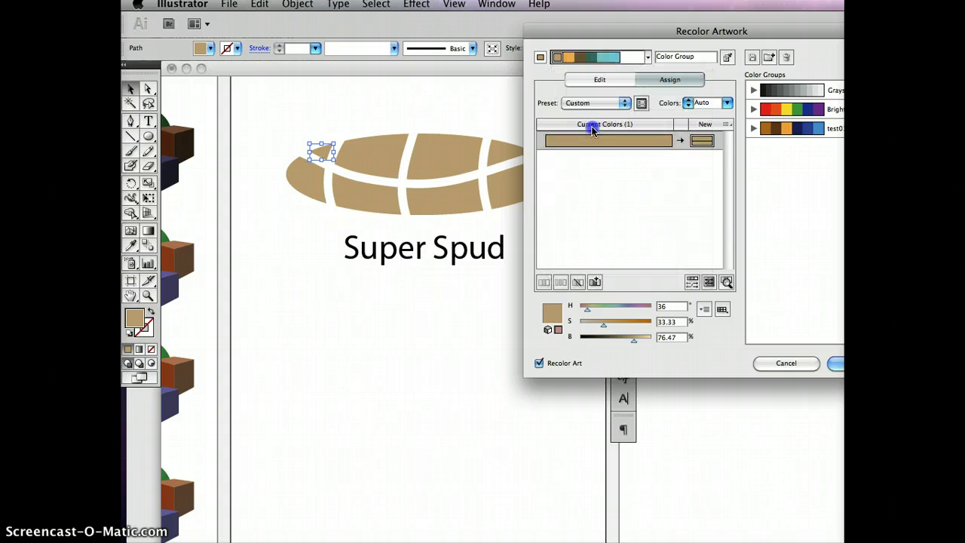
# Shift the harmony's base color on the color wheel to about H 26, S 31 and apply the recoloring.
pyautogui.click(605, 79)
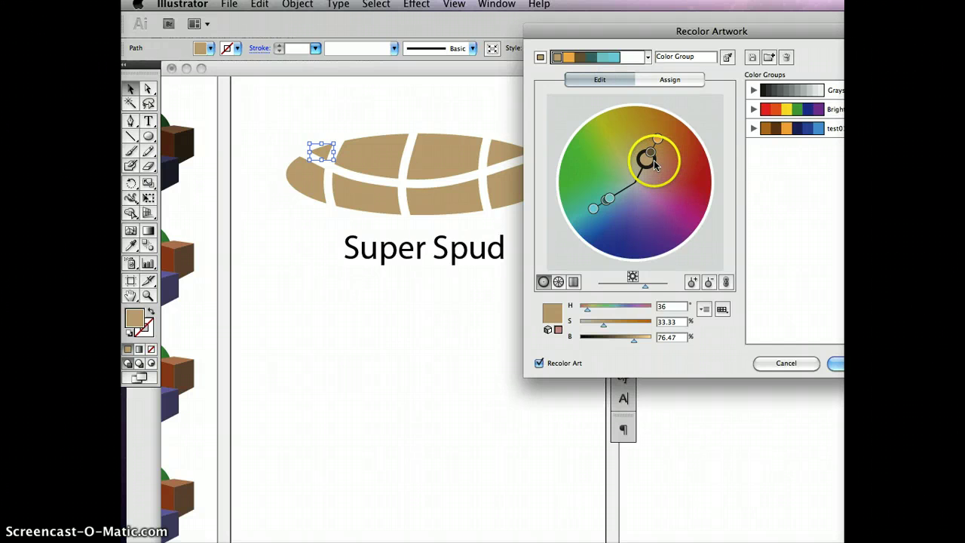
pyautogui.moveTo(654, 162); pyautogui.dragTo(653, 164)
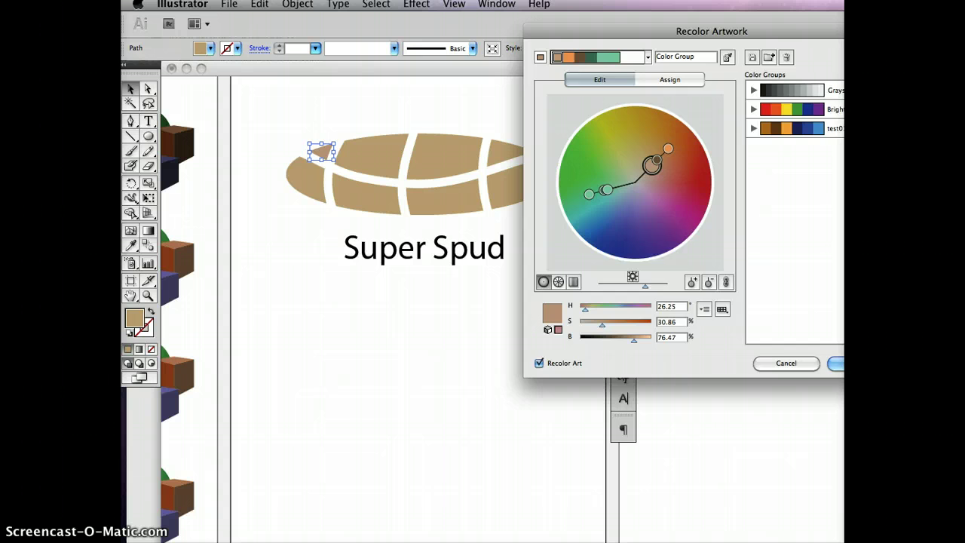
pyautogui.click(839, 364)
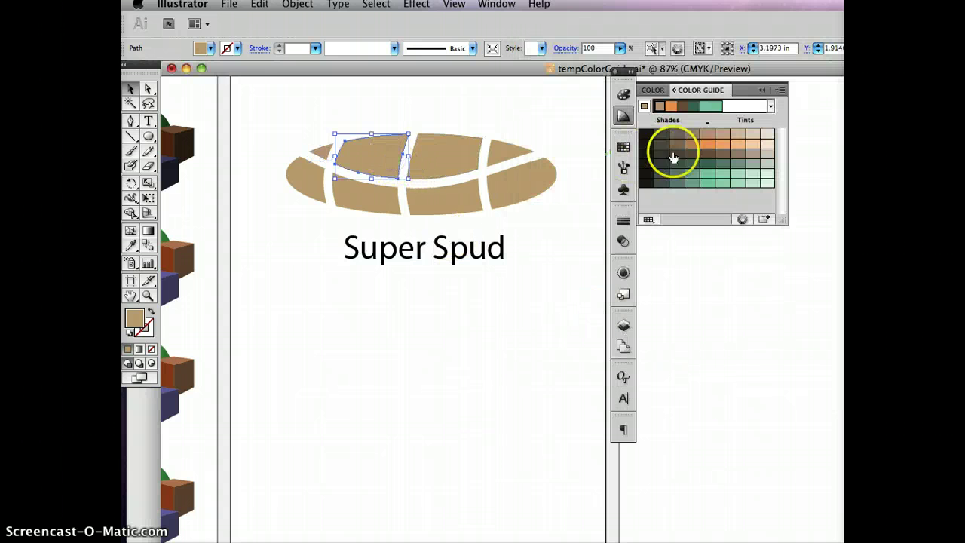
# Fill the ellipse's second upper piece with dark brown and the third upper piece with light orange from the Color Guide.
pyautogui.click(676, 156)
pyautogui.click(450, 158)
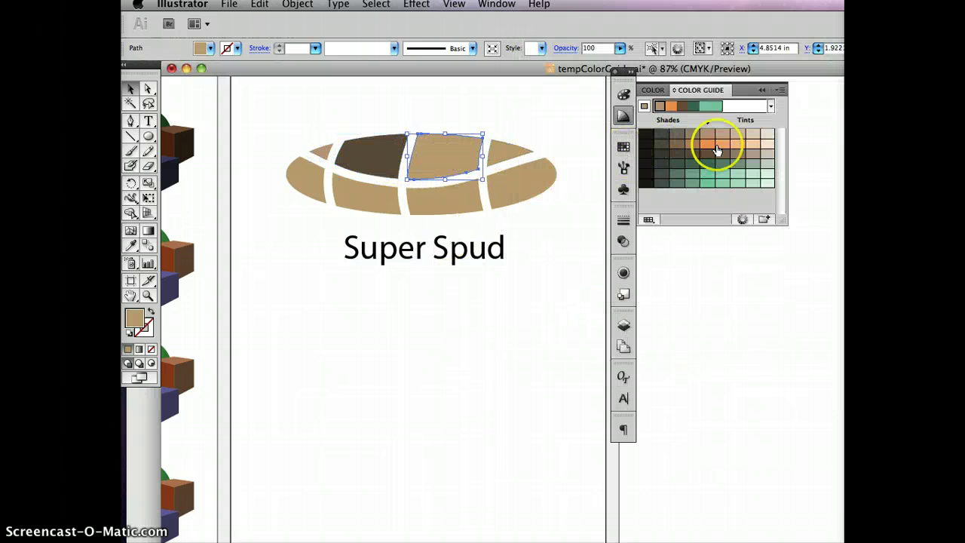
pyautogui.click(724, 144)
# Recolor the "Super Spud" text and the ellipse's third lower piece with dark green shades from the Color Guide.
pyautogui.click(478, 253)
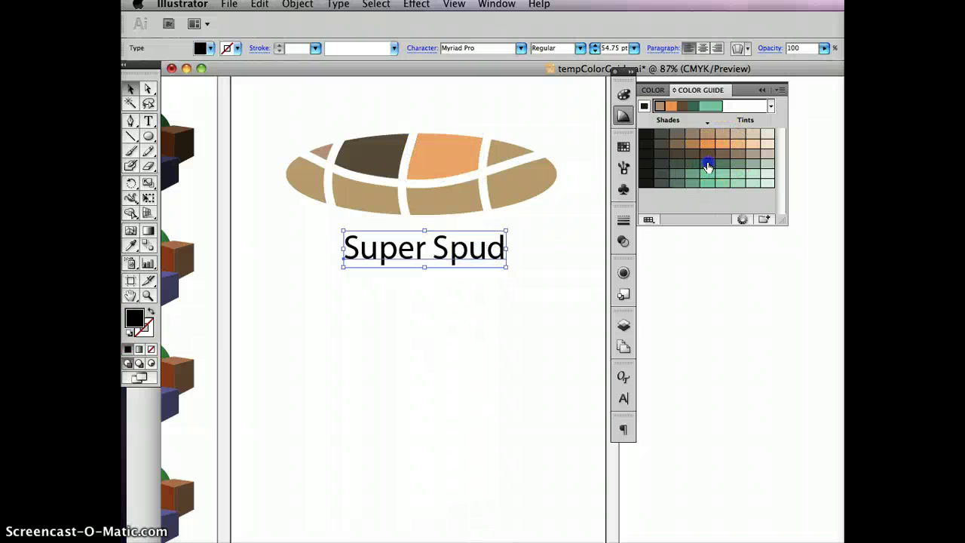
pyautogui.click(707, 163)
pyautogui.click(470, 203)
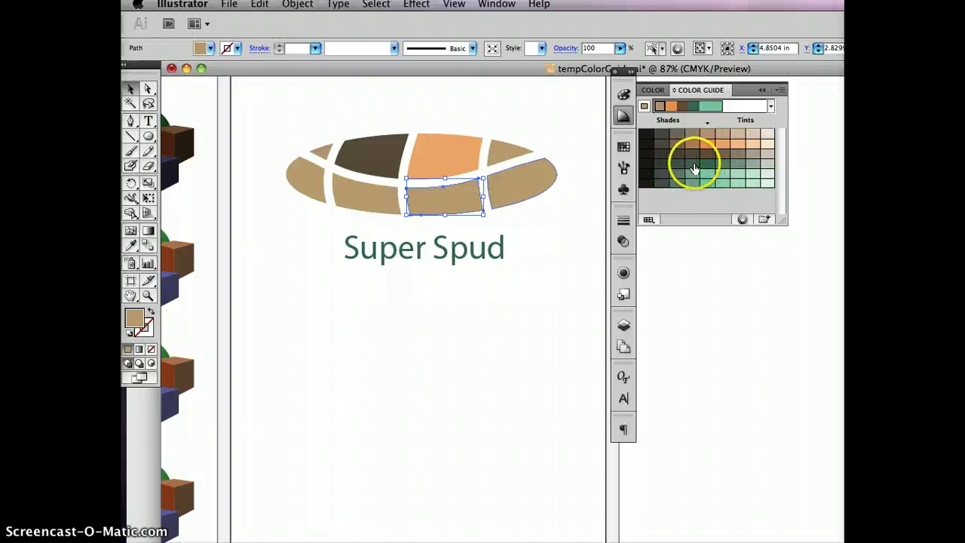
pyautogui.click(694, 167)
# Fill the lower-right end piece with grayish brown and change the orange upper piece to medium brown.
pyautogui.click(525, 165)
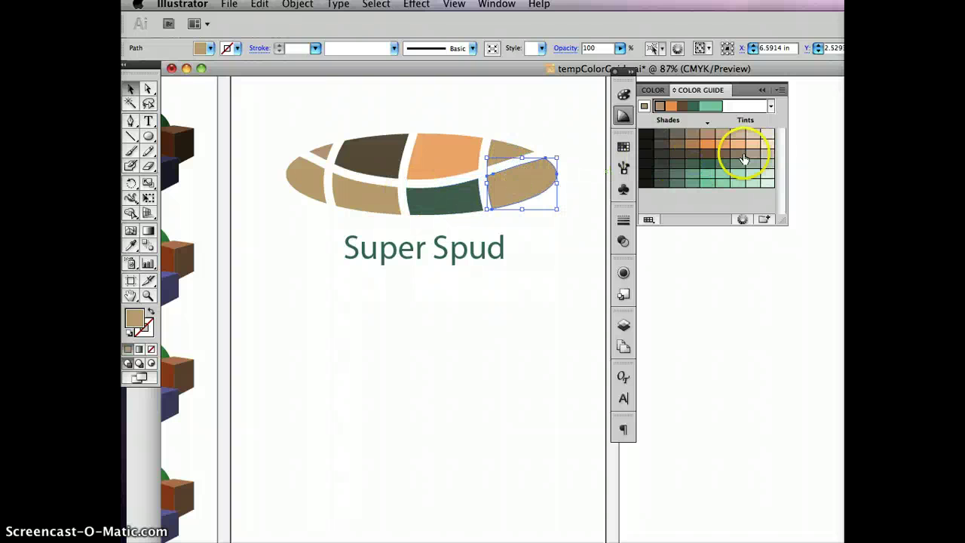
pyautogui.click(742, 158)
pyautogui.click(449, 157)
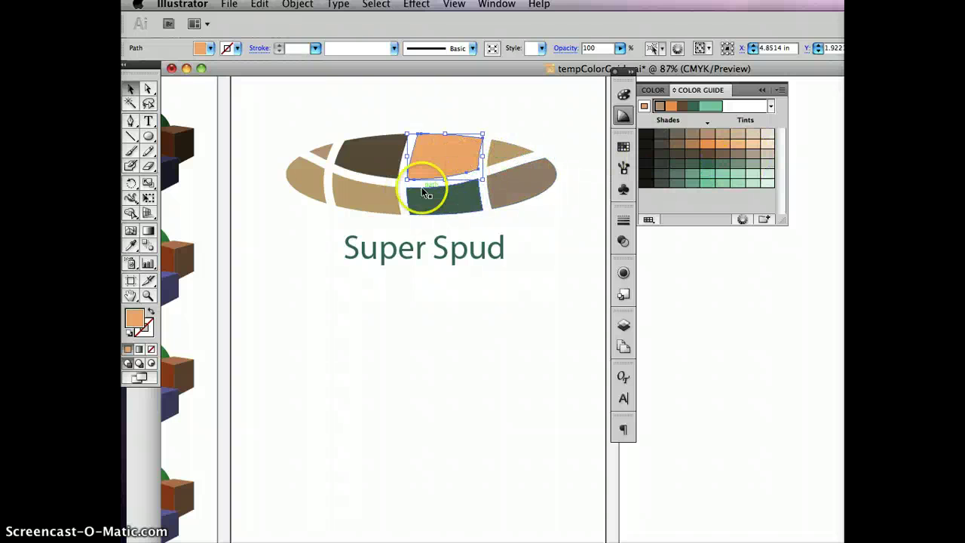
pyautogui.click(678, 145)
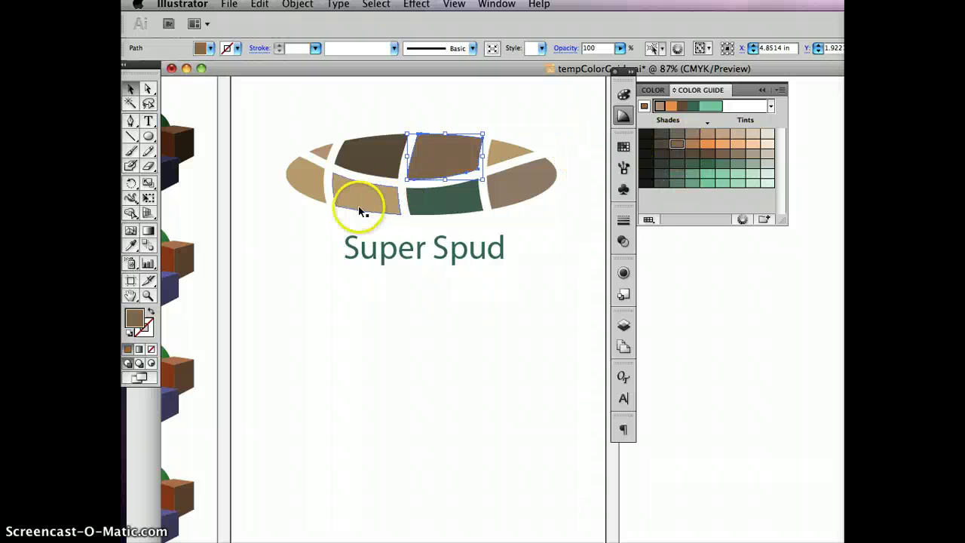
pyautogui.click(362, 207)
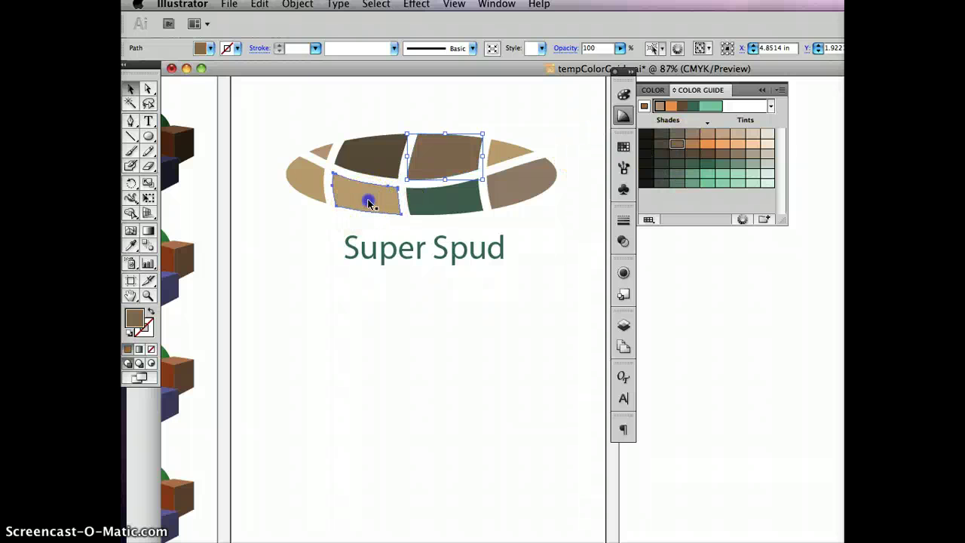
pyautogui.click(380, 305)
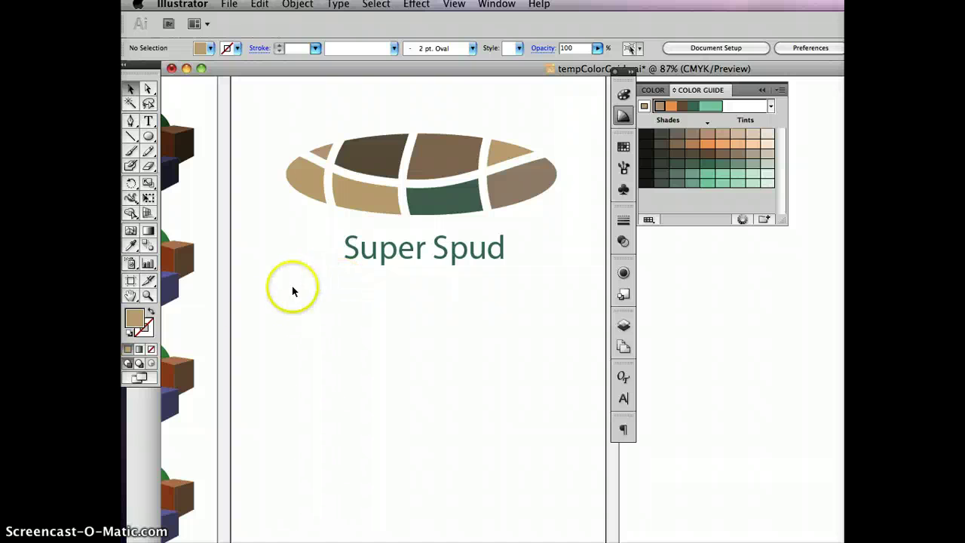
# Move the complete Super Spud logo with its text into the artboard's upper-left corner.
pyautogui.moveTo(255, 313); pyautogui.dragTo(588, 121)
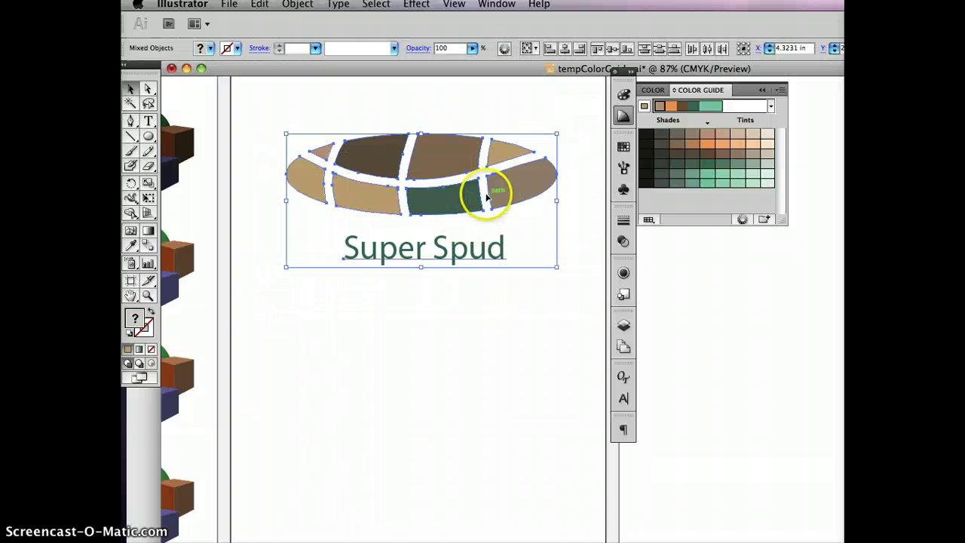
pyautogui.moveTo(501, 194); pyautogui.dragTo(451, 150)
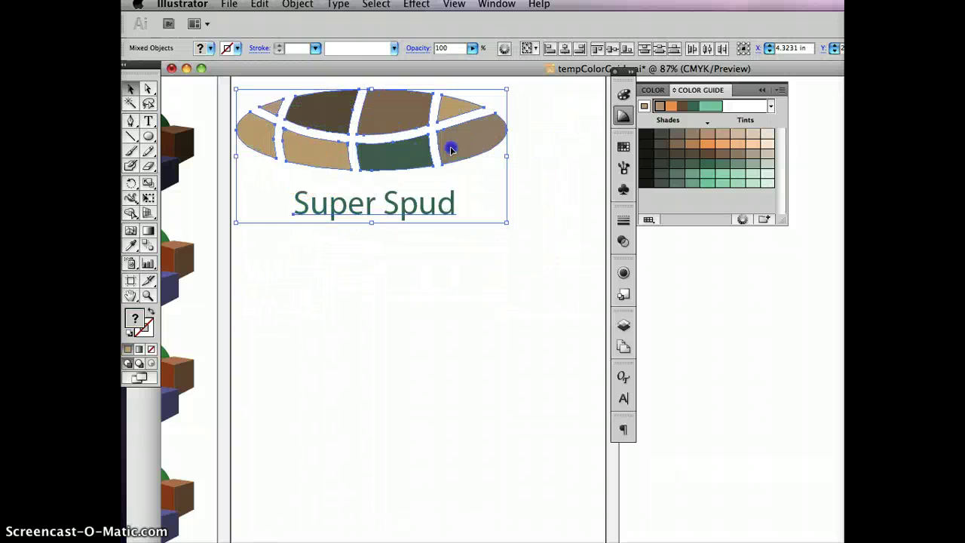
pyautogui.click(481, 284)
# Shrink the Super Spud logo and duplicate it into a grid of three columns and six rows across the artboard.
pyautogui.moveTo(263, 285); pyautogui.dragTo(512, 89)
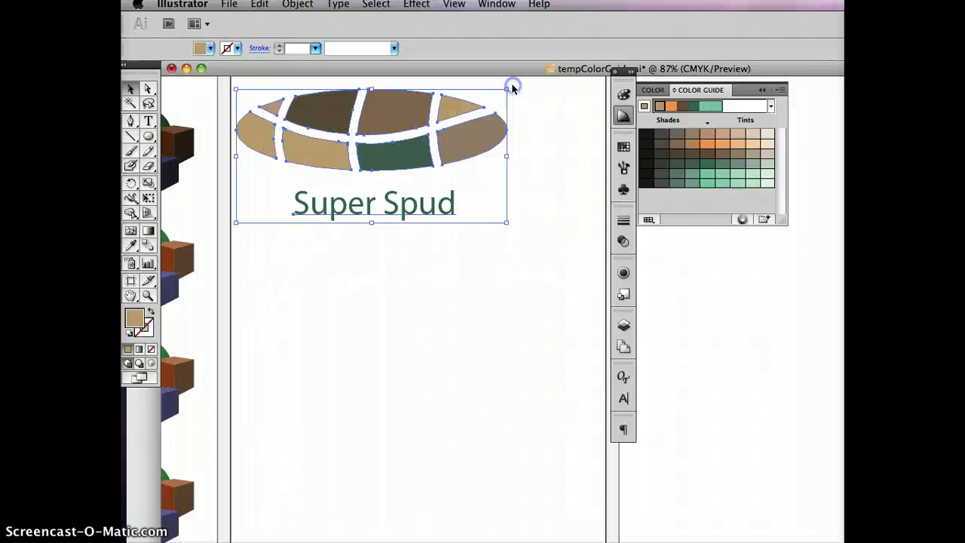
pyautogui.click(398, 118)
pyautogui.moveTo(398, 118); pyautogui.dragTo(414, 317)
pyautogui.click(510, 259)
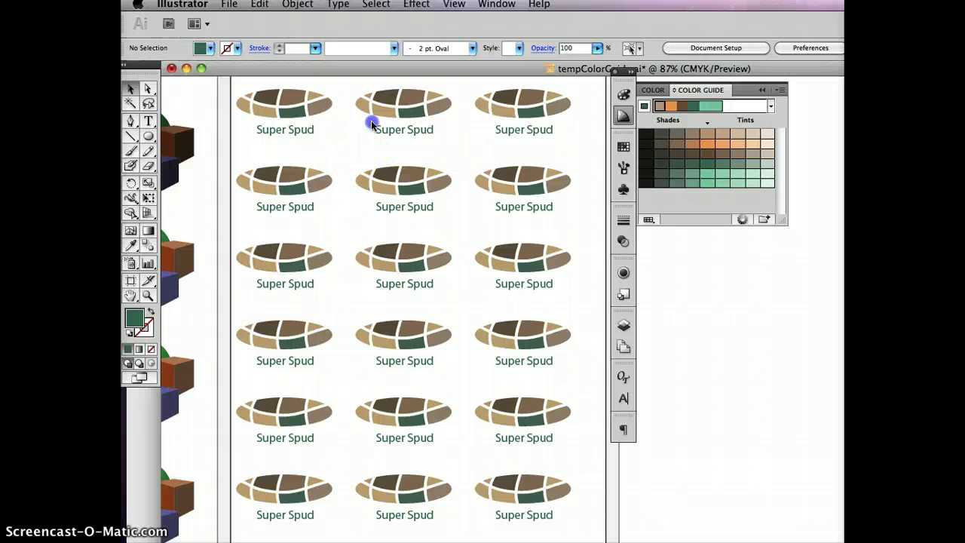
# Recolor the next three logo copies in different schemes: orange-brown with green, magenta with olive, and pale tan with blue.
pyautogui.moveTo(351, 152); pyautogui.dragTo(463, 82)
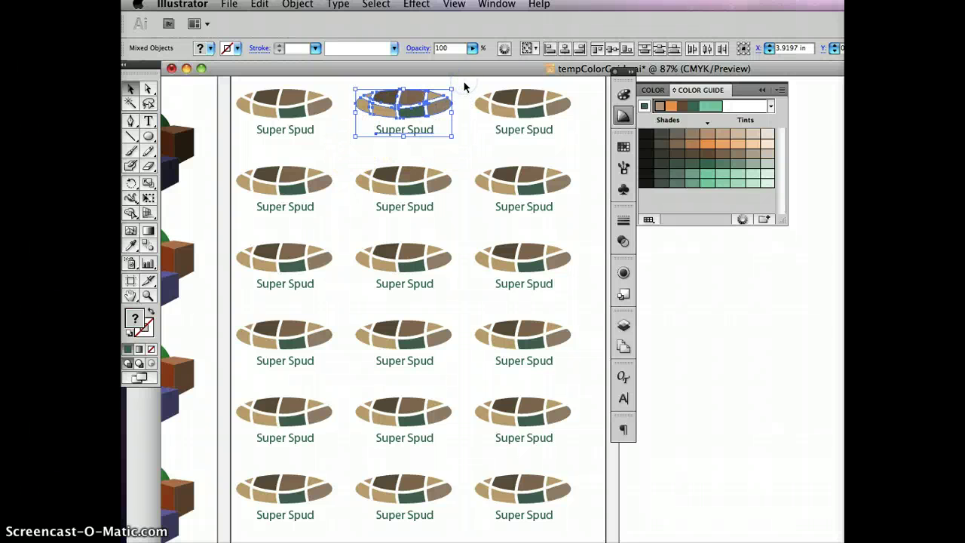
pyautogui.click(436, 124)
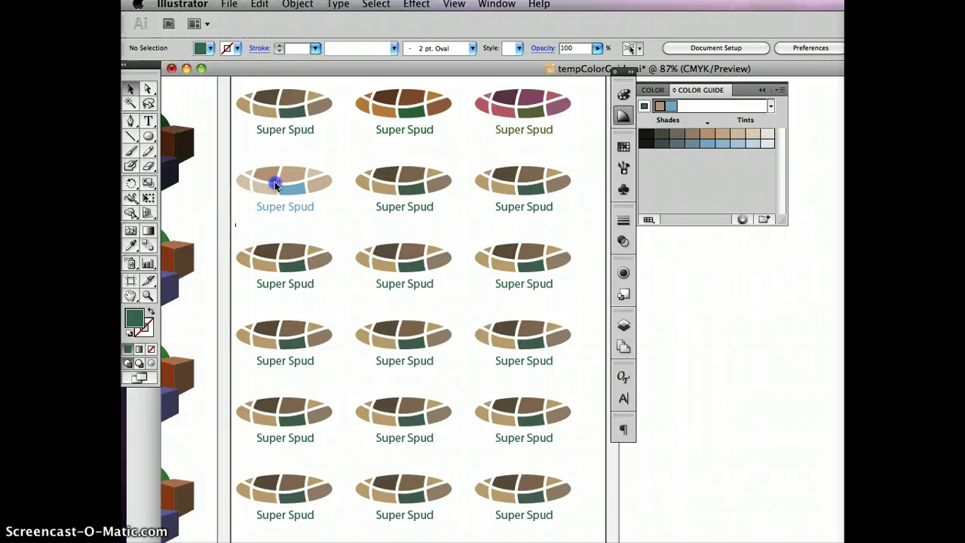
# Examine the pale tan and blue Super Spud variation up close.
pyautogui.moveTo(235, 227); pyautogui.dragTo(334, 155)
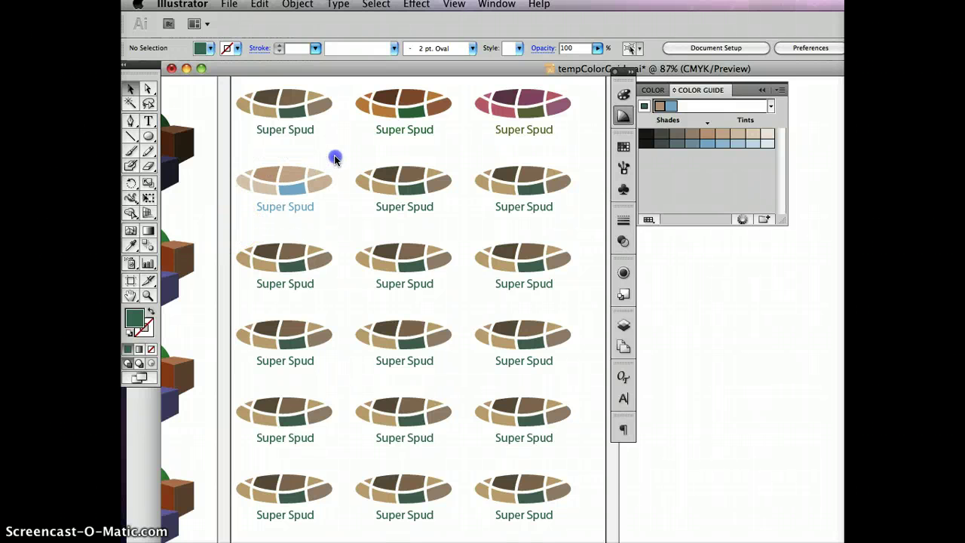
pyautogui.click(265, 234)
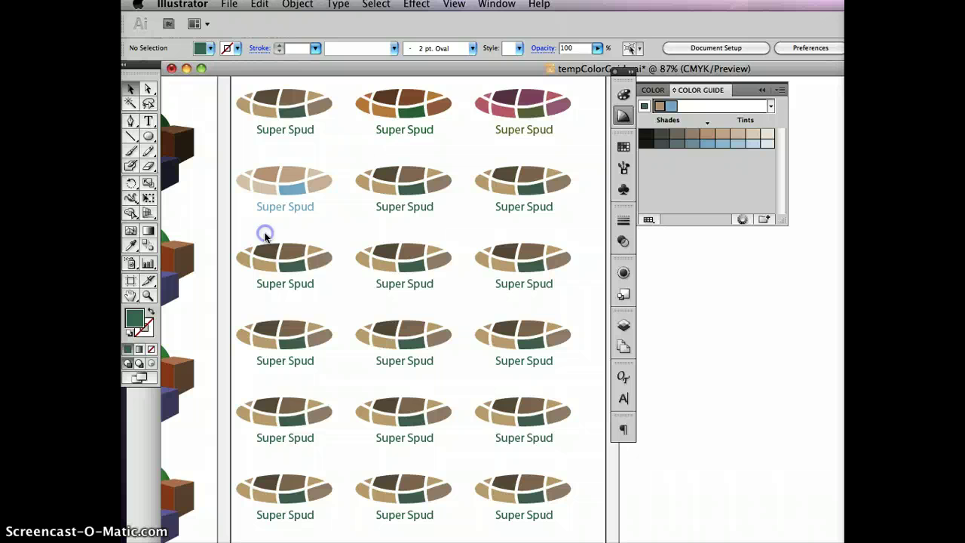
pyautogui.click(148, 296)
pyautogui.moveTo(227, 226); pyautogui.dragTo(338, 147)
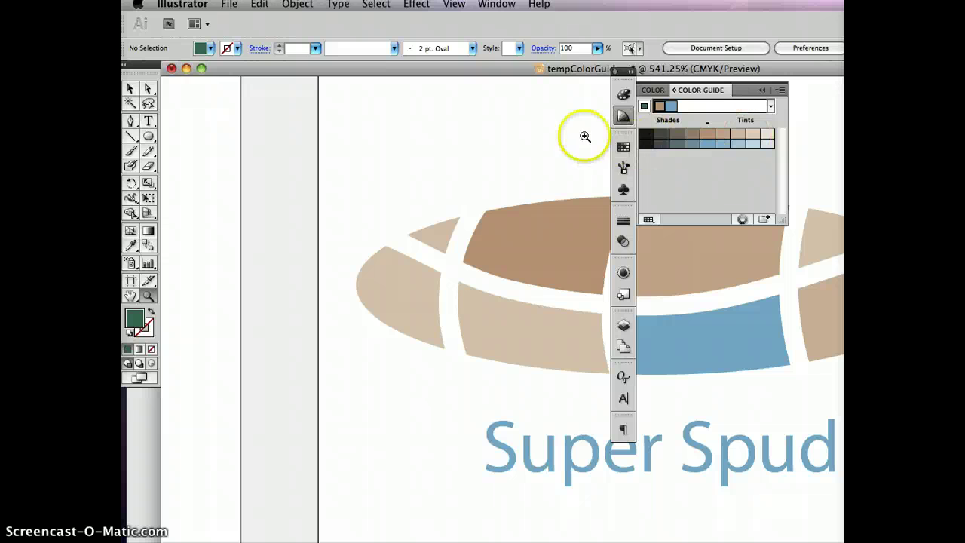
pyautogui.moveTo(582, 134); pyautogui.dragTo(397, 157)
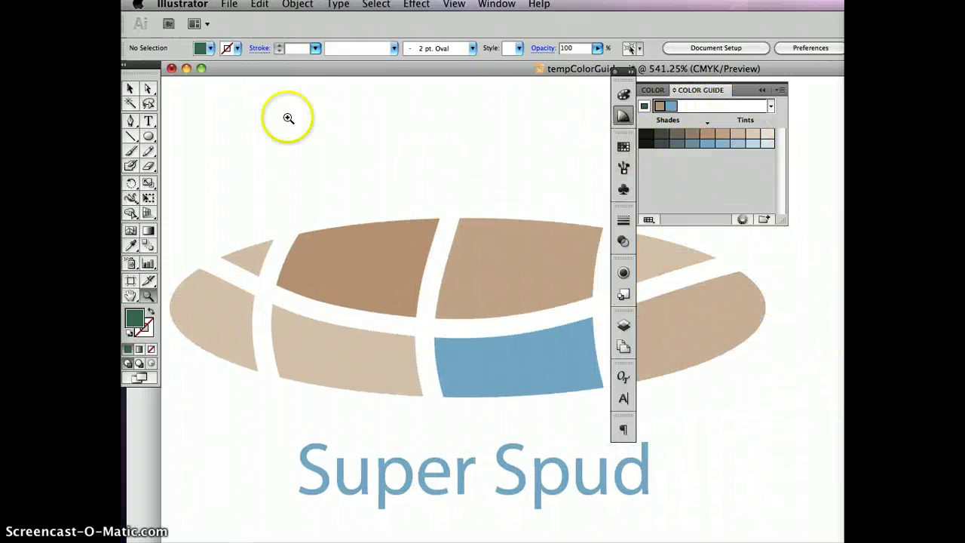
# Recolor the Super Spud text and the blue segment of the pale logo variation with a dark slate shade of the blue.
pyautogui.click(438, 458)
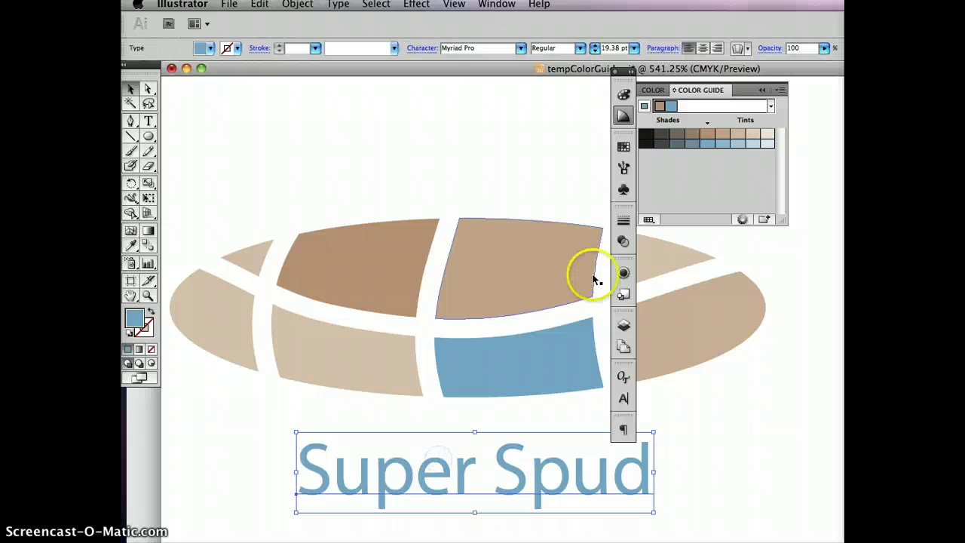
pyautogui.click(658, 146)
pyautogui.click(522, 162)
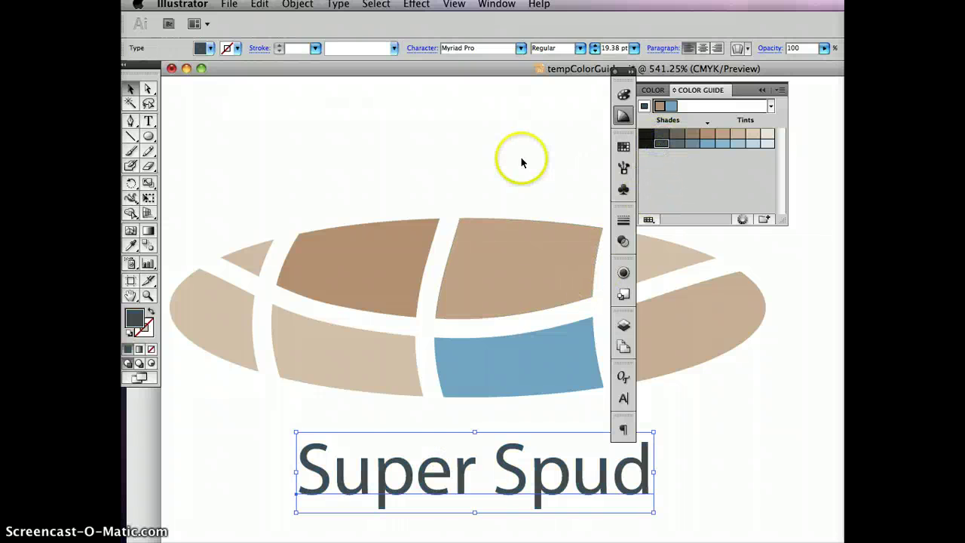
pyautogui.click(555, 361)
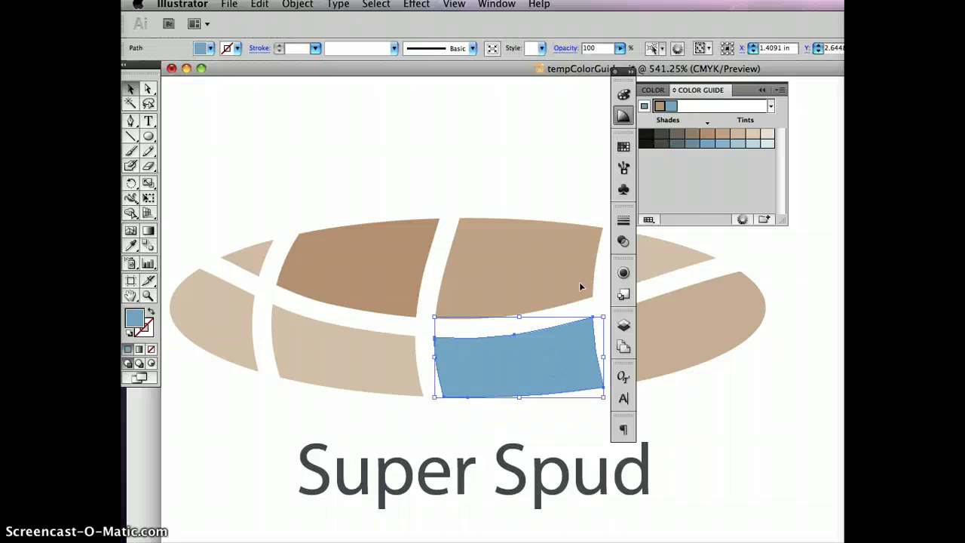
pyautogui.click(662, 143)
pyautogui.click(520, 125)
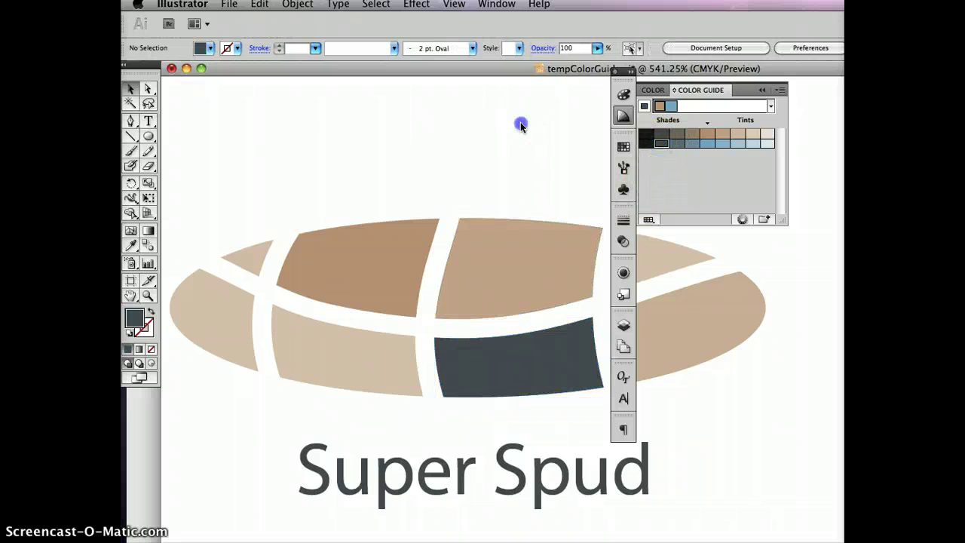
# Recolor the large upper-left segment with a darker brown shade and the lower-right end segment with a dark gray-brown.
pyautogui.click(364, 255)
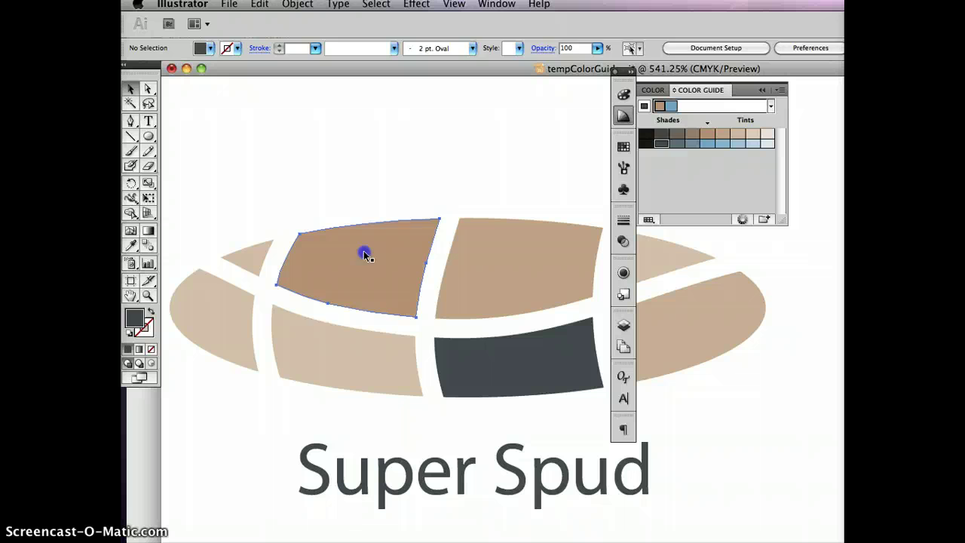
pyautogui.click(692, 135)
pyautogui.click(657, 311)
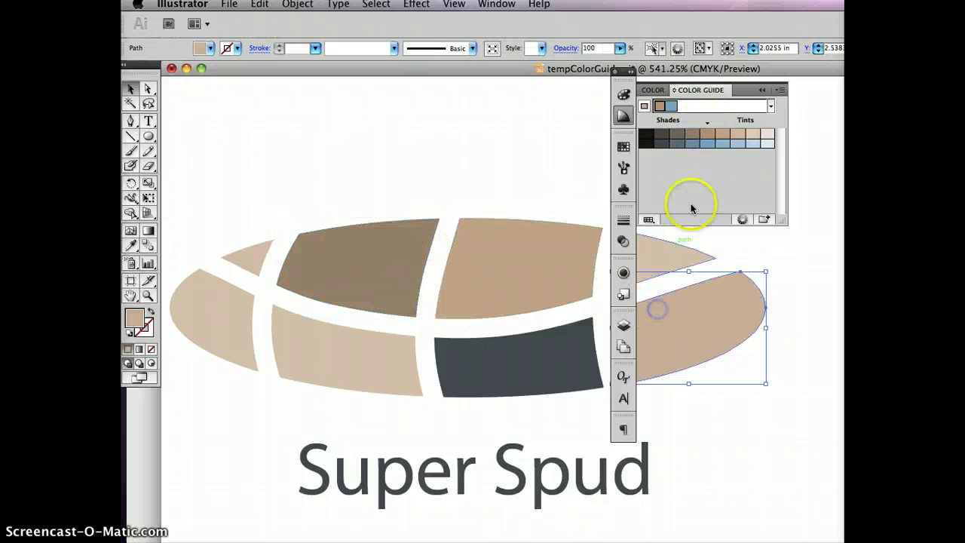
pyautogui.click(675, 137)
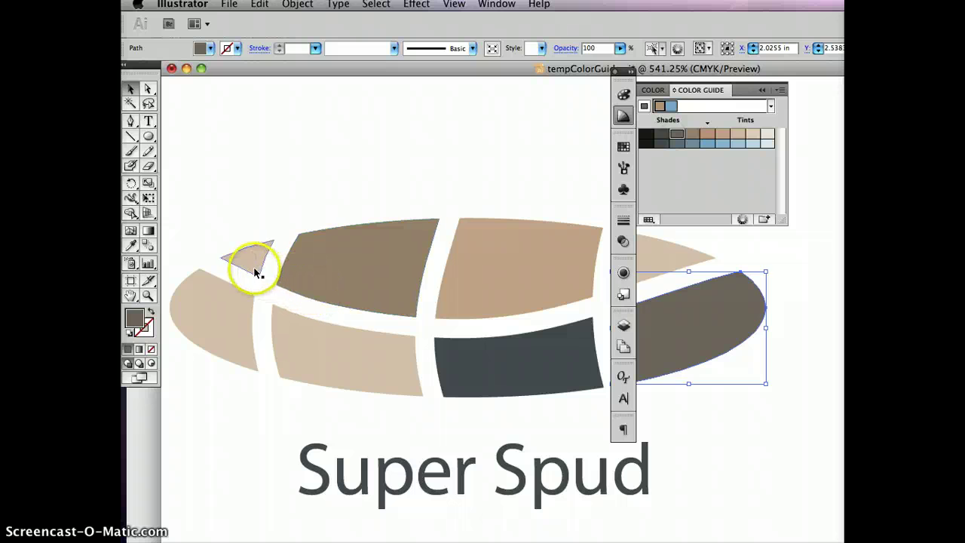
pyautogui.click(255, 270)
pyautogui.click(317, 148)
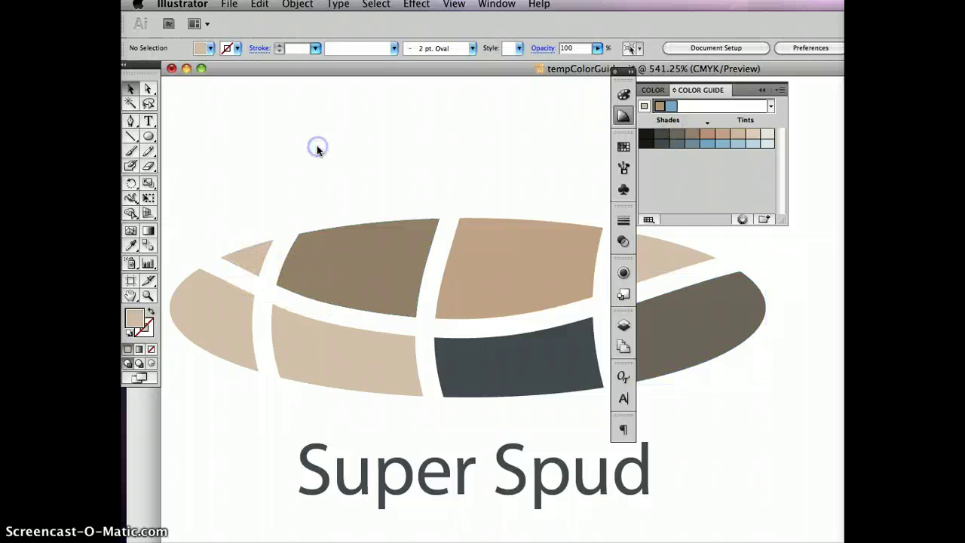
# Delete the middle and right Super Spud copies in the second row of the logo grid.
pyautogui.doubleClick(130, 295)
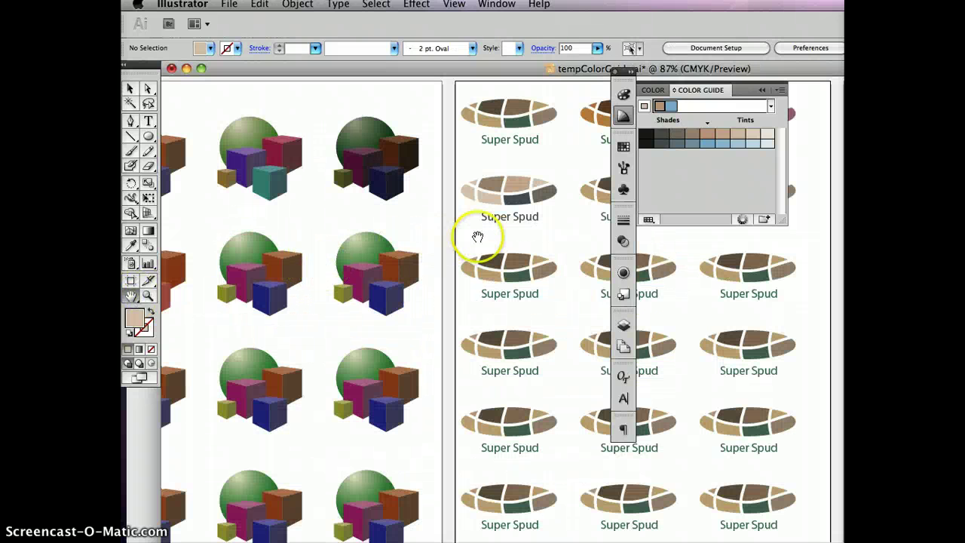
pyautogui.moveTo(478, 236); pyautogui.dragTo(244, 244)
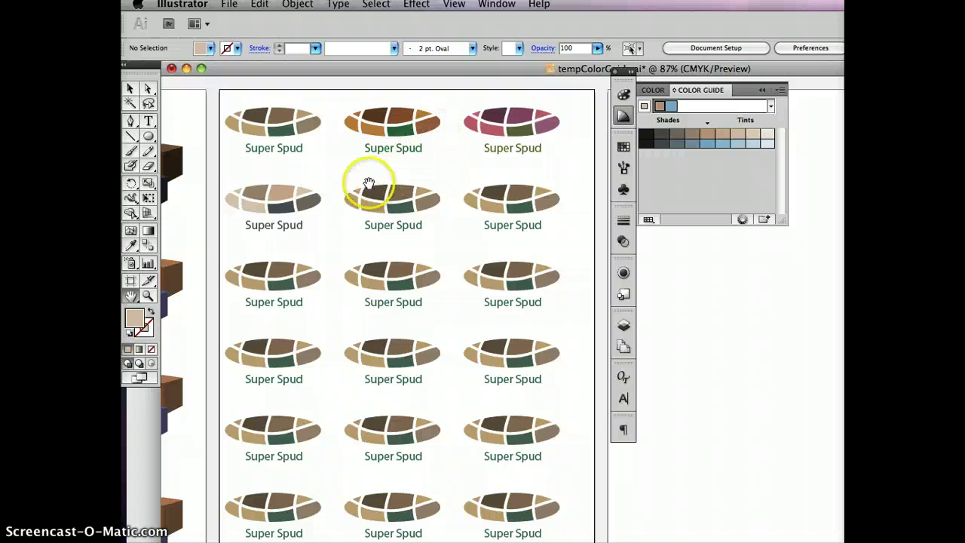
pyautogui.moveTo(369, 185); pyautogui.dragTo(398, 176)
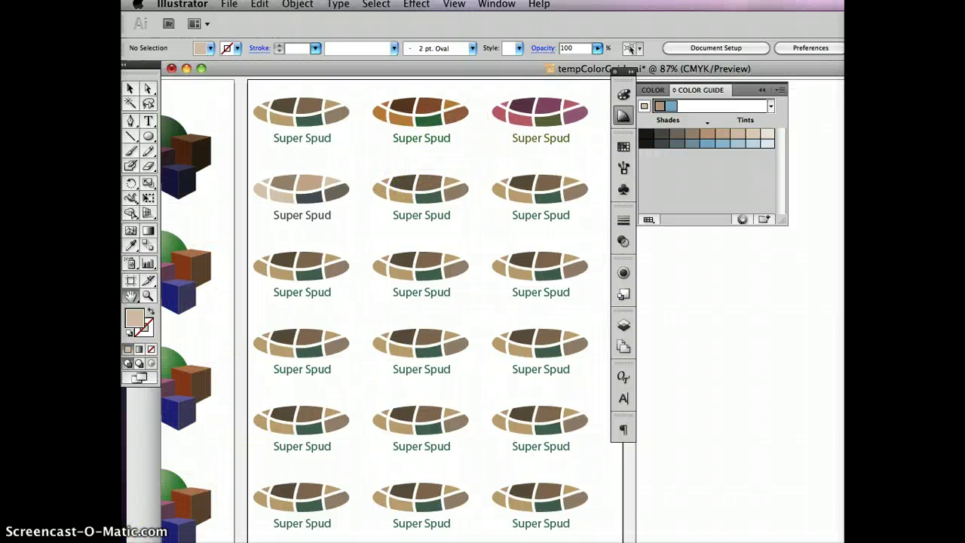
pyautogui.press('Tab')
pyautogui.press('Tab')
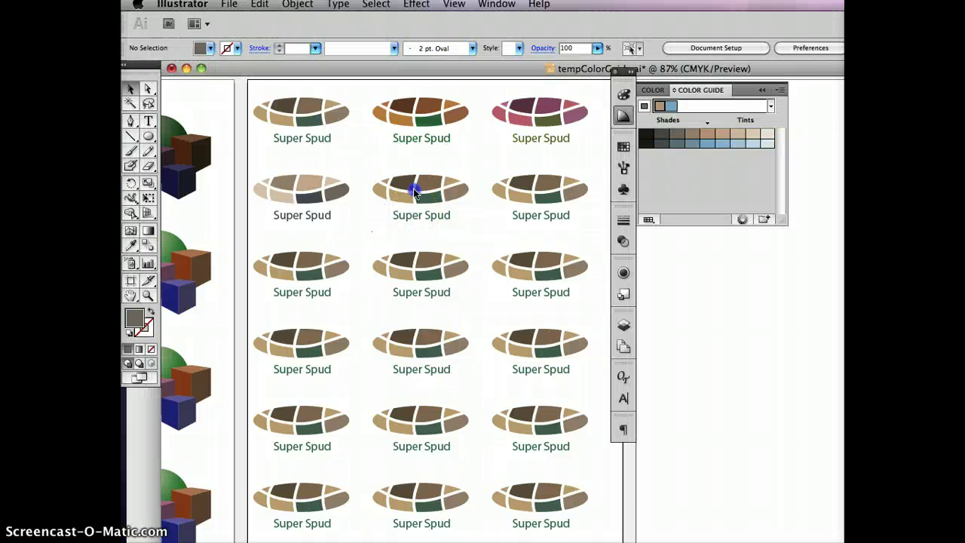
pyautogui.moveTo(371, 230); pyautogui.dragTo(478, 161)
pyautogui.press('Delete')
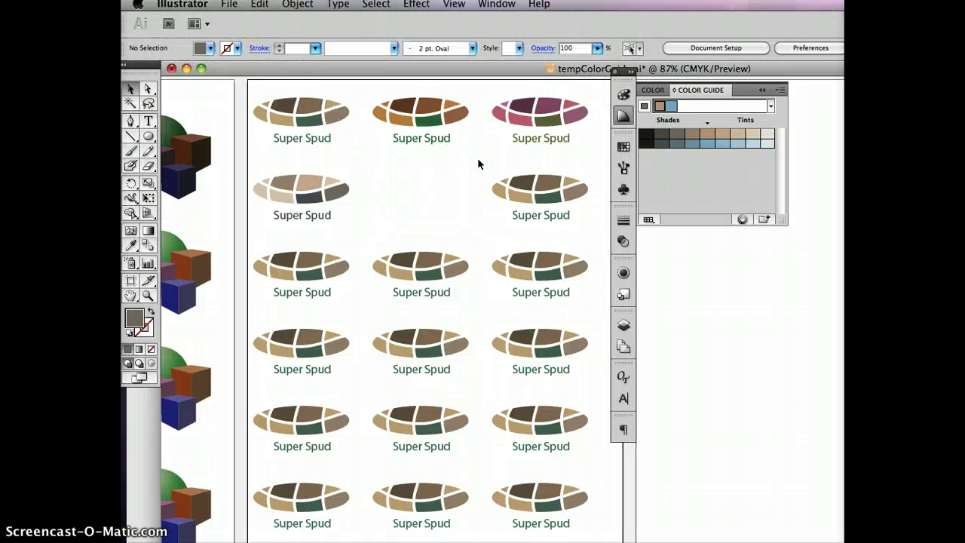
pyautogui.moveTo(473, 227); pyautogui.dragTo(587, 168)
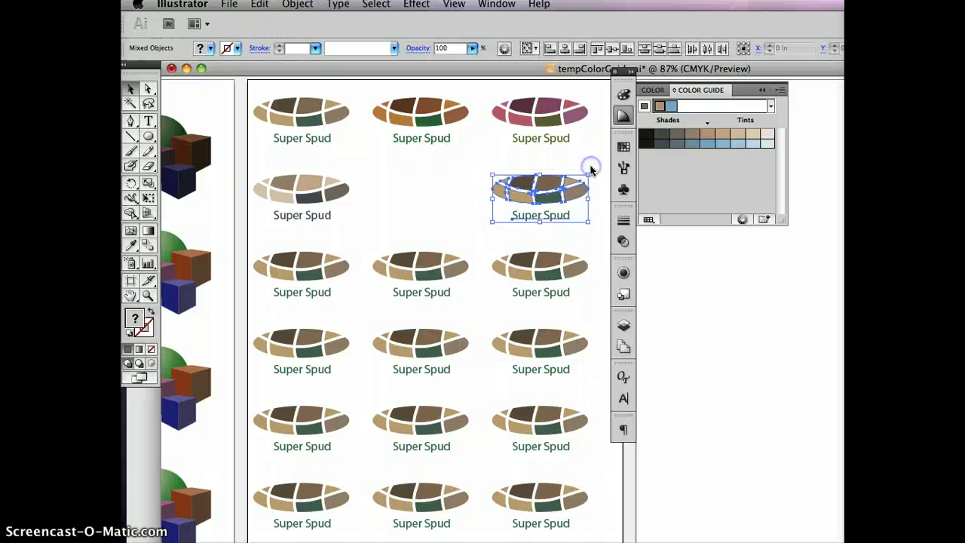
pyautogui.press('Delete')
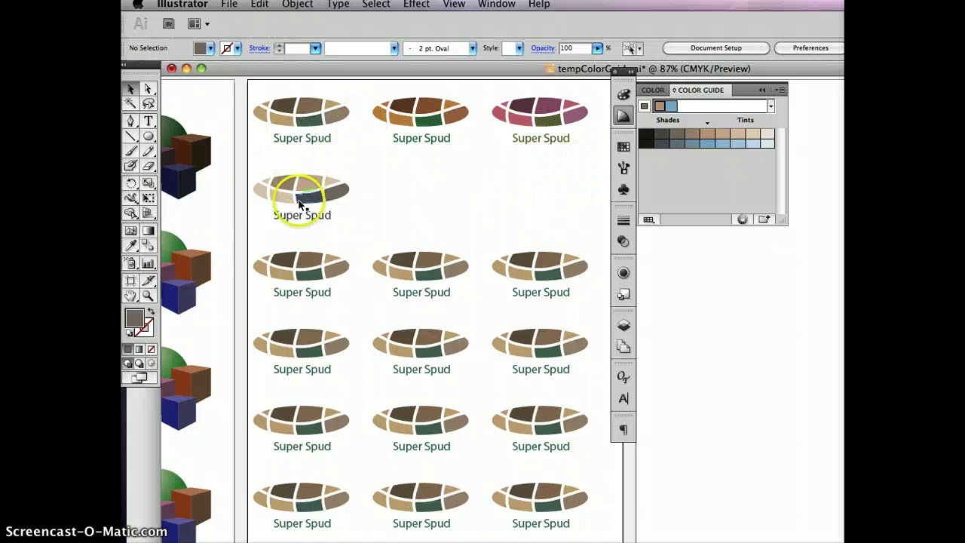
# Duplicate the recolored pale tan and slate logo twice to fill the two gaps in the second row.
pyautogui.moveTo(249, 237); pyautogui.dragTo(432, 179)
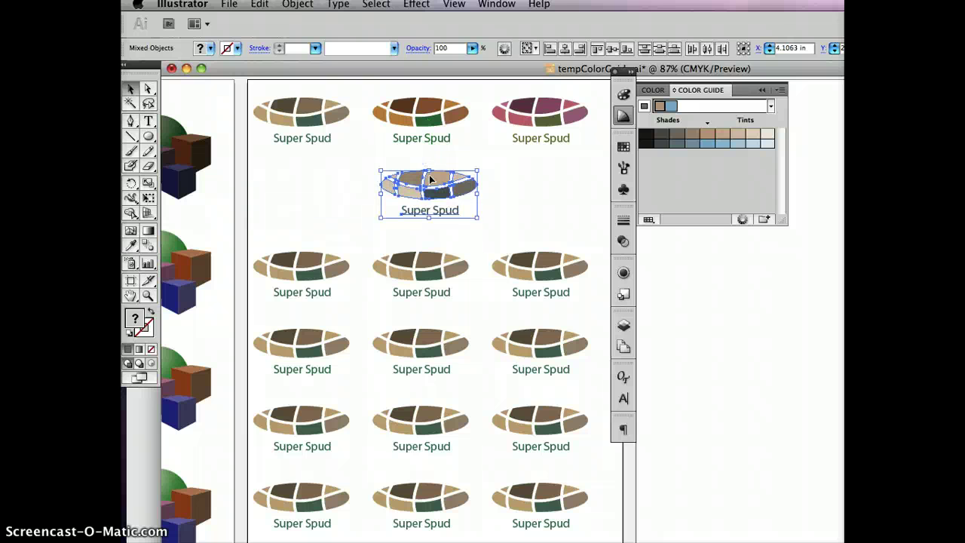
pyautogui.press('super+z')
pyautogui.moveTo(312, 184); pyautogui.dragTo(434, 179)
pyautogui.press('super+d')
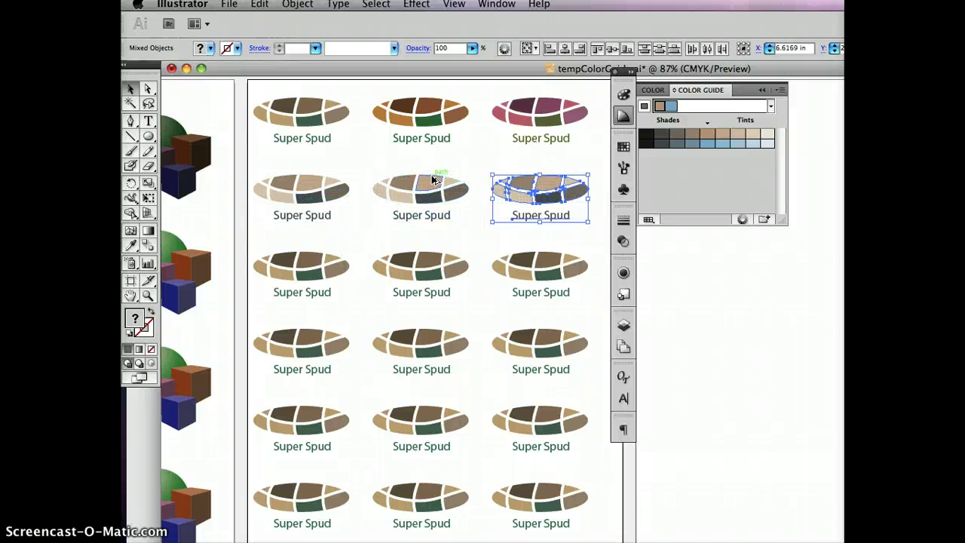
pyautogui.click(466, 232)
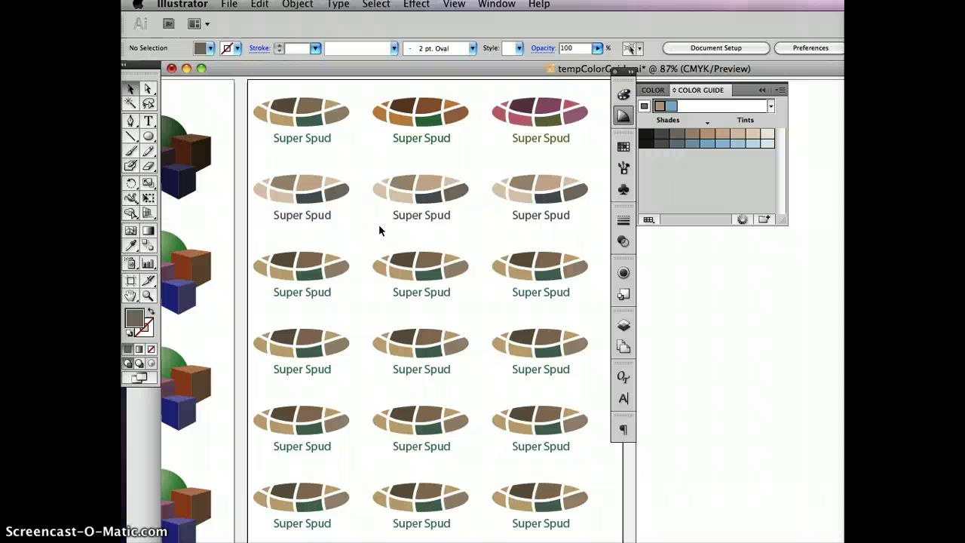
pyautogui.click(445, 137)
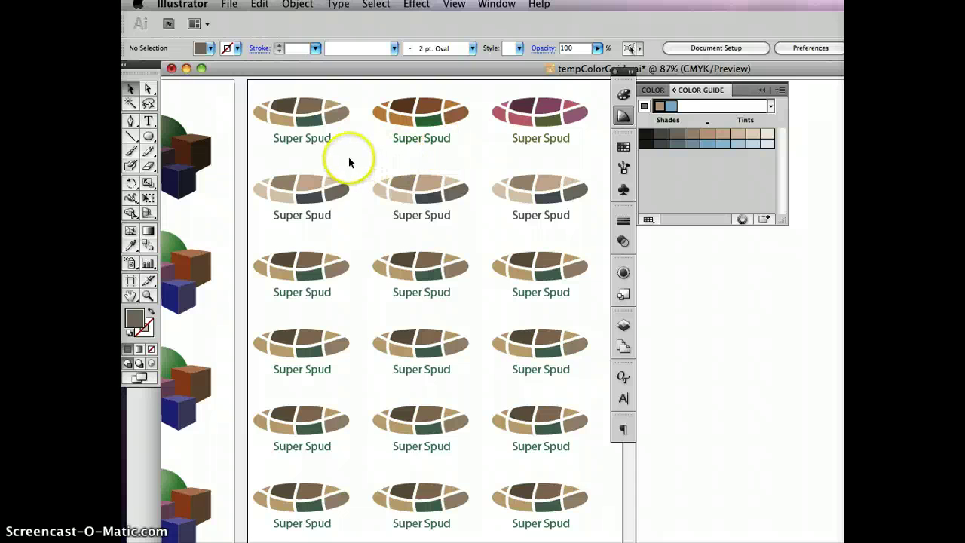
# Place a duplicate of the first-row brown and green logo directly above it, beyond the artboard's top edge.
pyautogui.moveTo(347, 158); pyautogui.dragTo(425, 218)
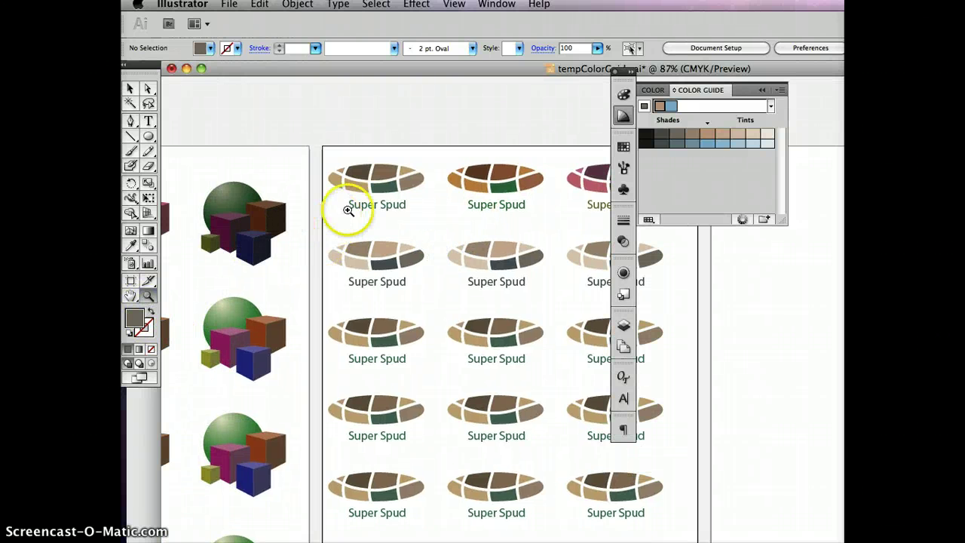
pyautogui.moveTo(324, 237); pyautogui.dragTo(466, 143)
pyautogui.moveTo(412, 160); pyautogui.dragTo(263, 198)
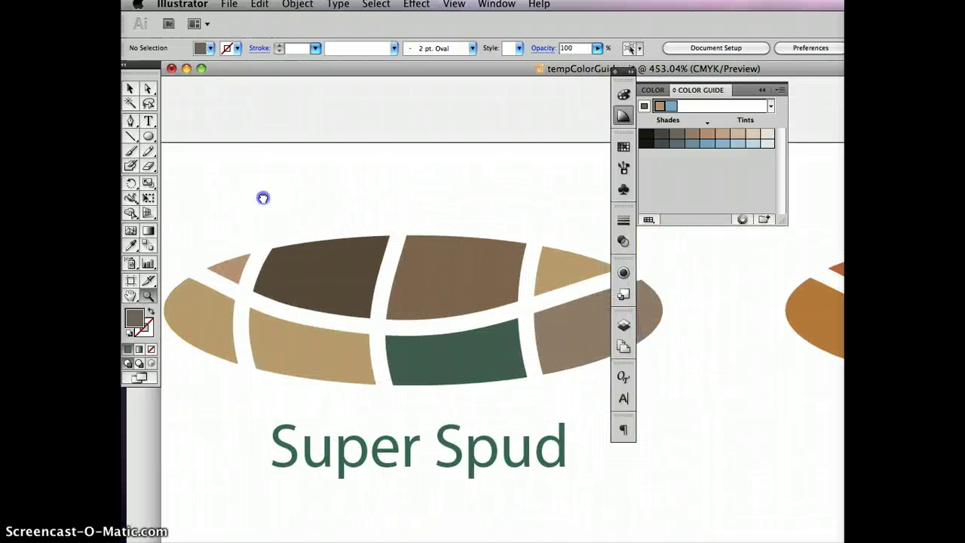
pyautogui.press('super+minus')
pyautogui.press('super+minus')
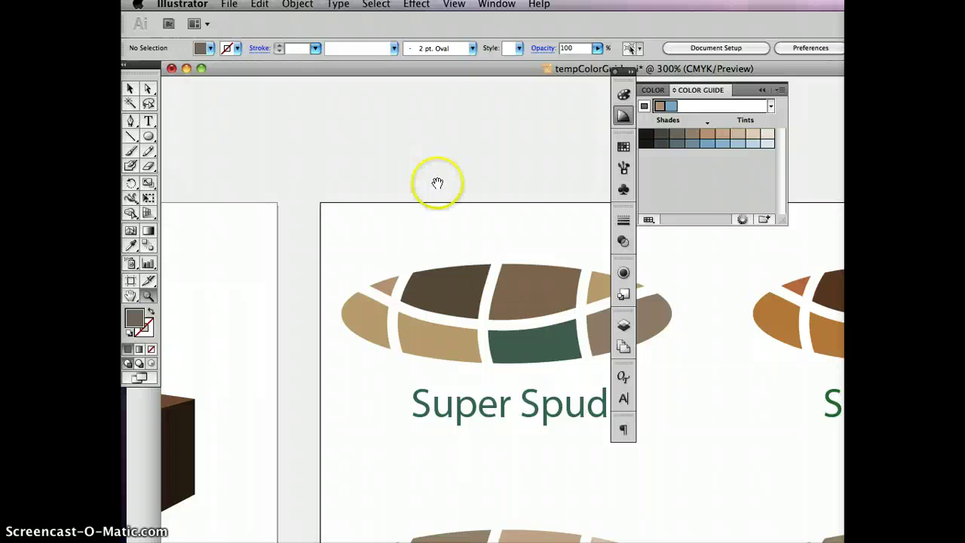
pyautogui.moveTo(438, 183); pyautogui.dragTo(307, 187)
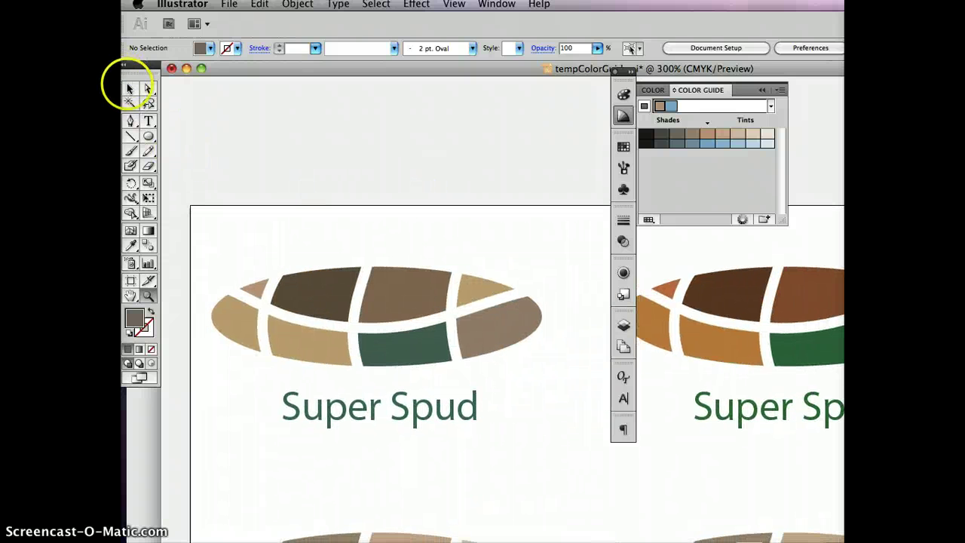
pyautogui.click(130, 89)
pyautogui.moveTo(215, 443); pyautogui.dragTo(546, 235)
pyautogui.moveTo(434, 362); pyautogui.dragTo(440, 131)
pyautogui.click(507, 146)
pyautogui.moveTo(528, 228); pyautogui.dragTo(533, 189)
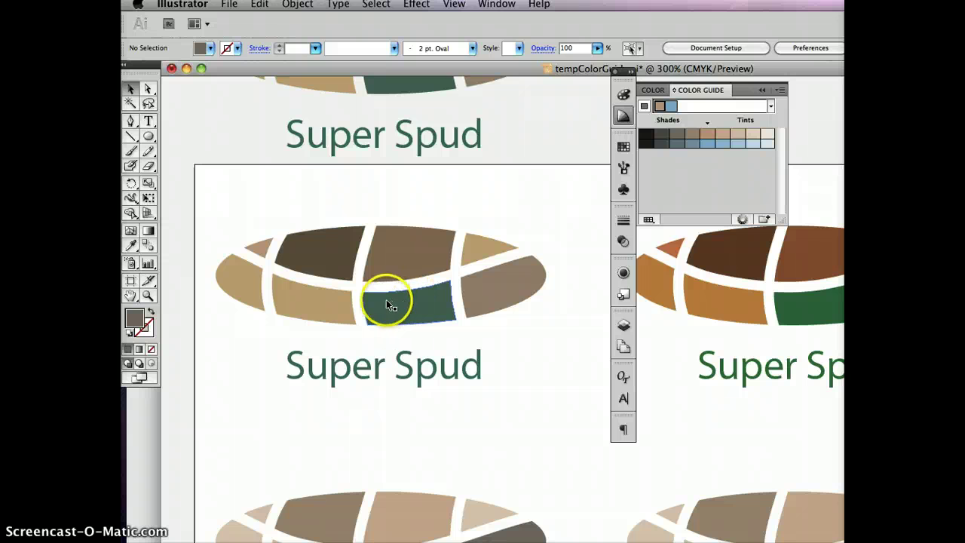
pyautogui.click(342, 312)
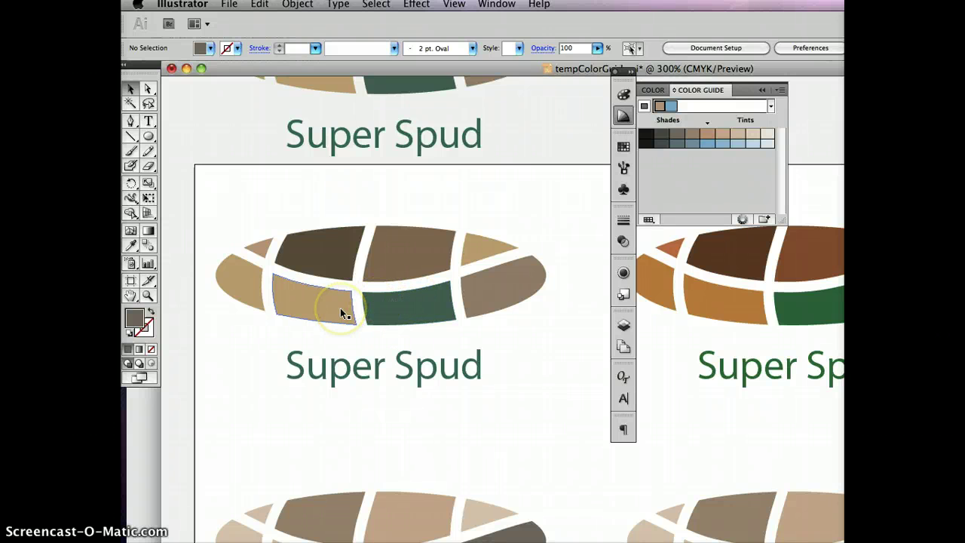
pyautogui.click(325, 321)
pyautogui.click(380, 266)
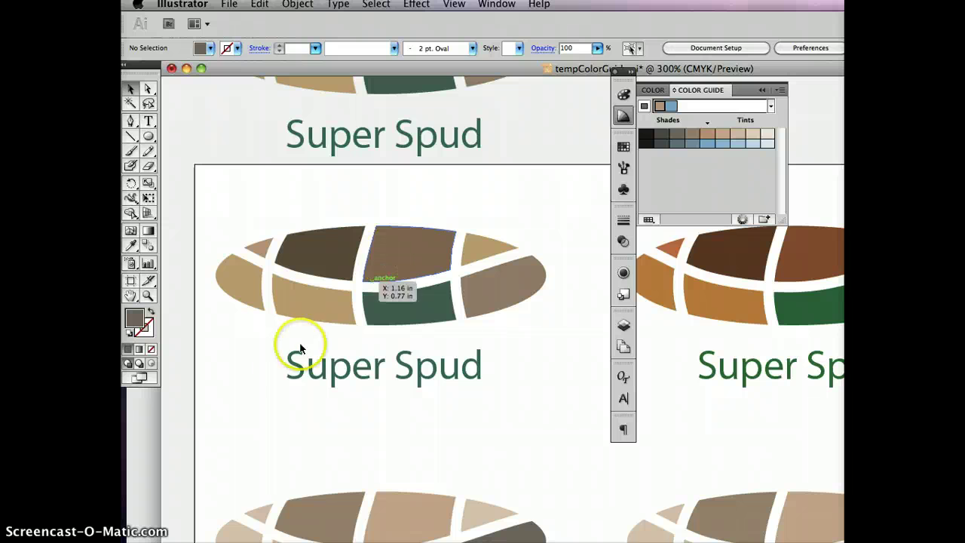
# Open Recolor Artwork for the brown and green logo inside the artboard and load the colors from the selected artwork.
pyautogui.moveTo(213, 412)
pyautogui.mouseDown()
pyautogui.moveTo(390, 260)
pyautogui.moveTo(567, 192)
pyautogui.mouseUp()
pyautogui.click(764, 219)
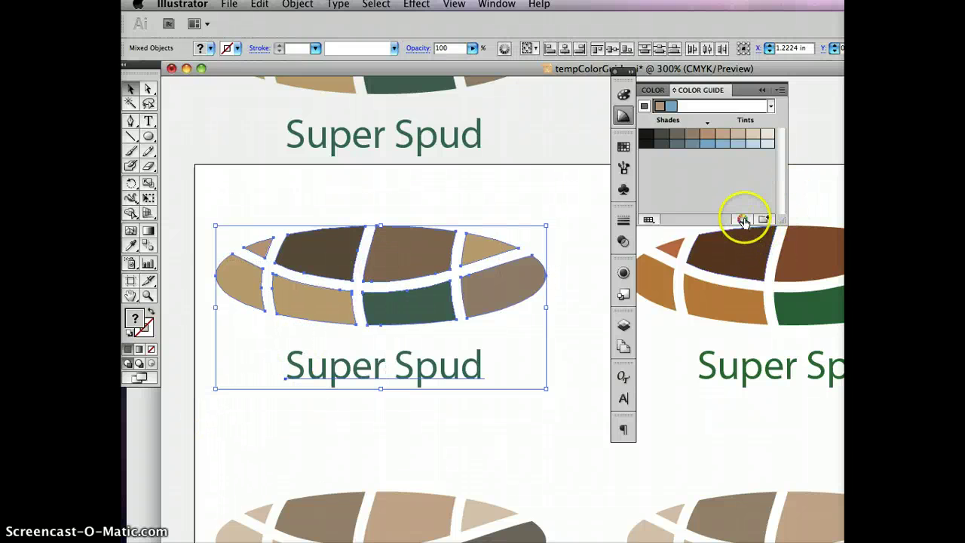
pyautogui.click(745, 219)
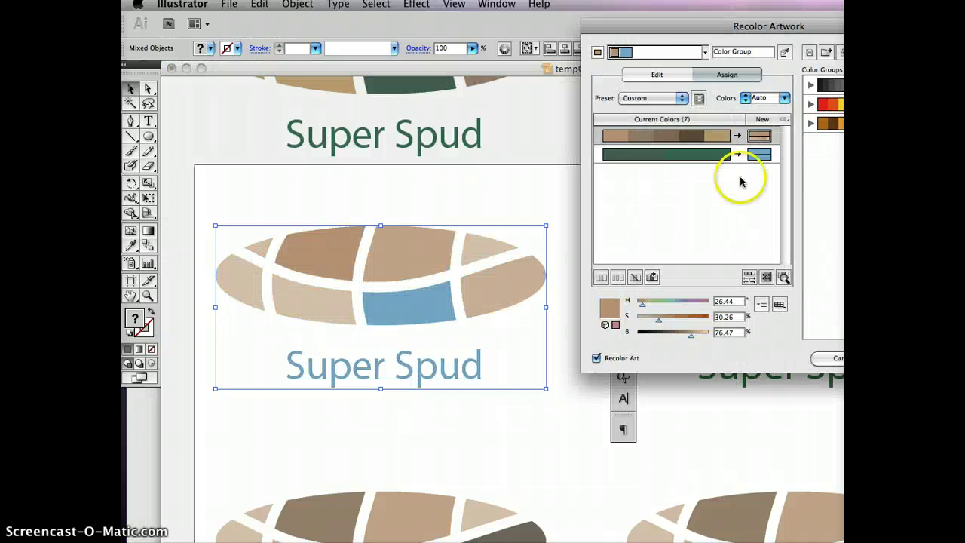
pyautogui.click(784, 54)
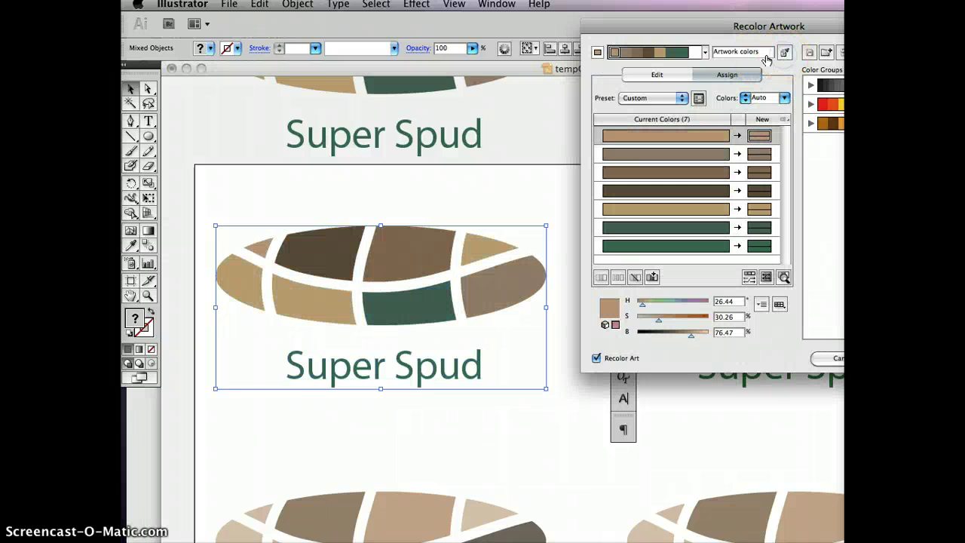
pyautogui.moveTo(681, 27); pyautogui.dragTo(639, 28)
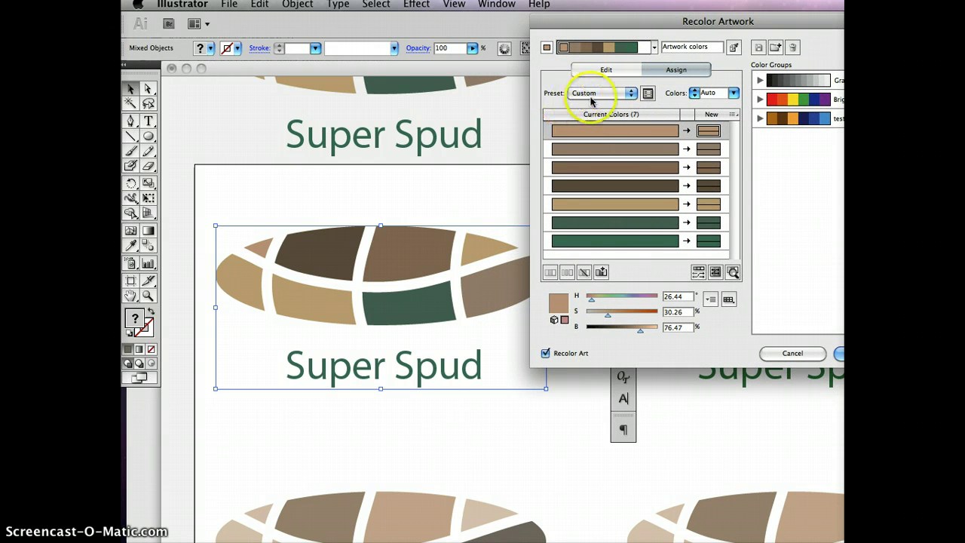
# Reduce the logo to two spot colors with the 2 color job preset and the PANTONE solid coated library.
pyautogui.click(633, 93)
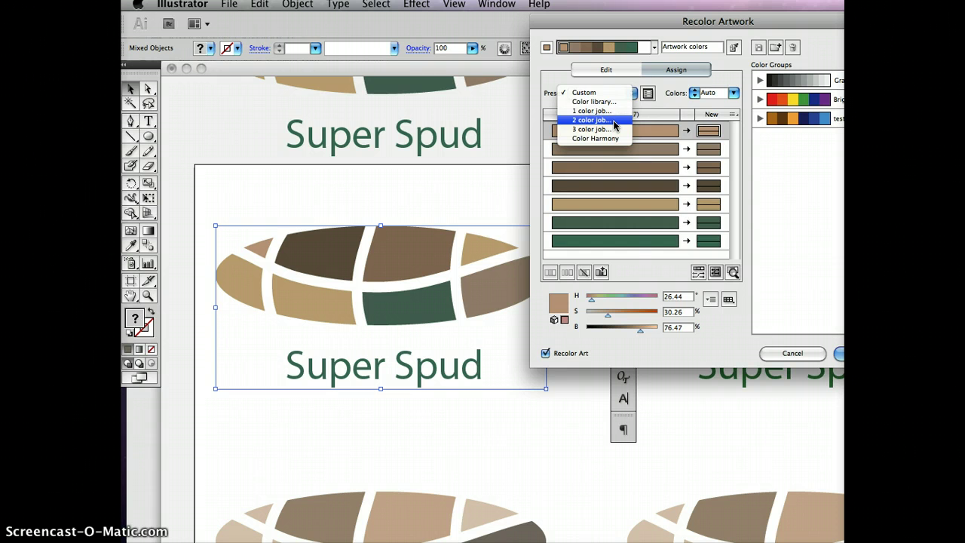
pyautogui.click(615, 122)
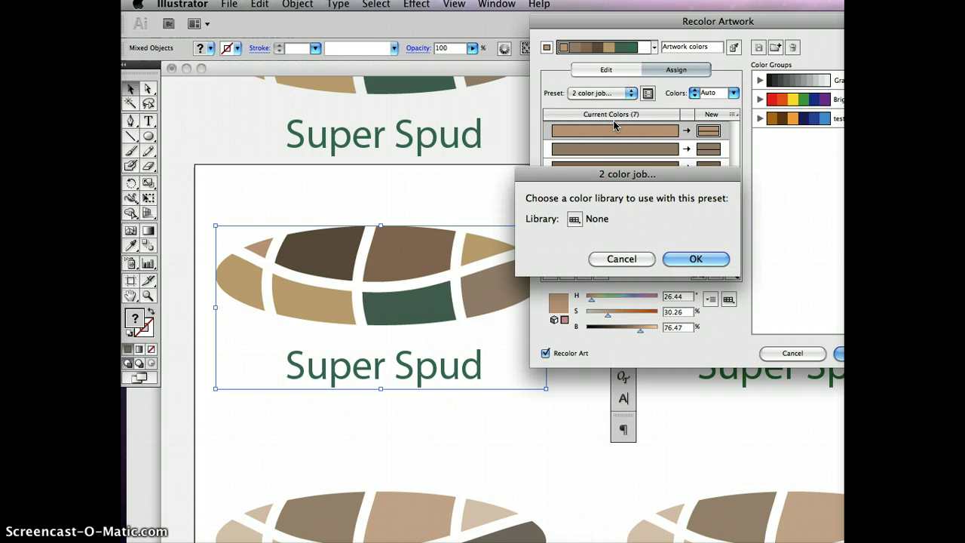
pyautogui.click(574, 220)
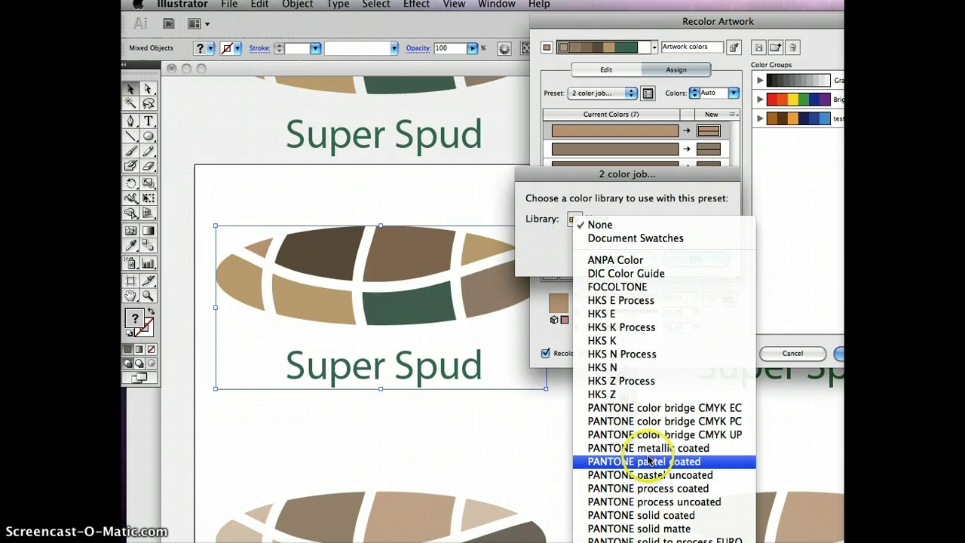
pyautogui.click(688, 519)
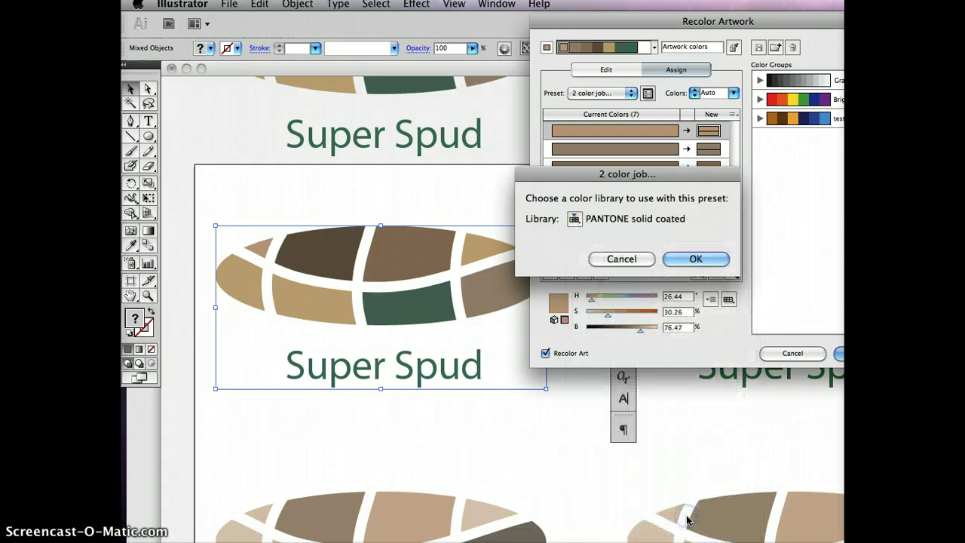
pyautogui.click(695, 260)
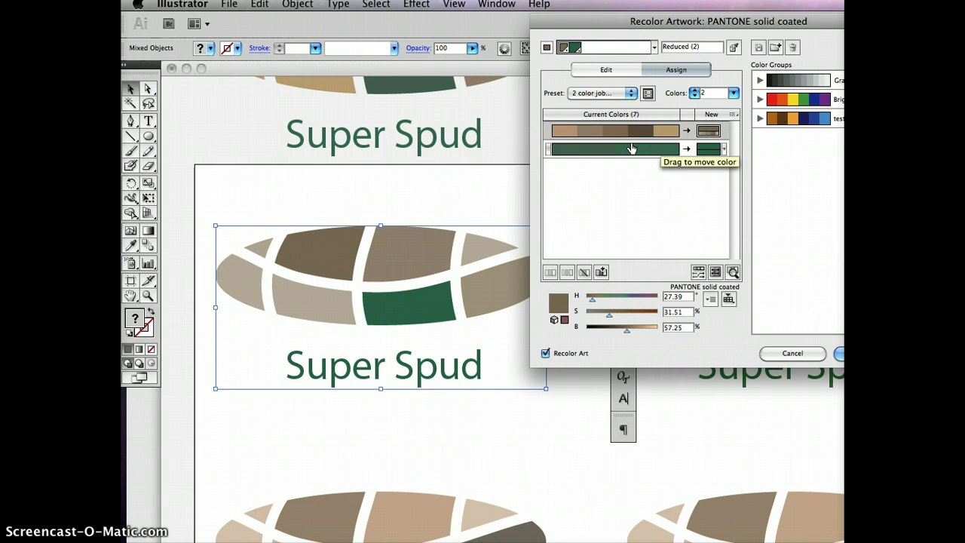
# Reduce the logo to three spot colors with the 3 color job preset and the PANTONE solid coated library.
pyautogui.click(627, 81)
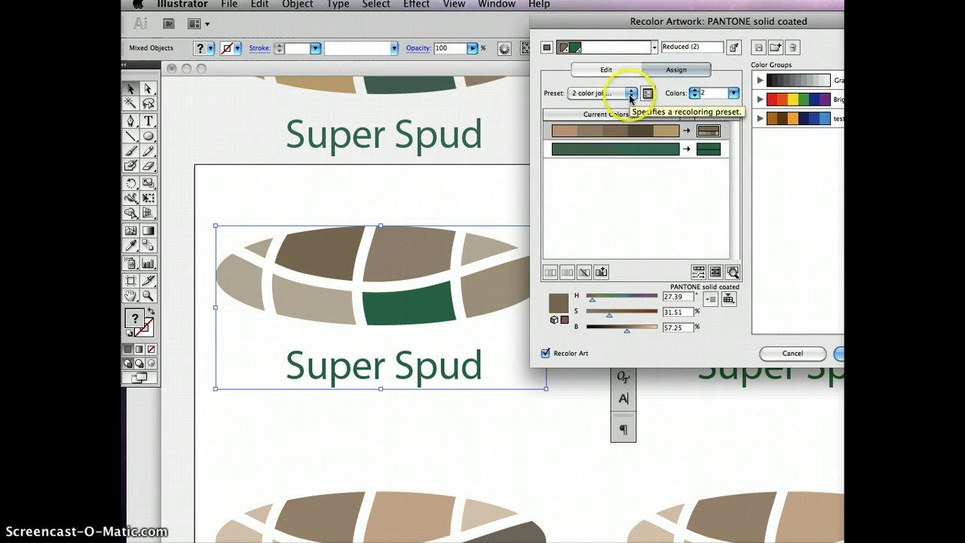
pyautogui.click(603, 102)
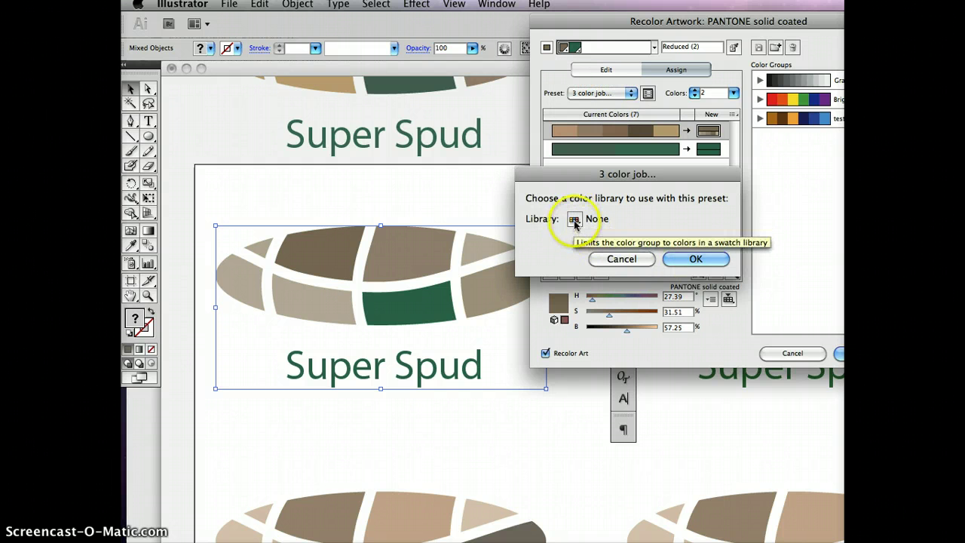
pyautogui.click(575, 220)
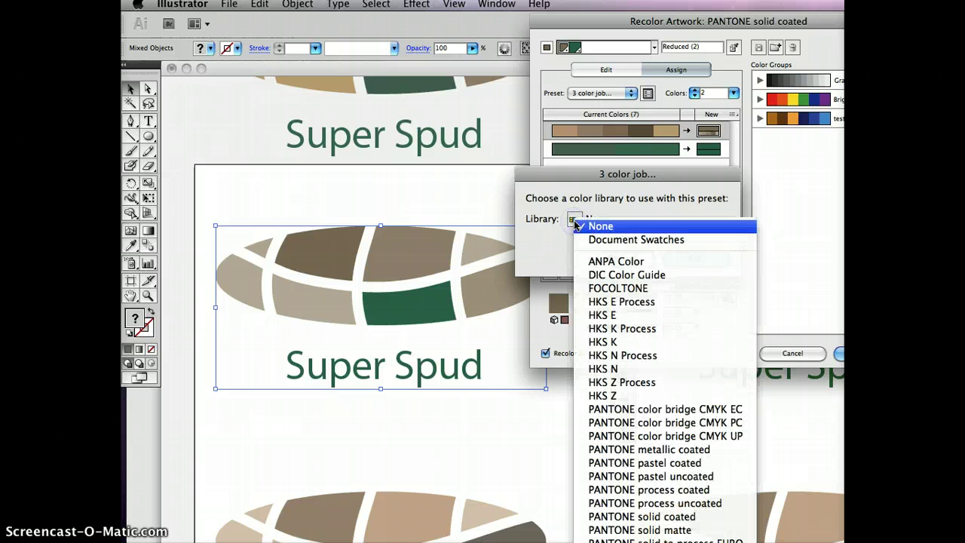
pyautogui.click(661, 519)
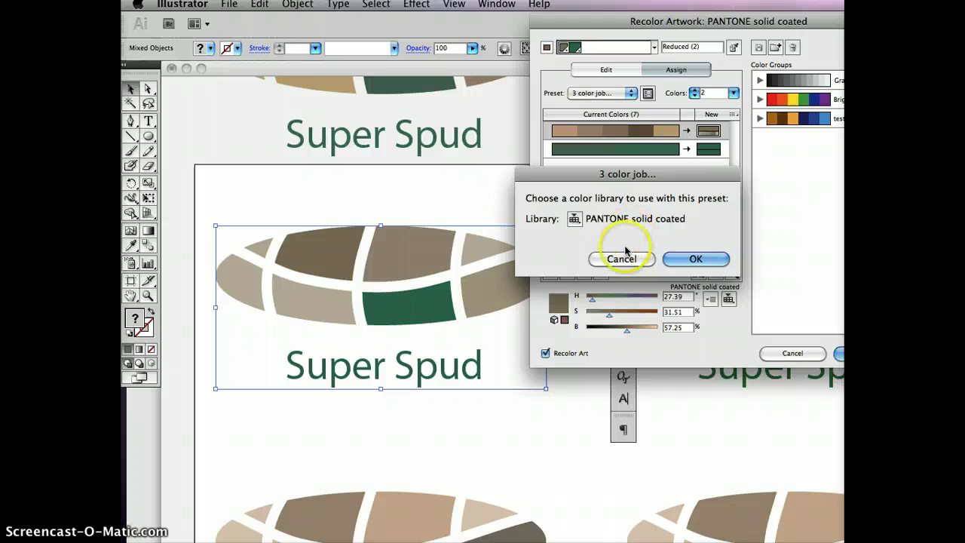
pyautogui.click(688, 259)
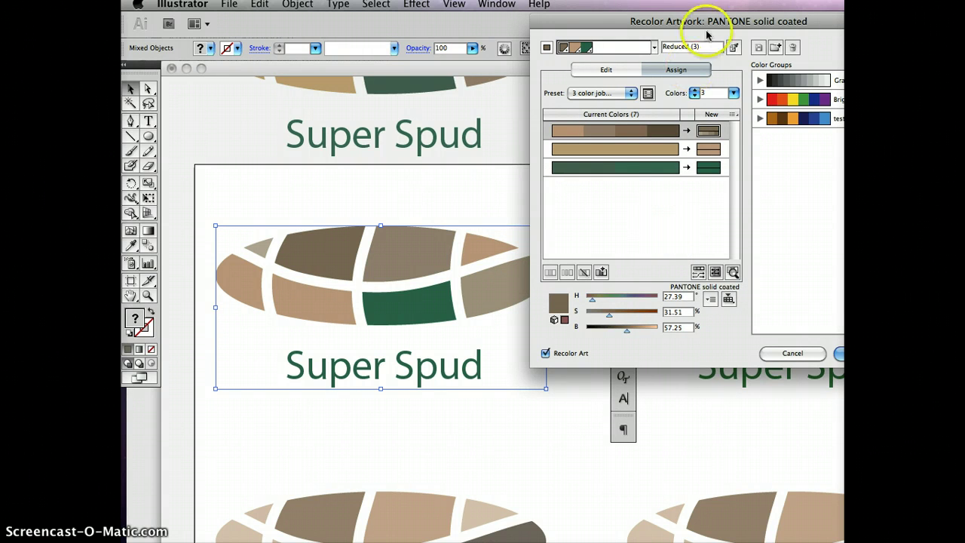
# Reload the colors from the selected artwork, then apply the 3 color job preset limited to PANTONE solid coated.
pyautogui.click(733, 49)
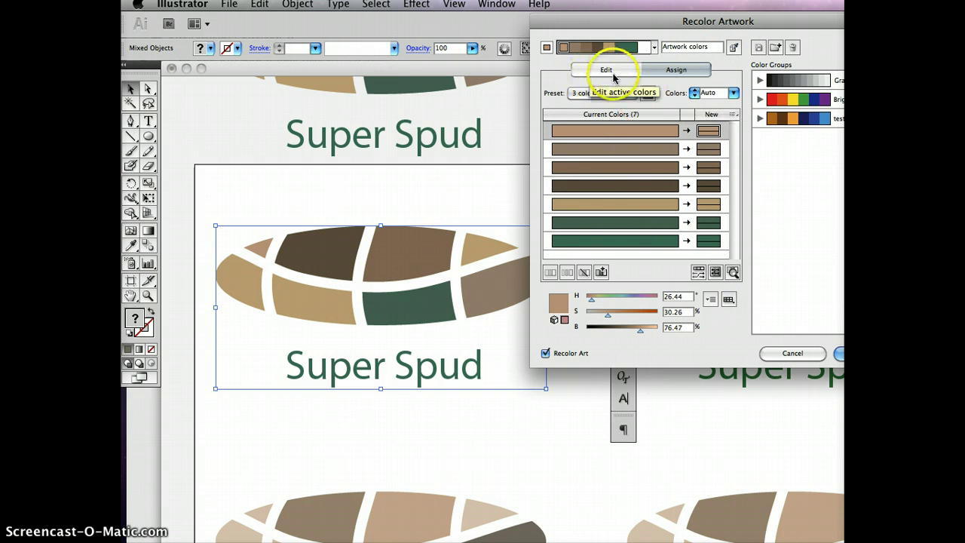
pyautogui.click(631, 92)
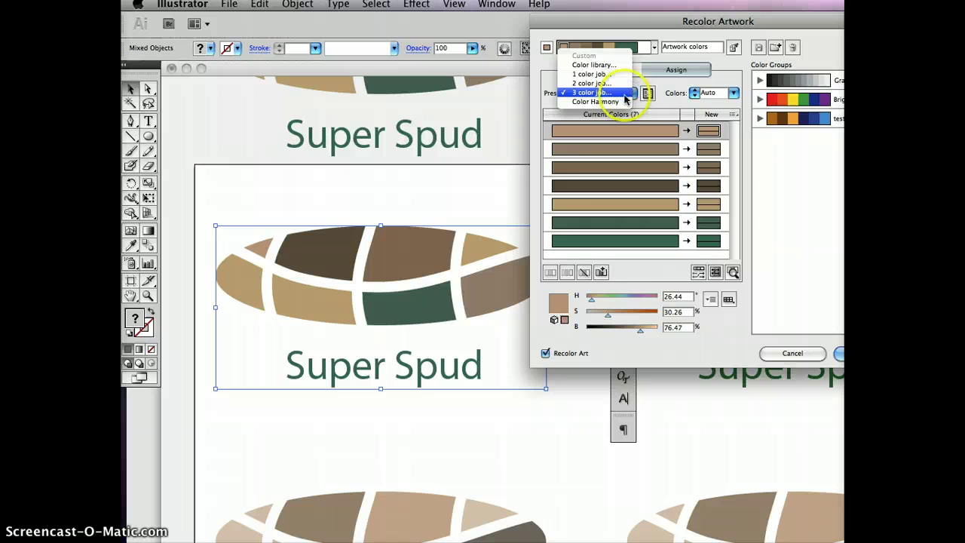
pyautogui.click(622, 93)
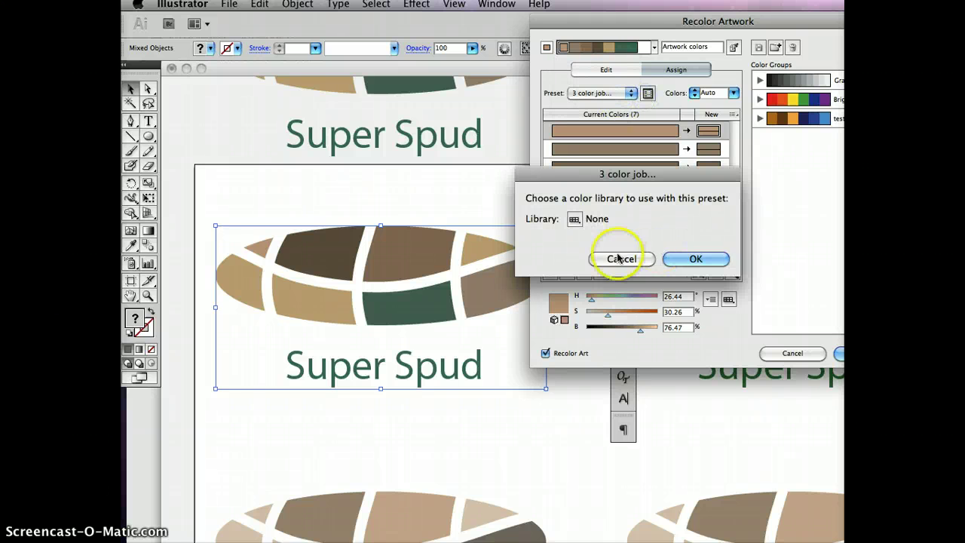
pyautogui.click(575, 218)
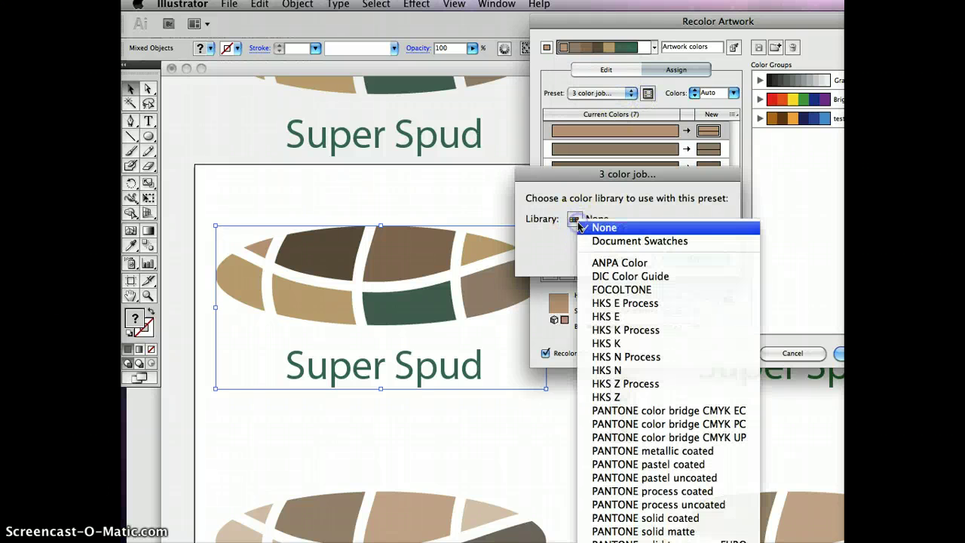
pyautogui.click(682, 519)
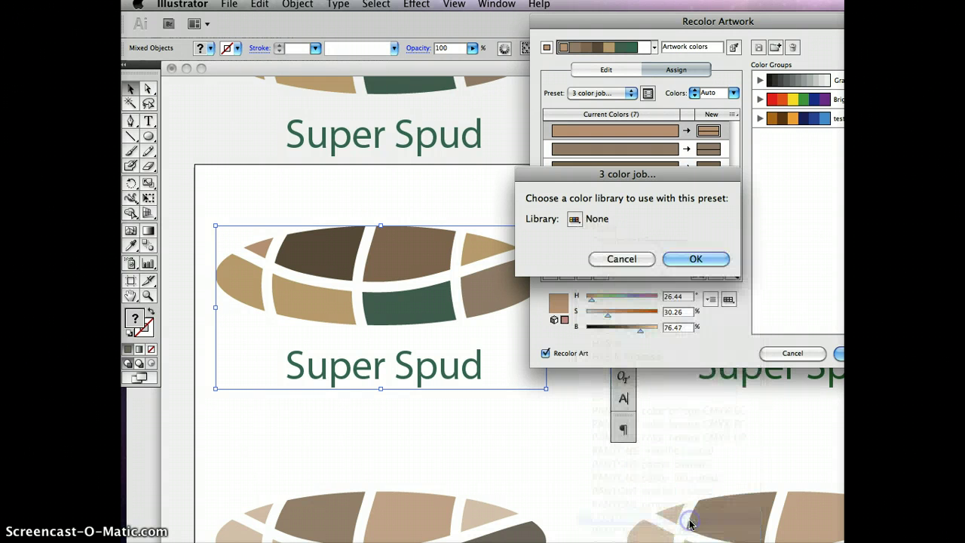
pyautogui.click(692, 268)
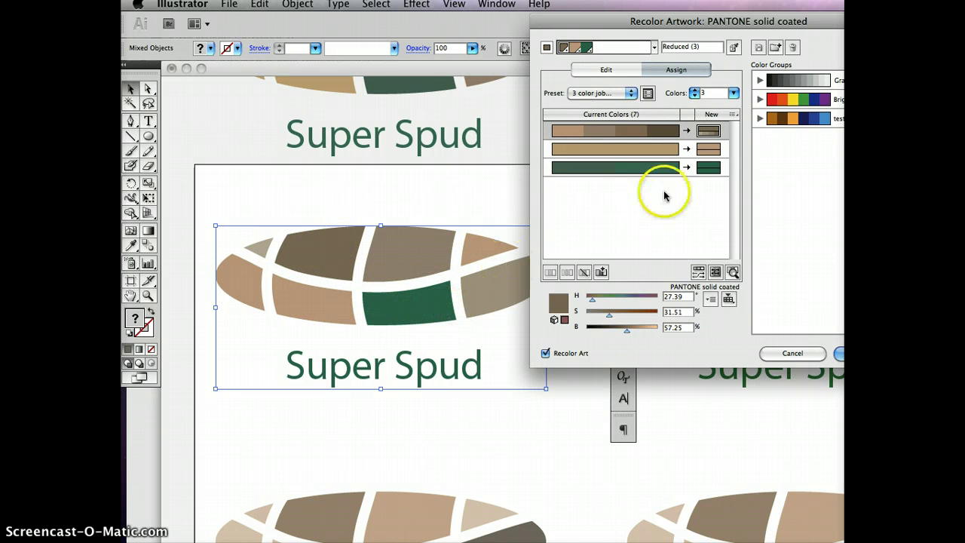
# Replace the new color of the brown row with PANTONE Warm Gray 11 C.
pyautogui.click(709, 133)
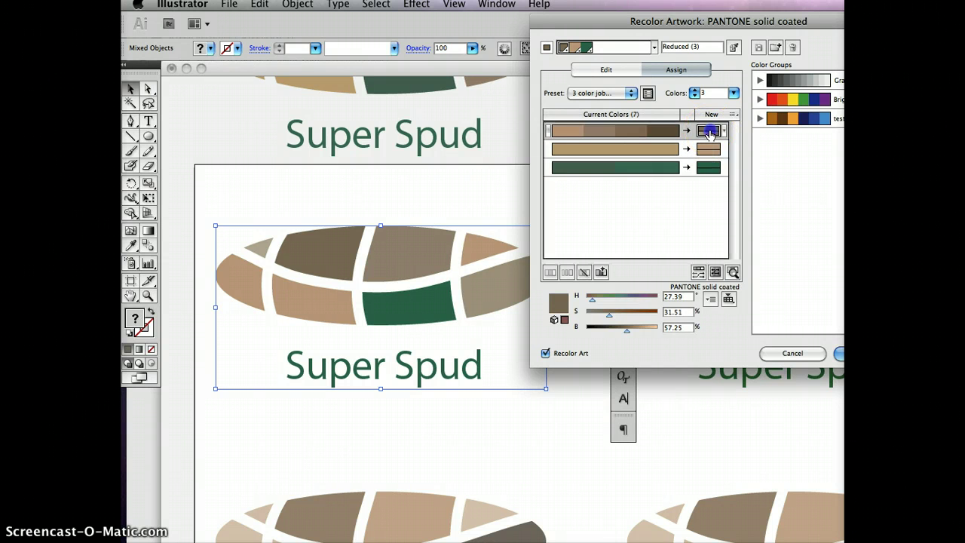
pyautogui.doubleClick(709, 133)
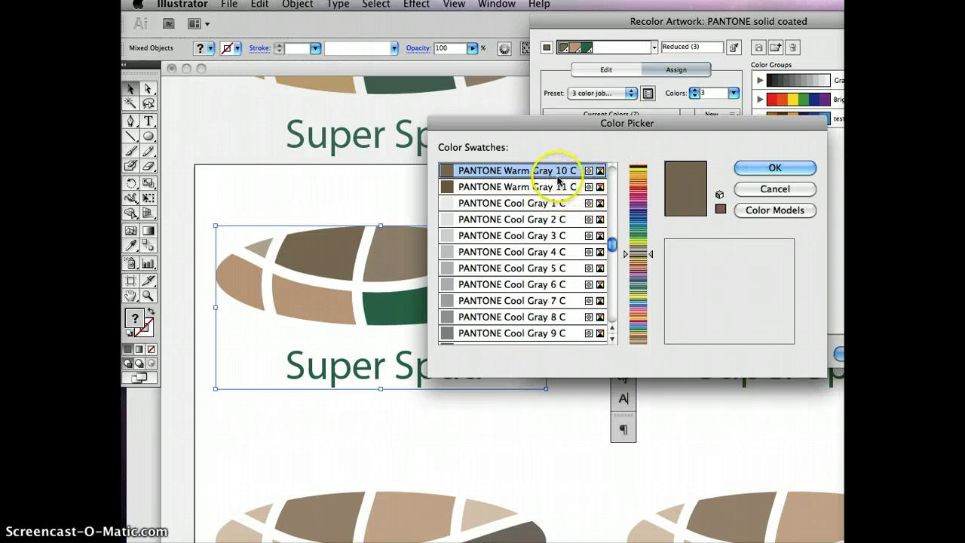
pyautogui.click(494, 189)
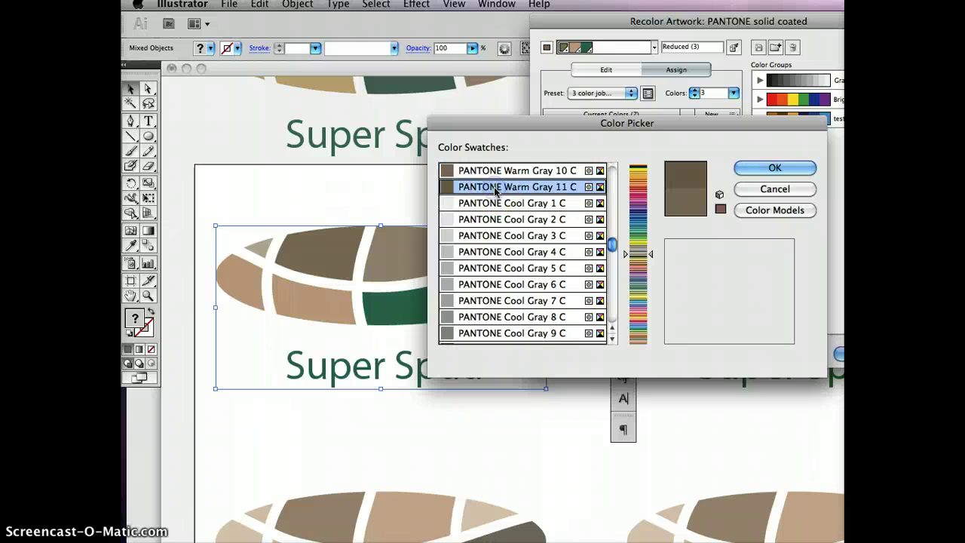
pyautogui.click(760, 172)
pyautogui.click(759, 172)
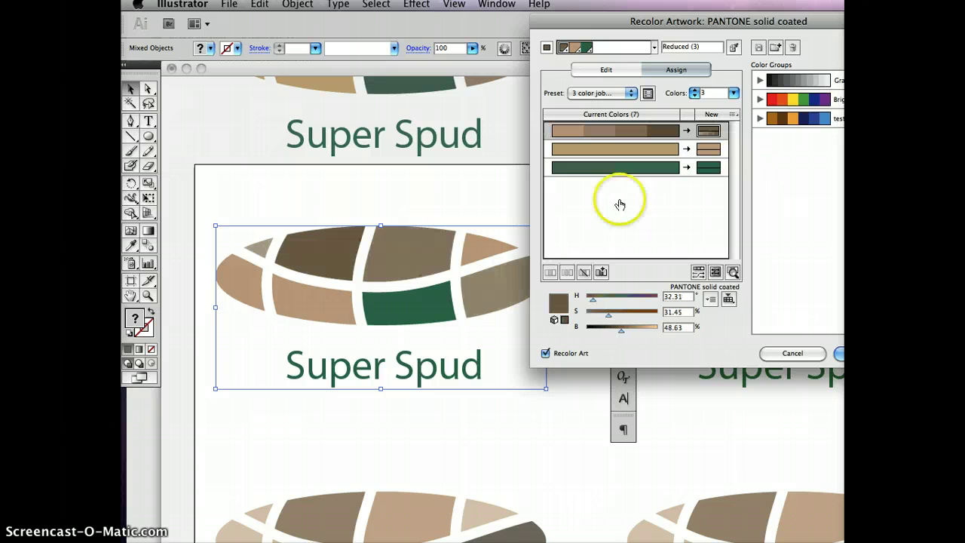
# Check the PANTONE swatches assigned to the tan and green rows, and apply the recoloring to the logo.
pyautogui.click(709, 150)
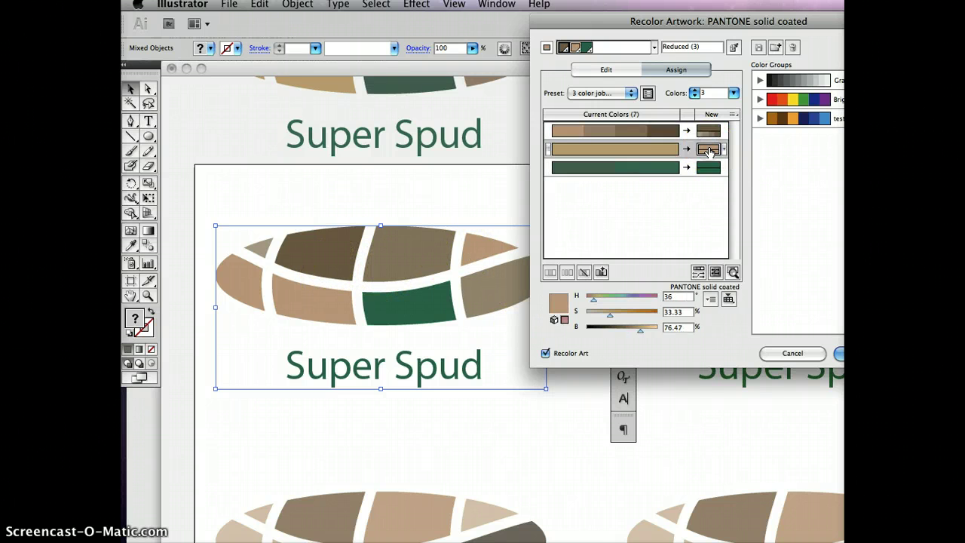
pyautogui.doubleClick(709, 150)
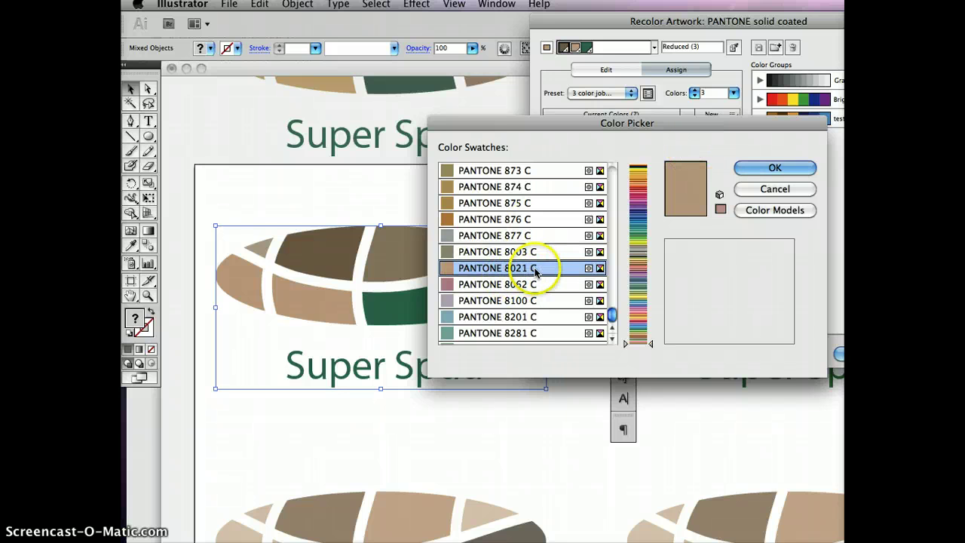
pyautogui.click(771, 167)
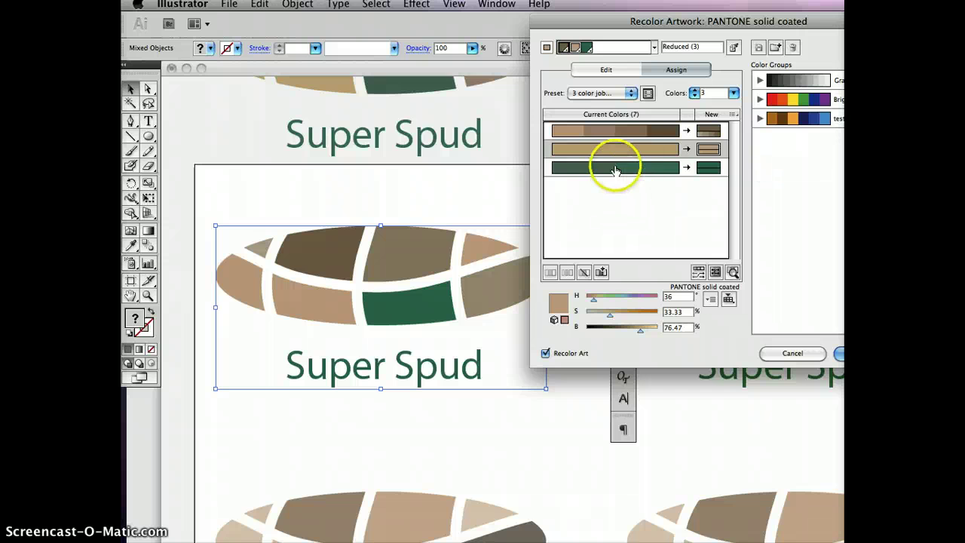
pyautogui.doubleClick(708, 166)
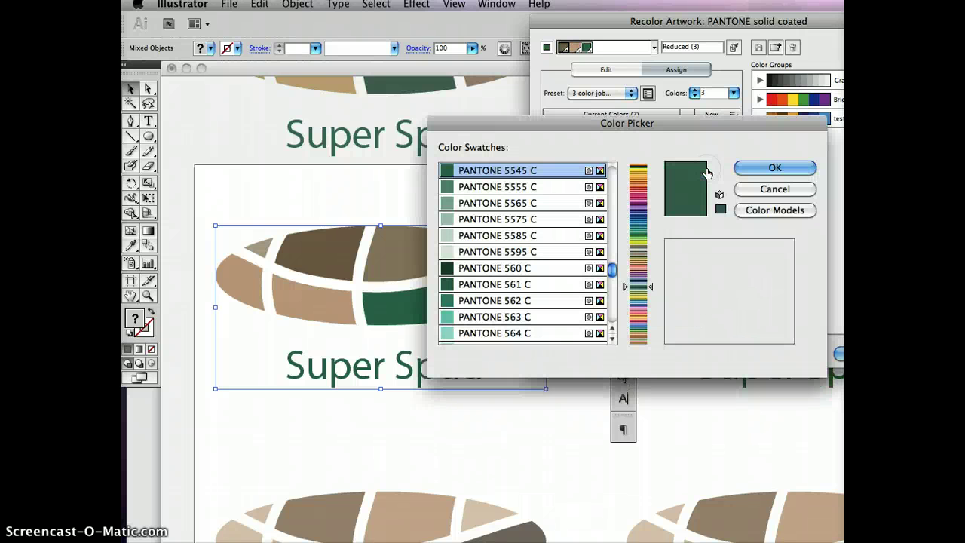
pyautogui.click(762, 193)
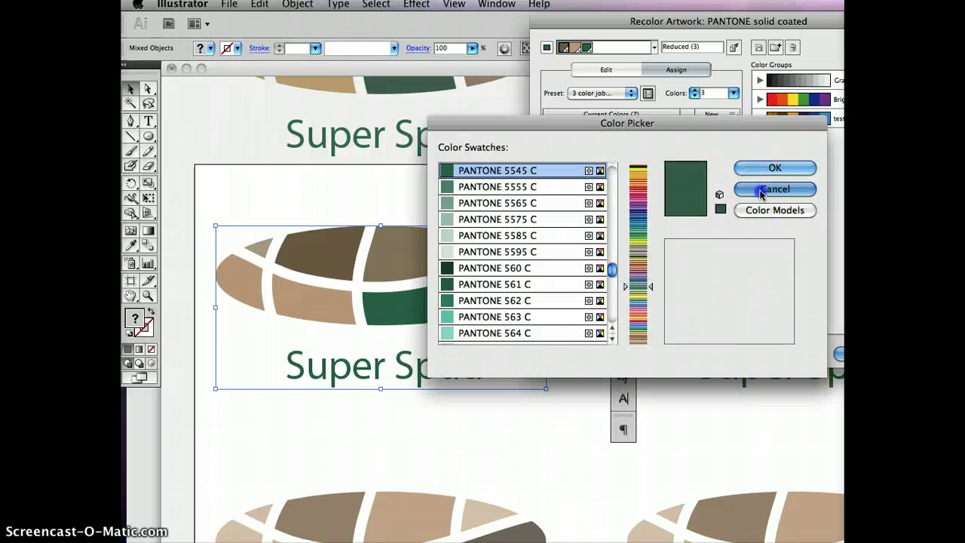
pyautogui.click(841, 352)
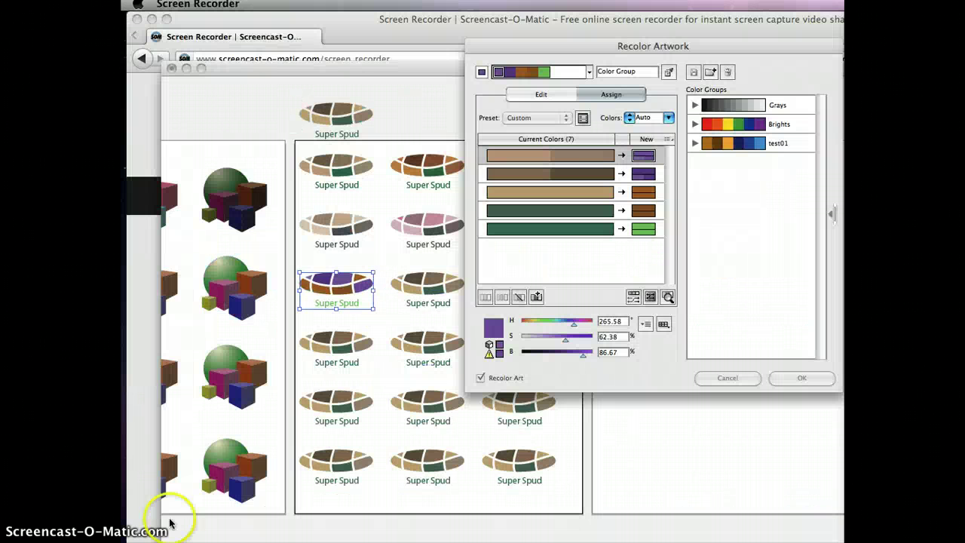
# Reduce the purple and orange logo in the third row to a 3 color job using the PANTONE solid coated library.
pyautogui.click(543, 260)
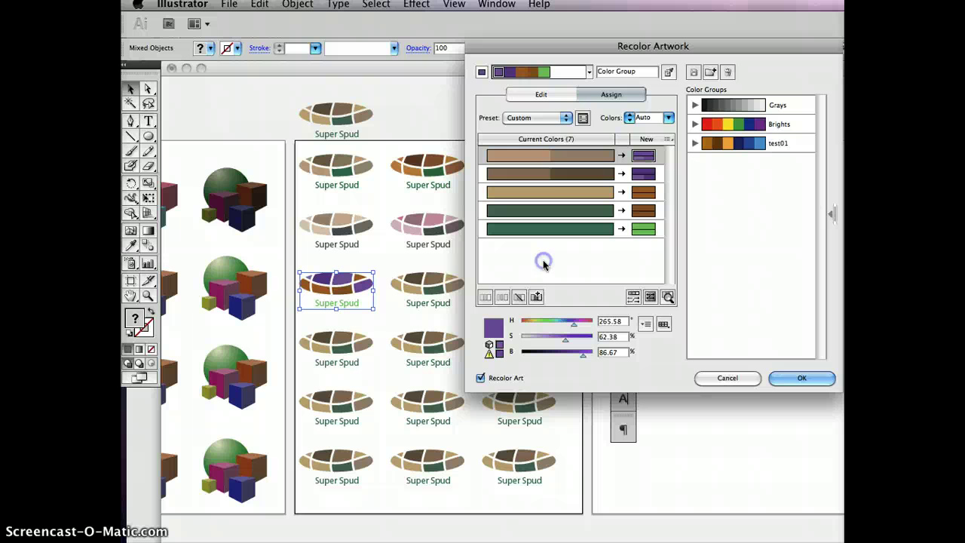
pyautogui.click(566, 118)
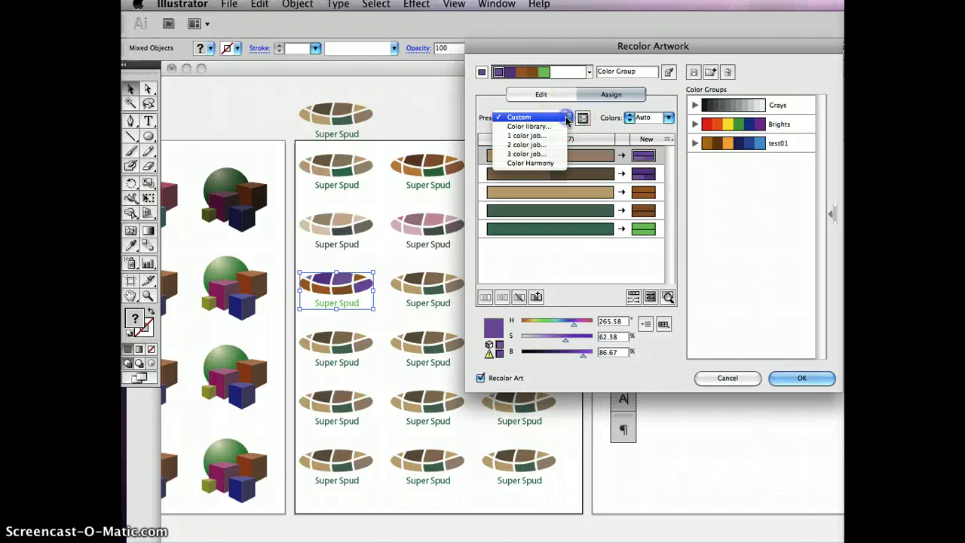
pyautogui.click(550, 153)
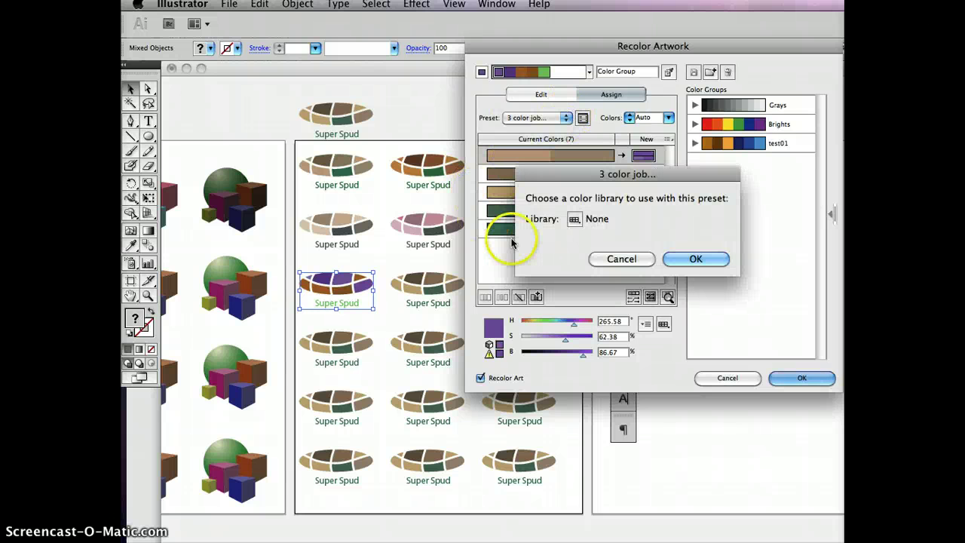
pyautogui.click(575, 221)
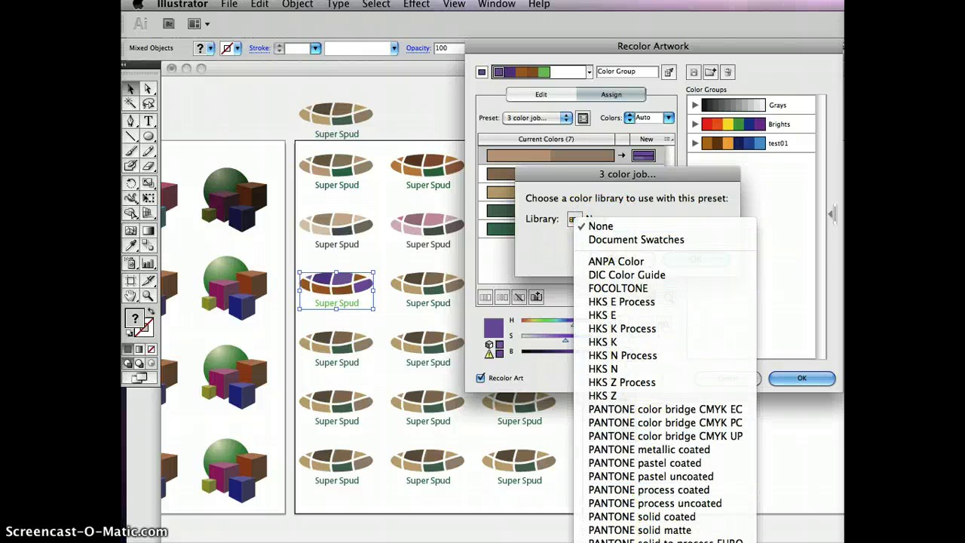
pyautogui.click(676, 518)
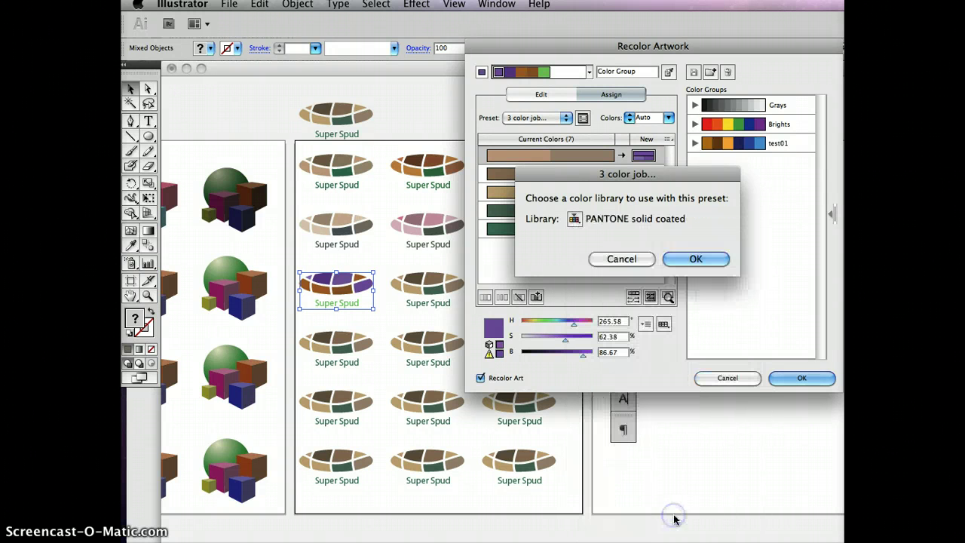
pyautogui.click(694, 257)
pyautogui.click(640, 213)
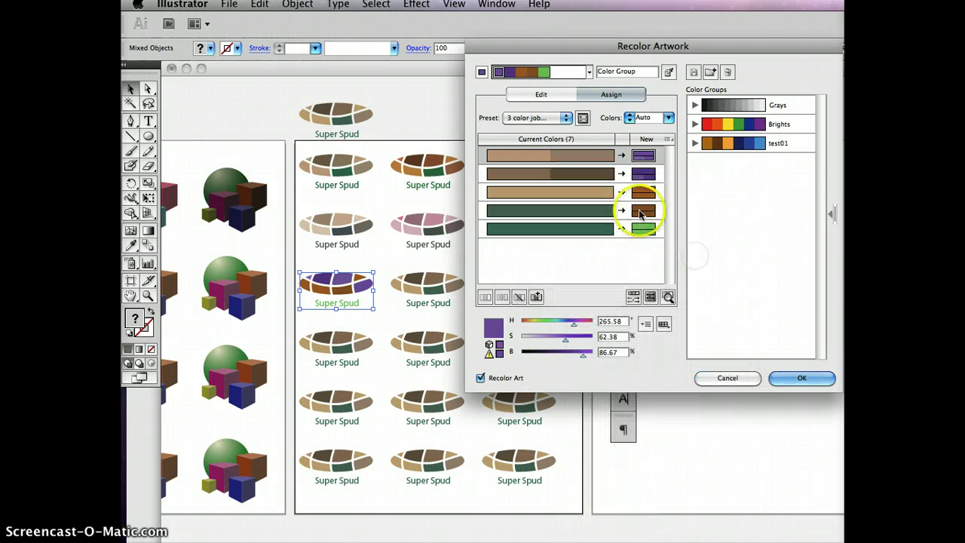
# Set the recolor options of the 3 color job to preserve white but not black.
pyautogui.click(582, 119)
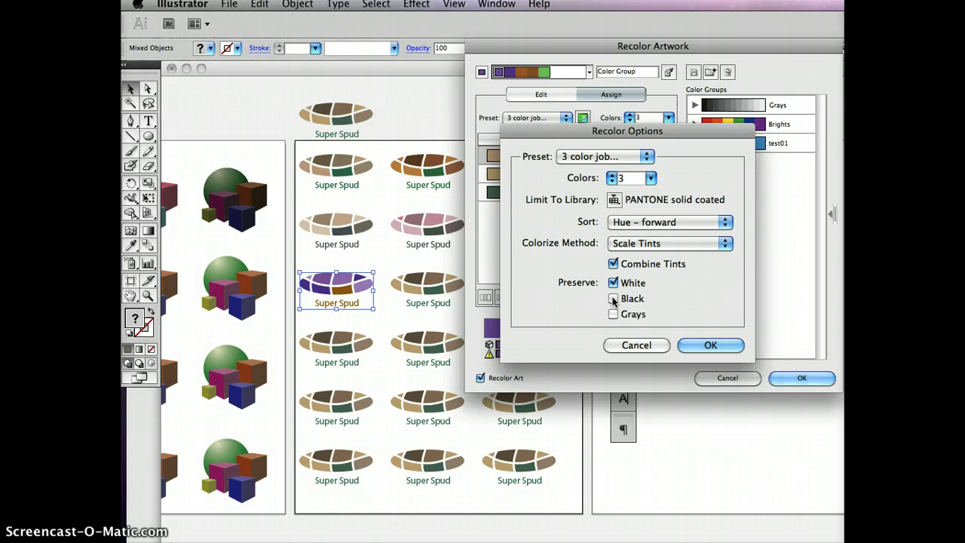
pyautogui.click(618, 300)
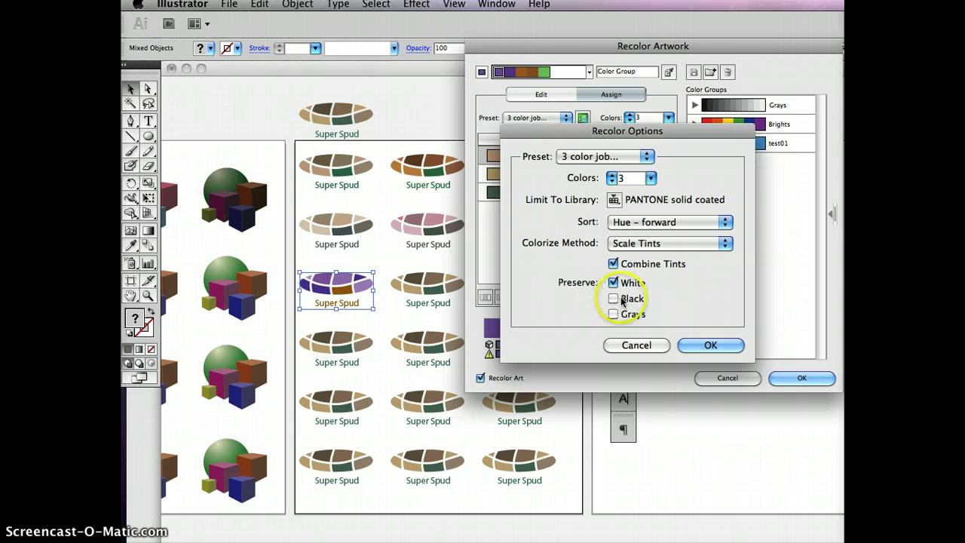
pyautogui.click(711, 345)
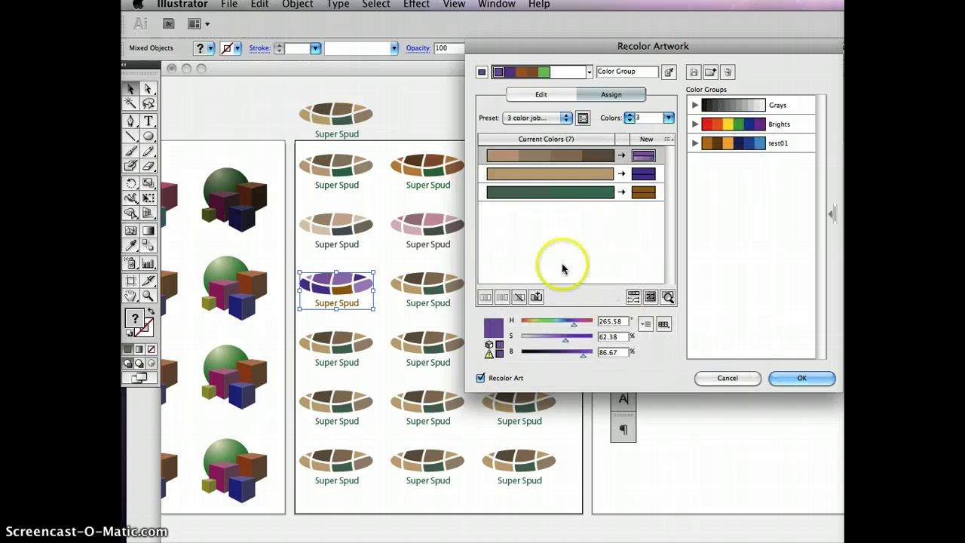
# Desaturate the linked harmony colors on the color wheel, bringing the purple base color to about 41% saturation, and apply the recoloring.
pyautogui.click(542, 94)
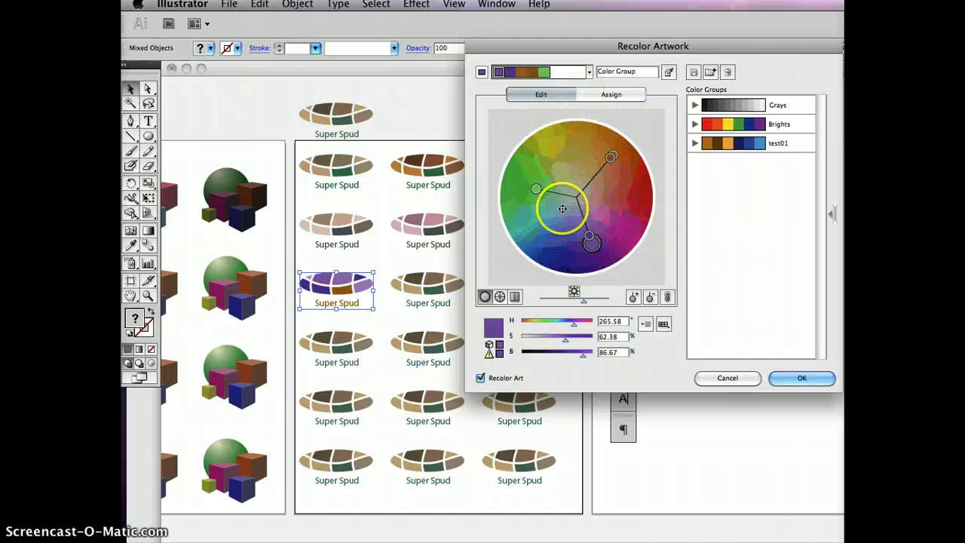
pyautogui.moveTo(592, 245); pyautogui.dragTo(587, 225)
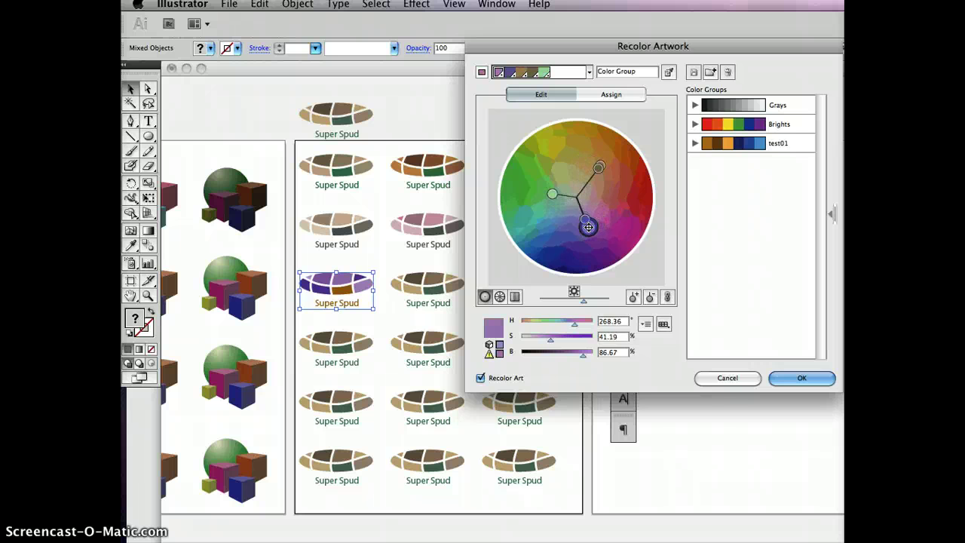
pyautogui.click(788, 378)
# Open the second logo of the third row for editing on the Recolor Artwork color wheel and restore its original artwork colors.
pyautogui.click(389, 306)
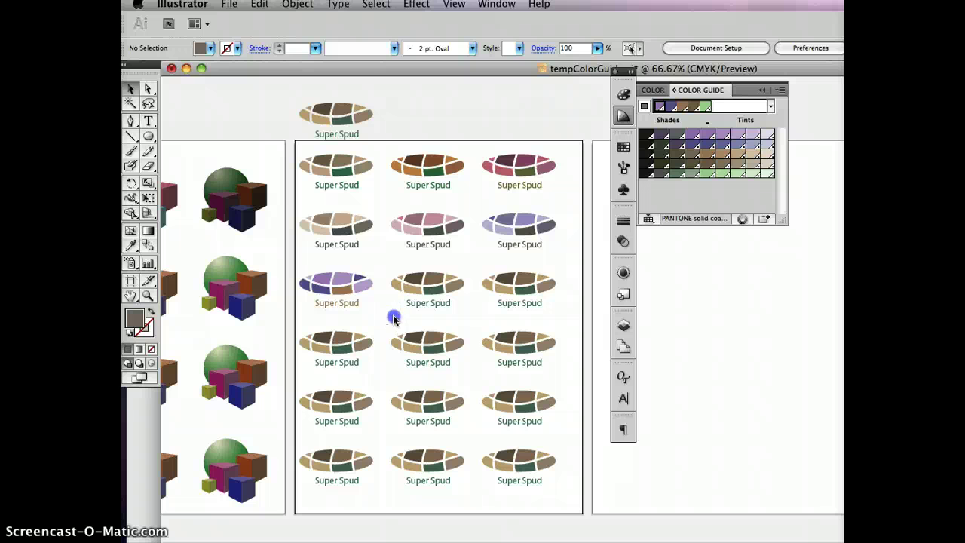
pyautogui.moveTo(392, 319); pyautogui.dragTo(468, 261)
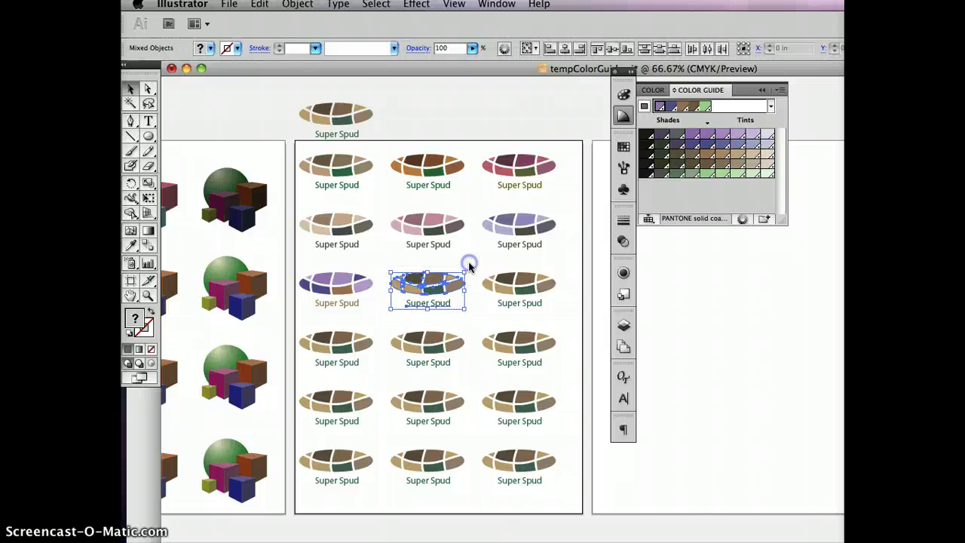
pyautogui.click(744, 219)
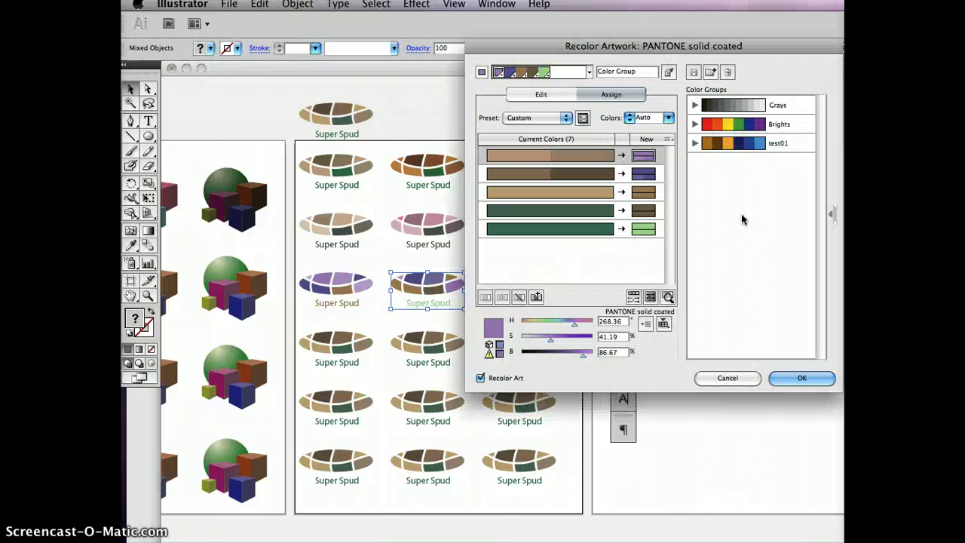
pyautogui.click(517, 95)
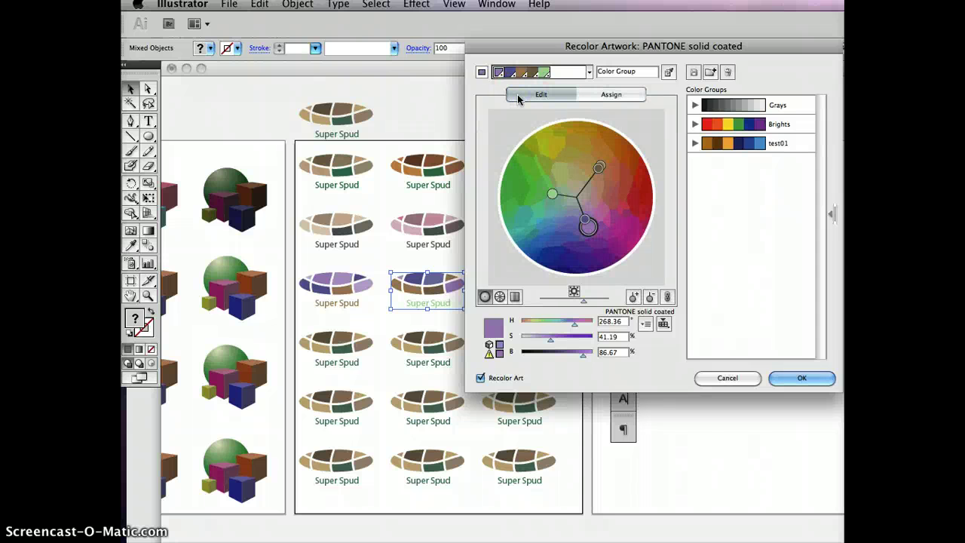
pyautogui.click(668, 73)
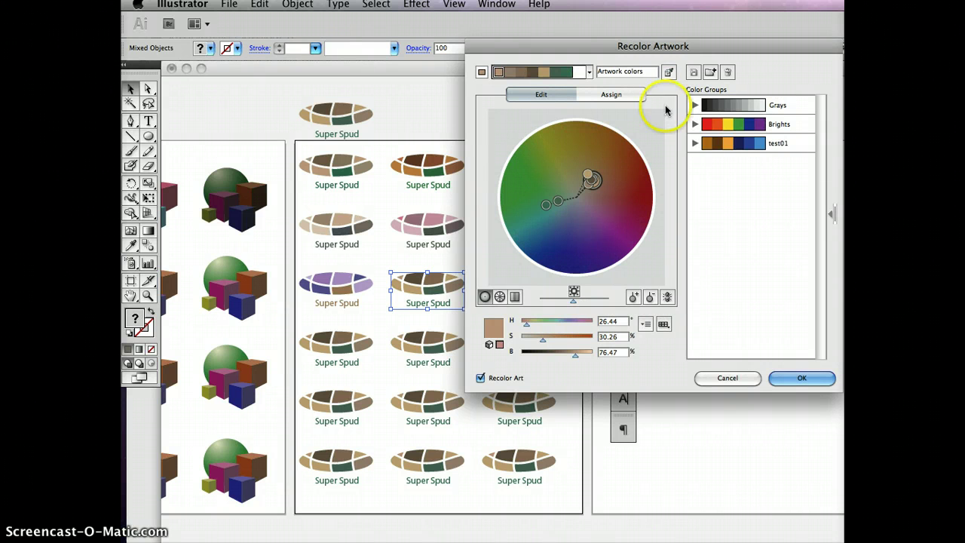
# Apply the Triad harmony rule to the logo and rotate the linked colors so the purple becomes blue at about 241° hue.
pyautogui.click(589, 72)
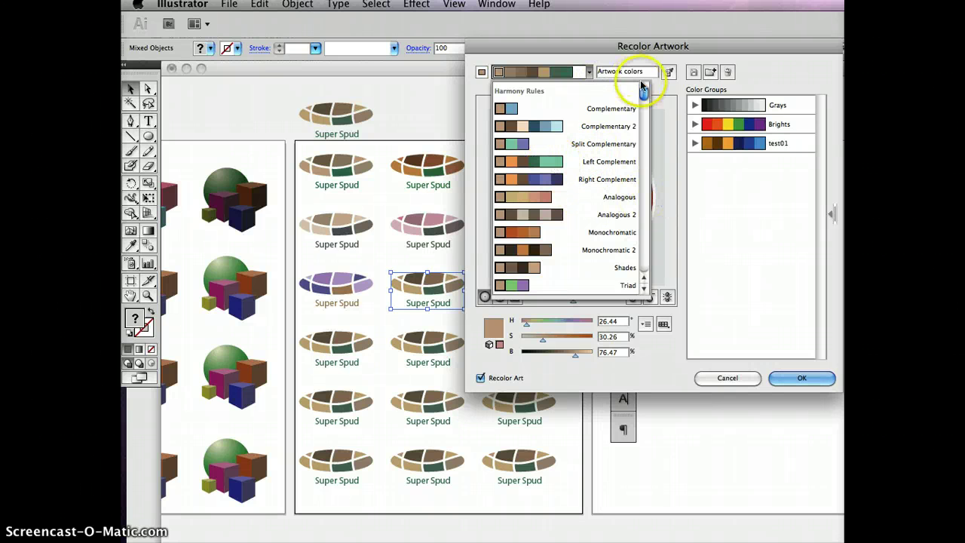
pyautogui.click(520, 285)
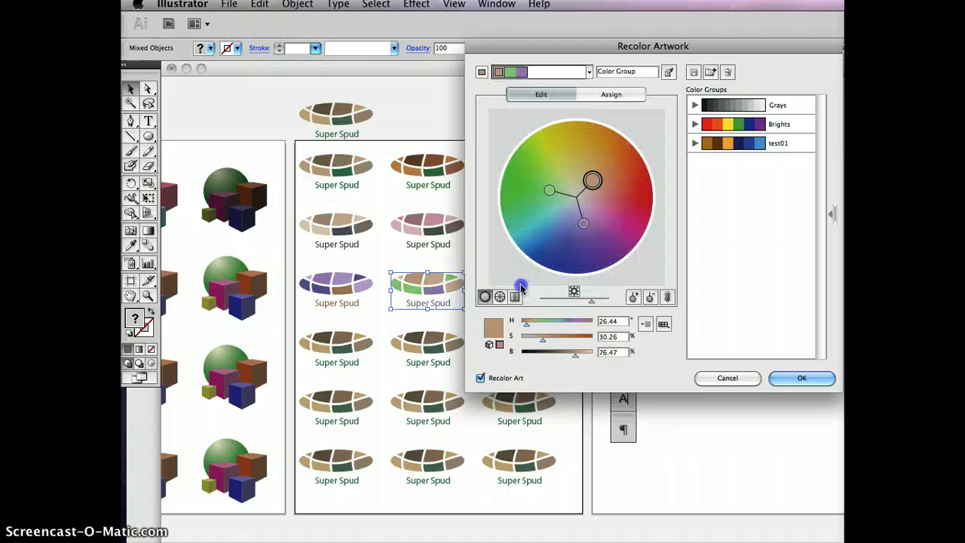
pyautogui.moveTo(583, 223)
pyautogui.mouseDown()
pyautogui.moveTo(569, 201)
pyautogui.moveTo(569, 233)
pyautogui.mouseUp()
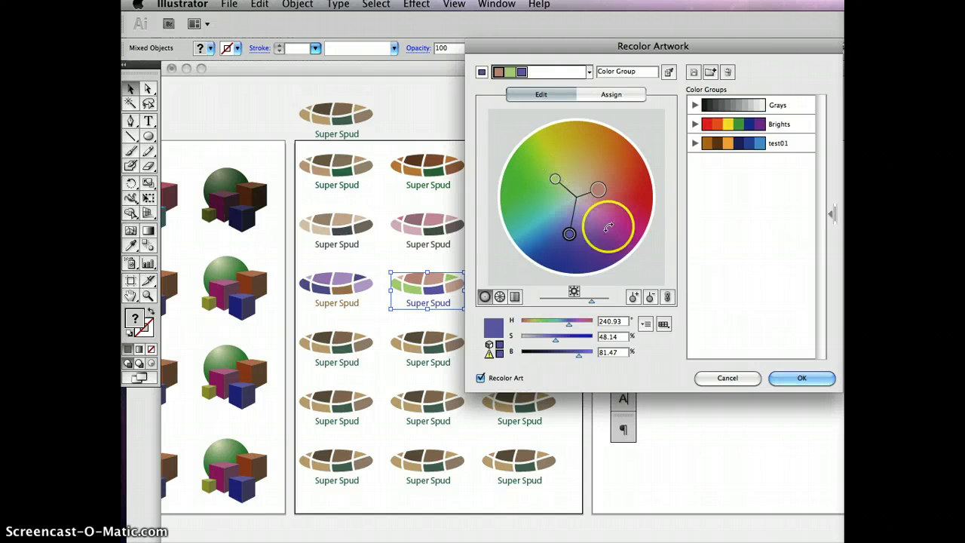
# Remove the green color from the wheel and add a gold color at about 41° hue and 75% saturation.
pyautogui.click(652, 298)
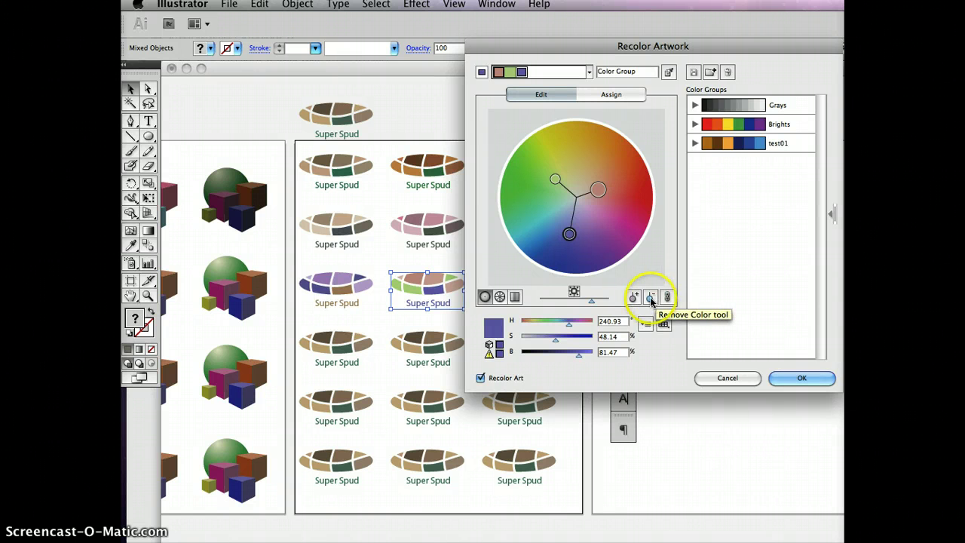
pyautogui.click(556, 180)
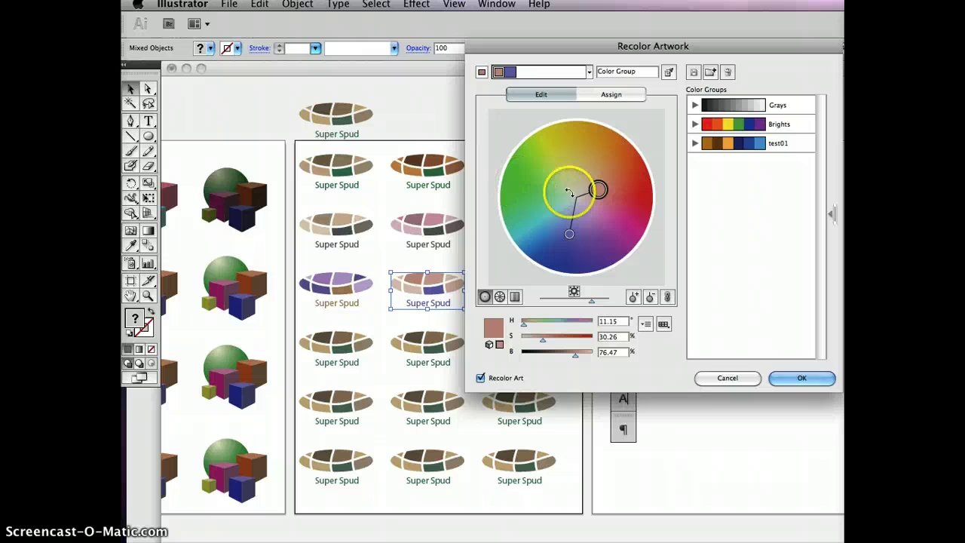
pyautogui.click(634, 299)
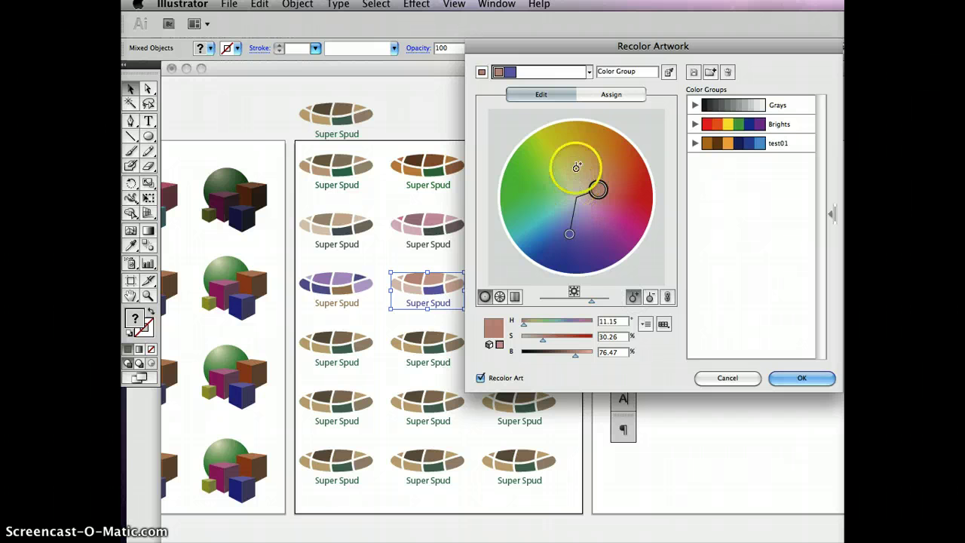
pyautogui.click(593, 141)
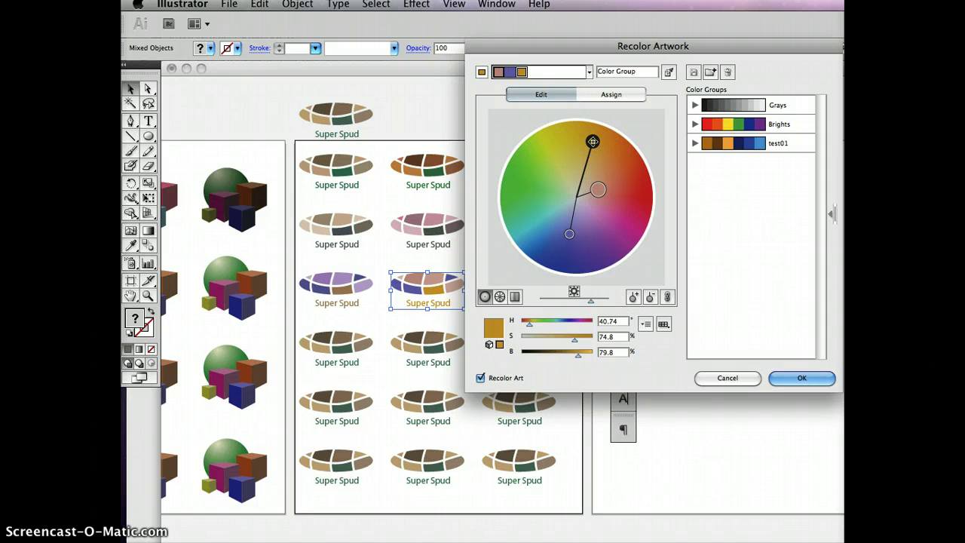
pyautogui.click(618, 185)
# Unlink the harmony colors and move them individually, changing gold to teal, tan to magenta and blue to red.
pyautogui.click(670, 298)
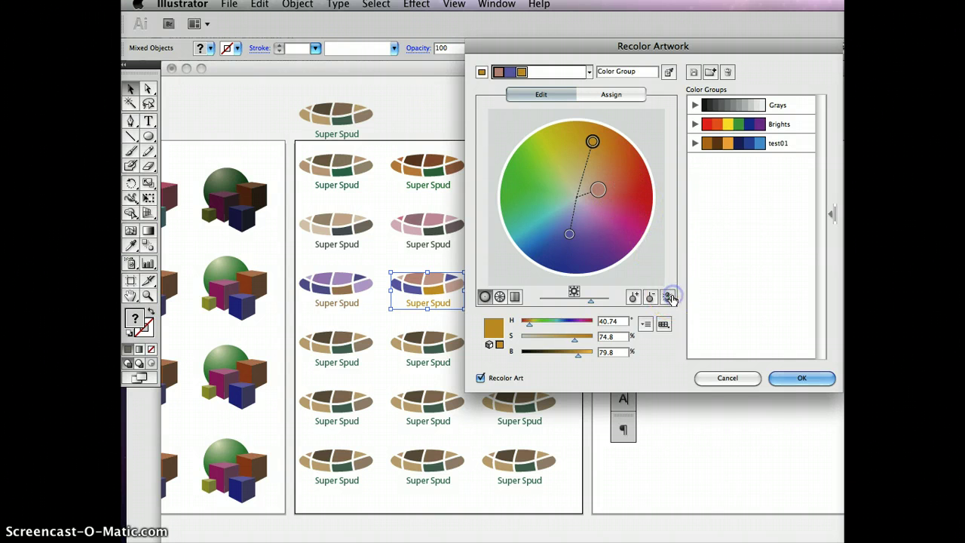
pyautogui.moveTo(594, 142); pyautogui.dragTo(565, 152)
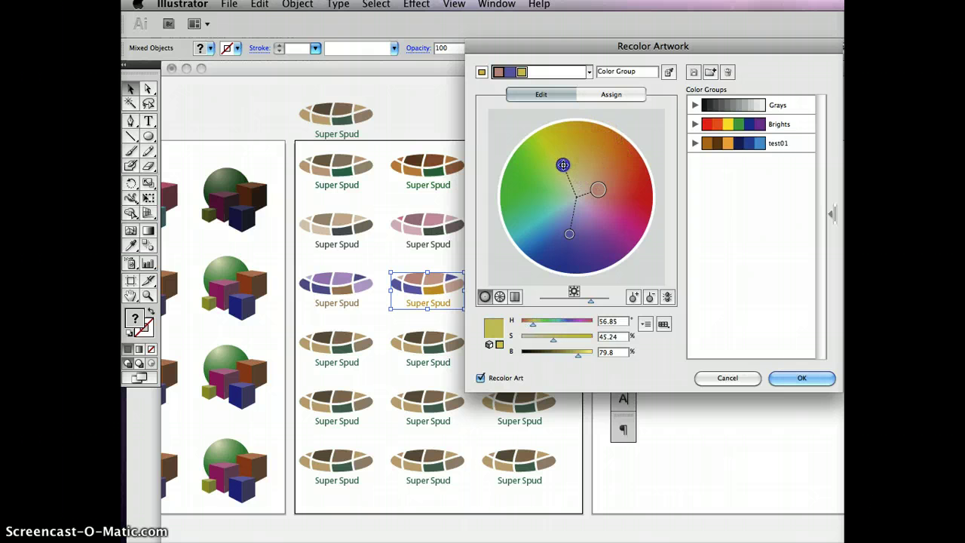
pyautogui.moveTo(550, 153)
pyautogui.mouseDown()
pyautogui.moveTo(562, 186)
pyautogui.moveTo(534, 220)
pyautogui.mouseUp()
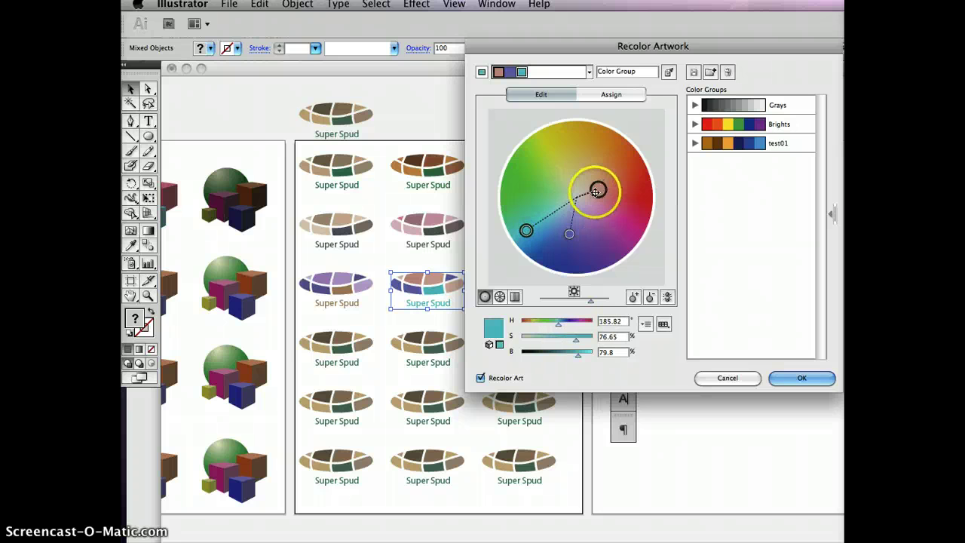
pyautogui.moveTo(598, 190)
pyautogui.mouseDown()
pyautogui.moveTo(622, 228)
pyautogui.moveTo(572, 217)
pyautogui.moveTo(587, 175)
pyautogui.moveTo(614, 181)
pyautogui.moveTo(620, 195)
pyautogui.mouseUp()
# Relink the harmony colors and grab the teal color on the wheel to shift all three together.
pyautogui.click(666, 297)
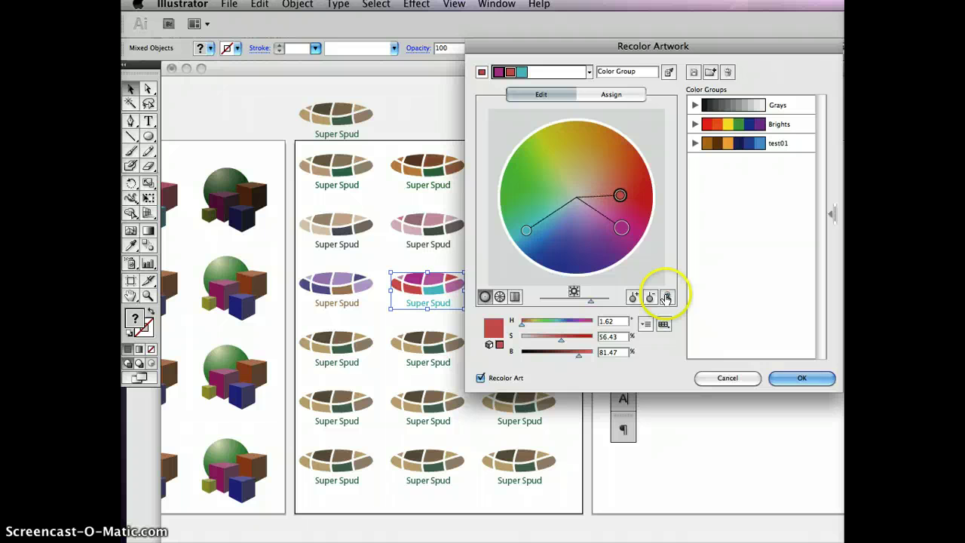
pyautogui.click(537, 251)
pyautogui.click(526, 229)
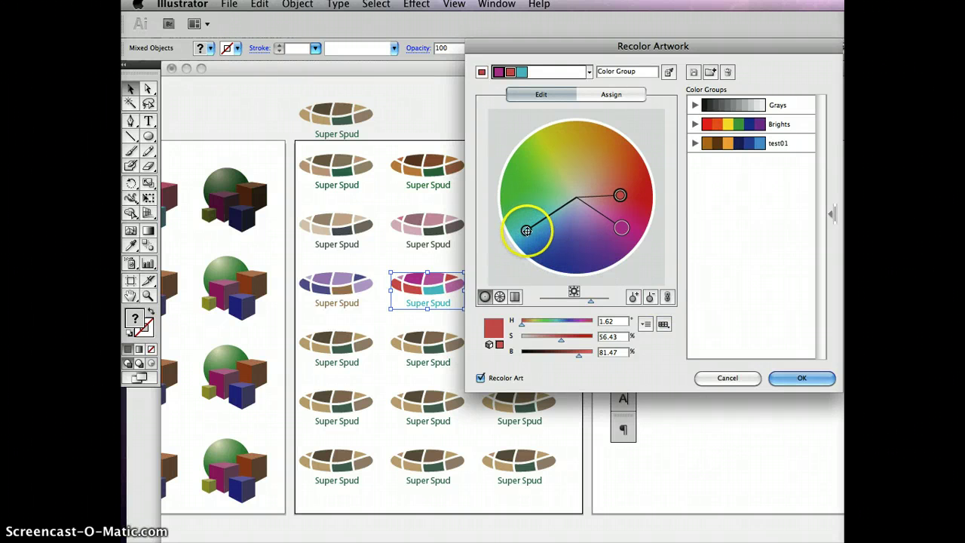